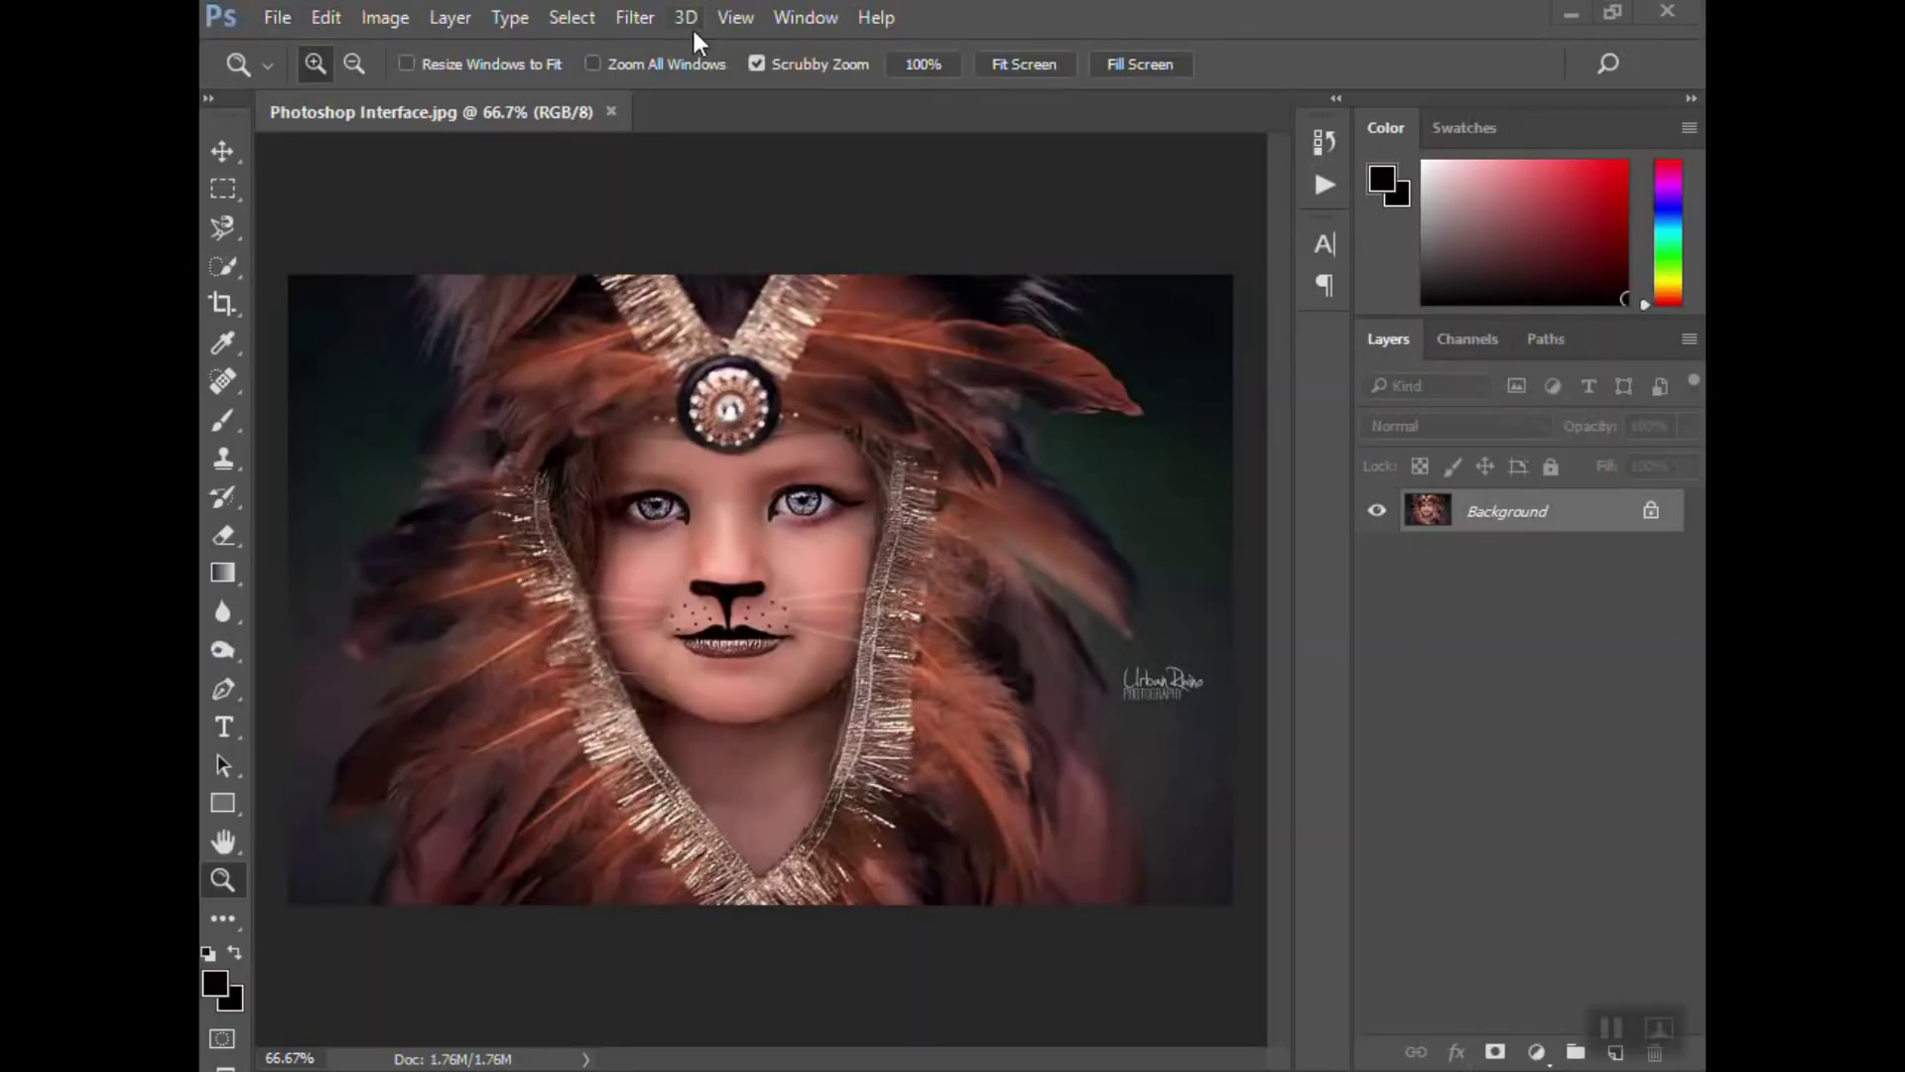
- Show the File > Automate submenu with Batch, PDF Presentation, Crop and Straighten Photos and Photomerge
left_click(279, 17)
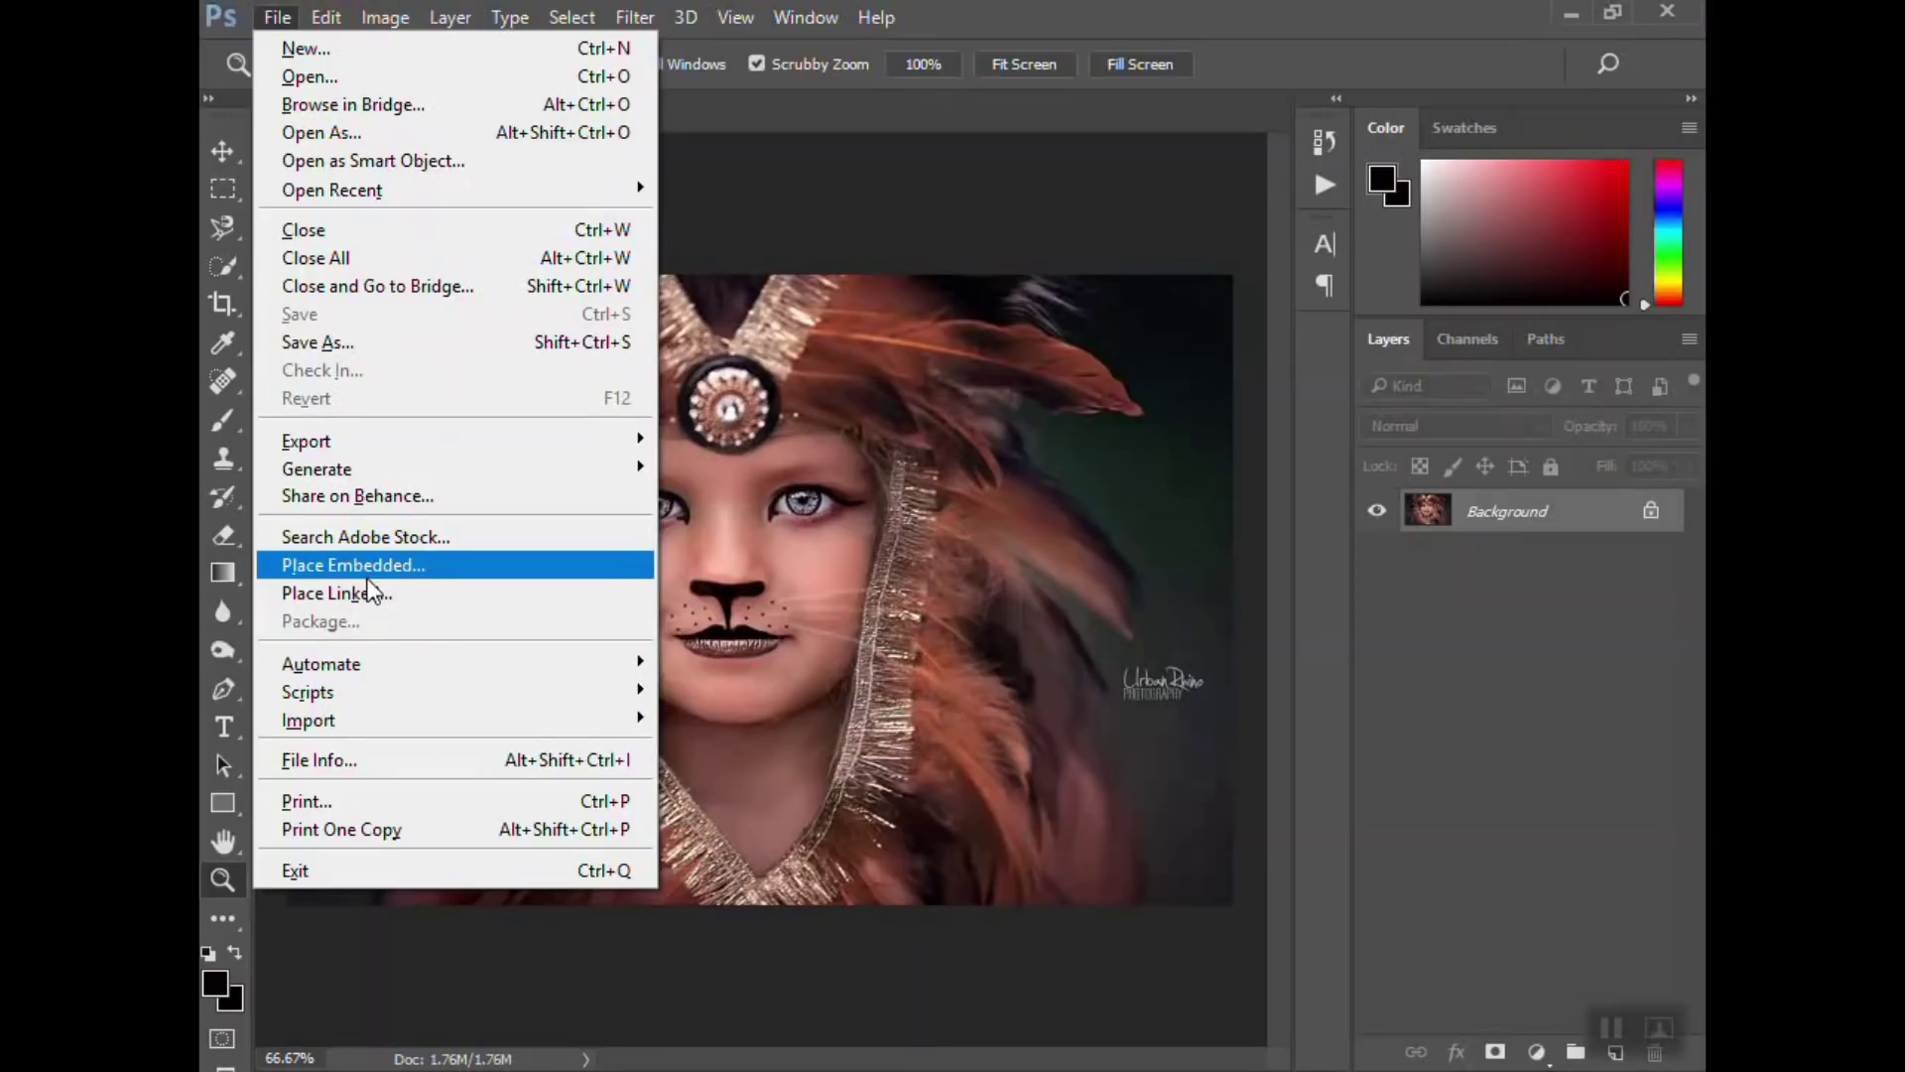
mouse_move(369, 664)
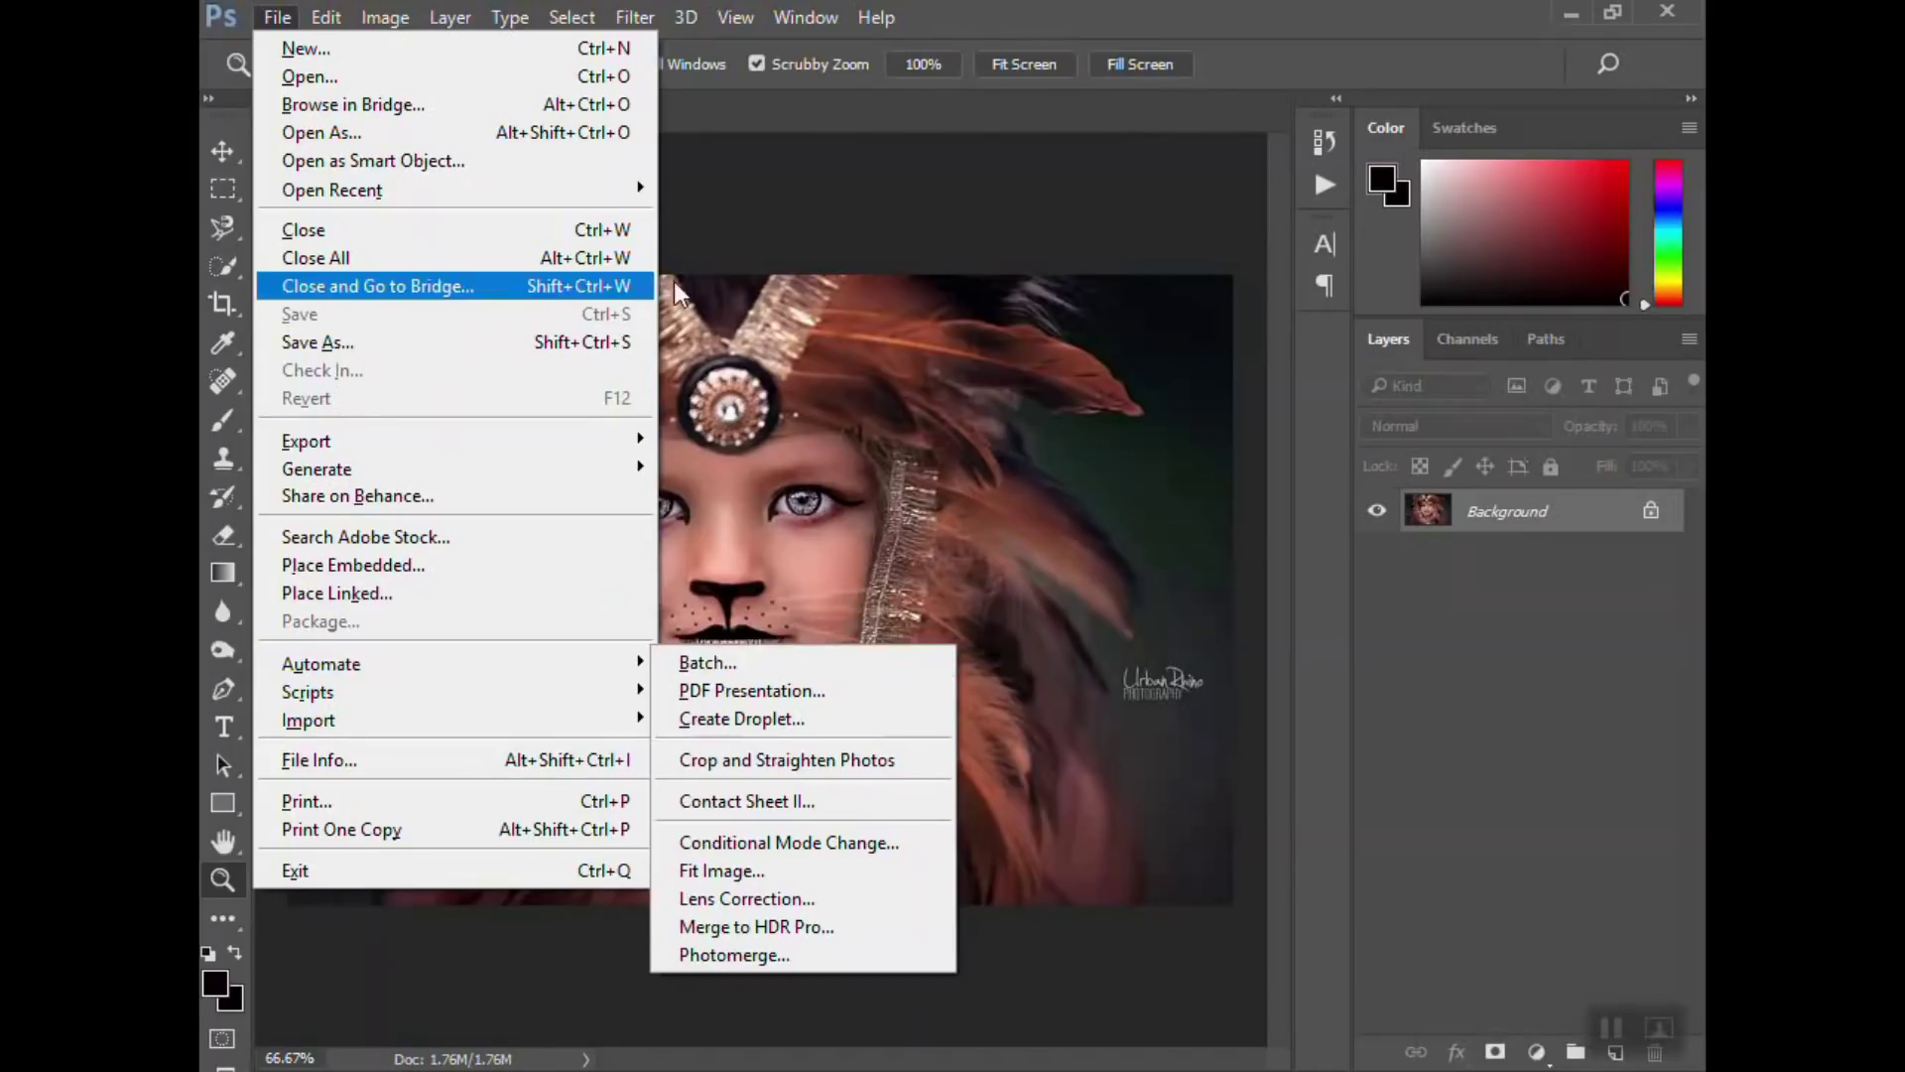
- Browse the Edit menu's Purge and Presets submenus, then dismiss it to reveal the portrait
left_click(286, 15)
left_click(320, 21)
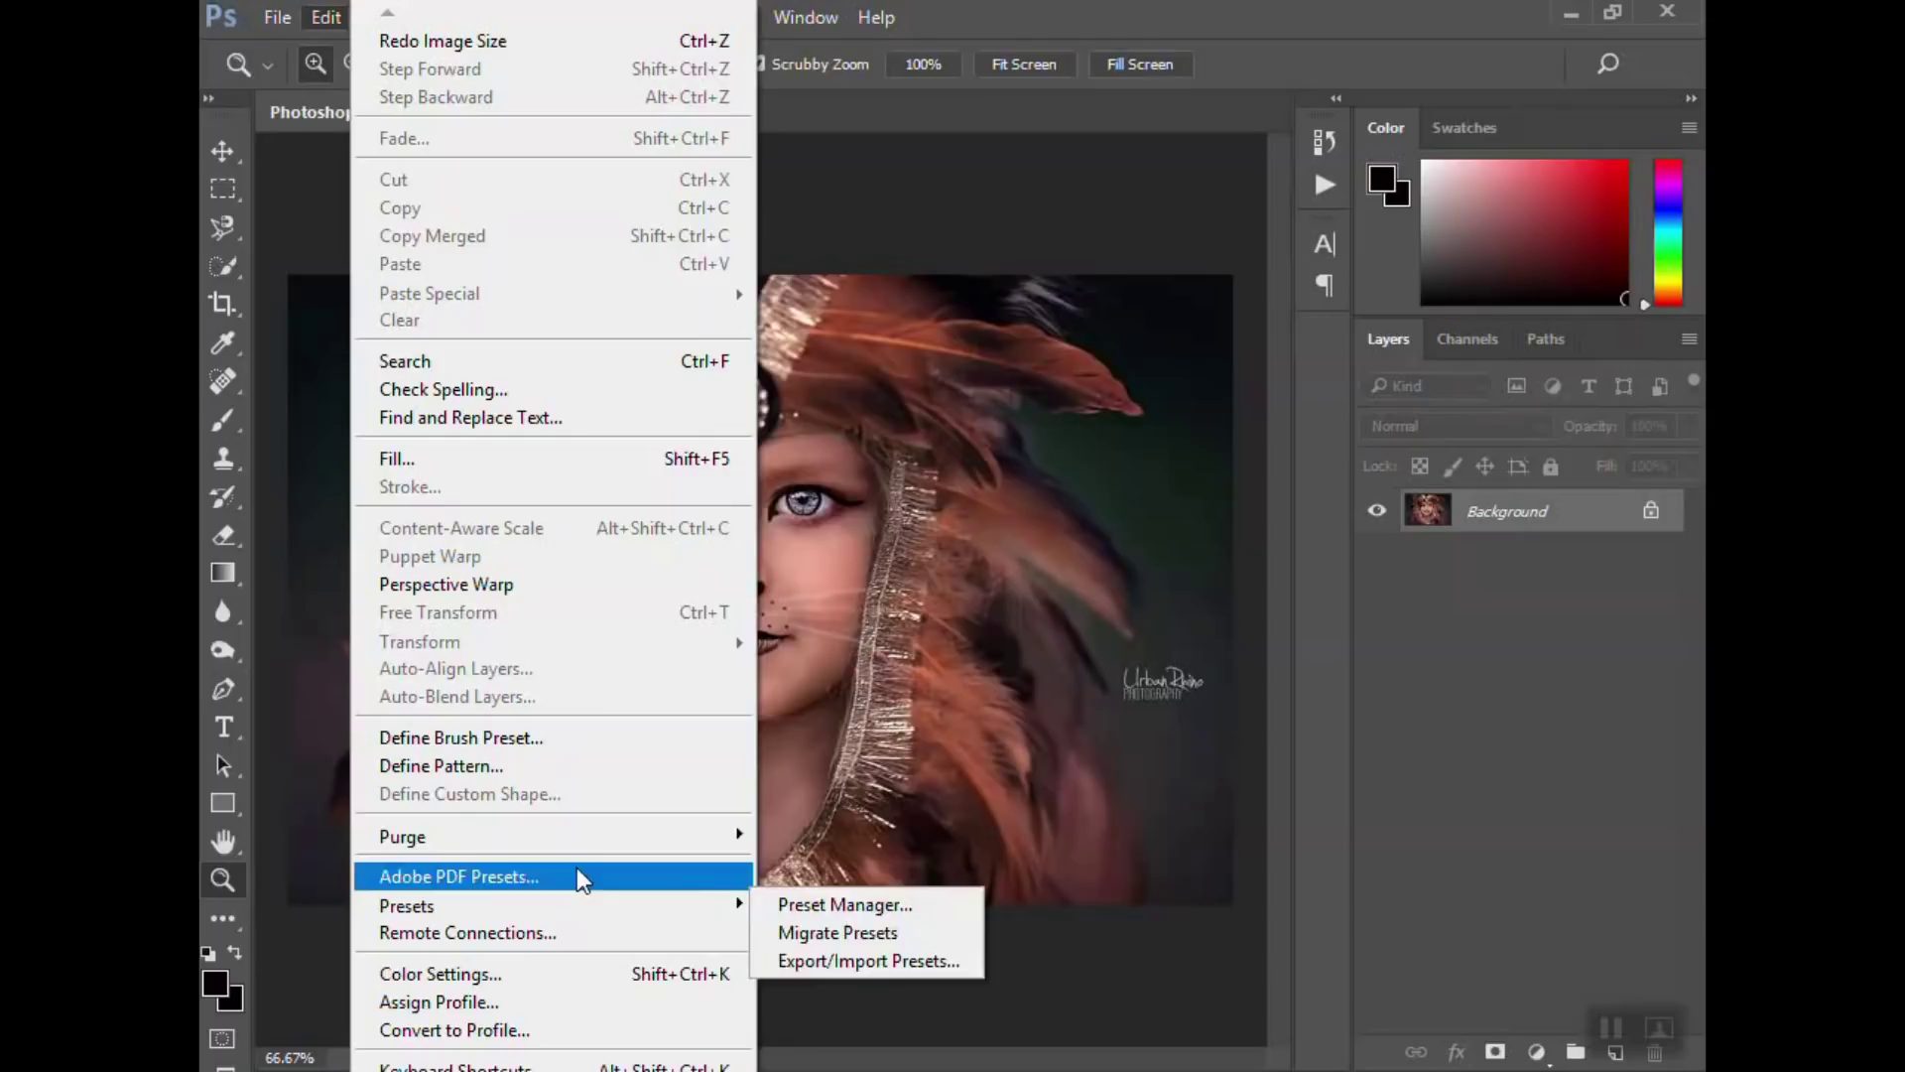
mouse_move(584, 843)
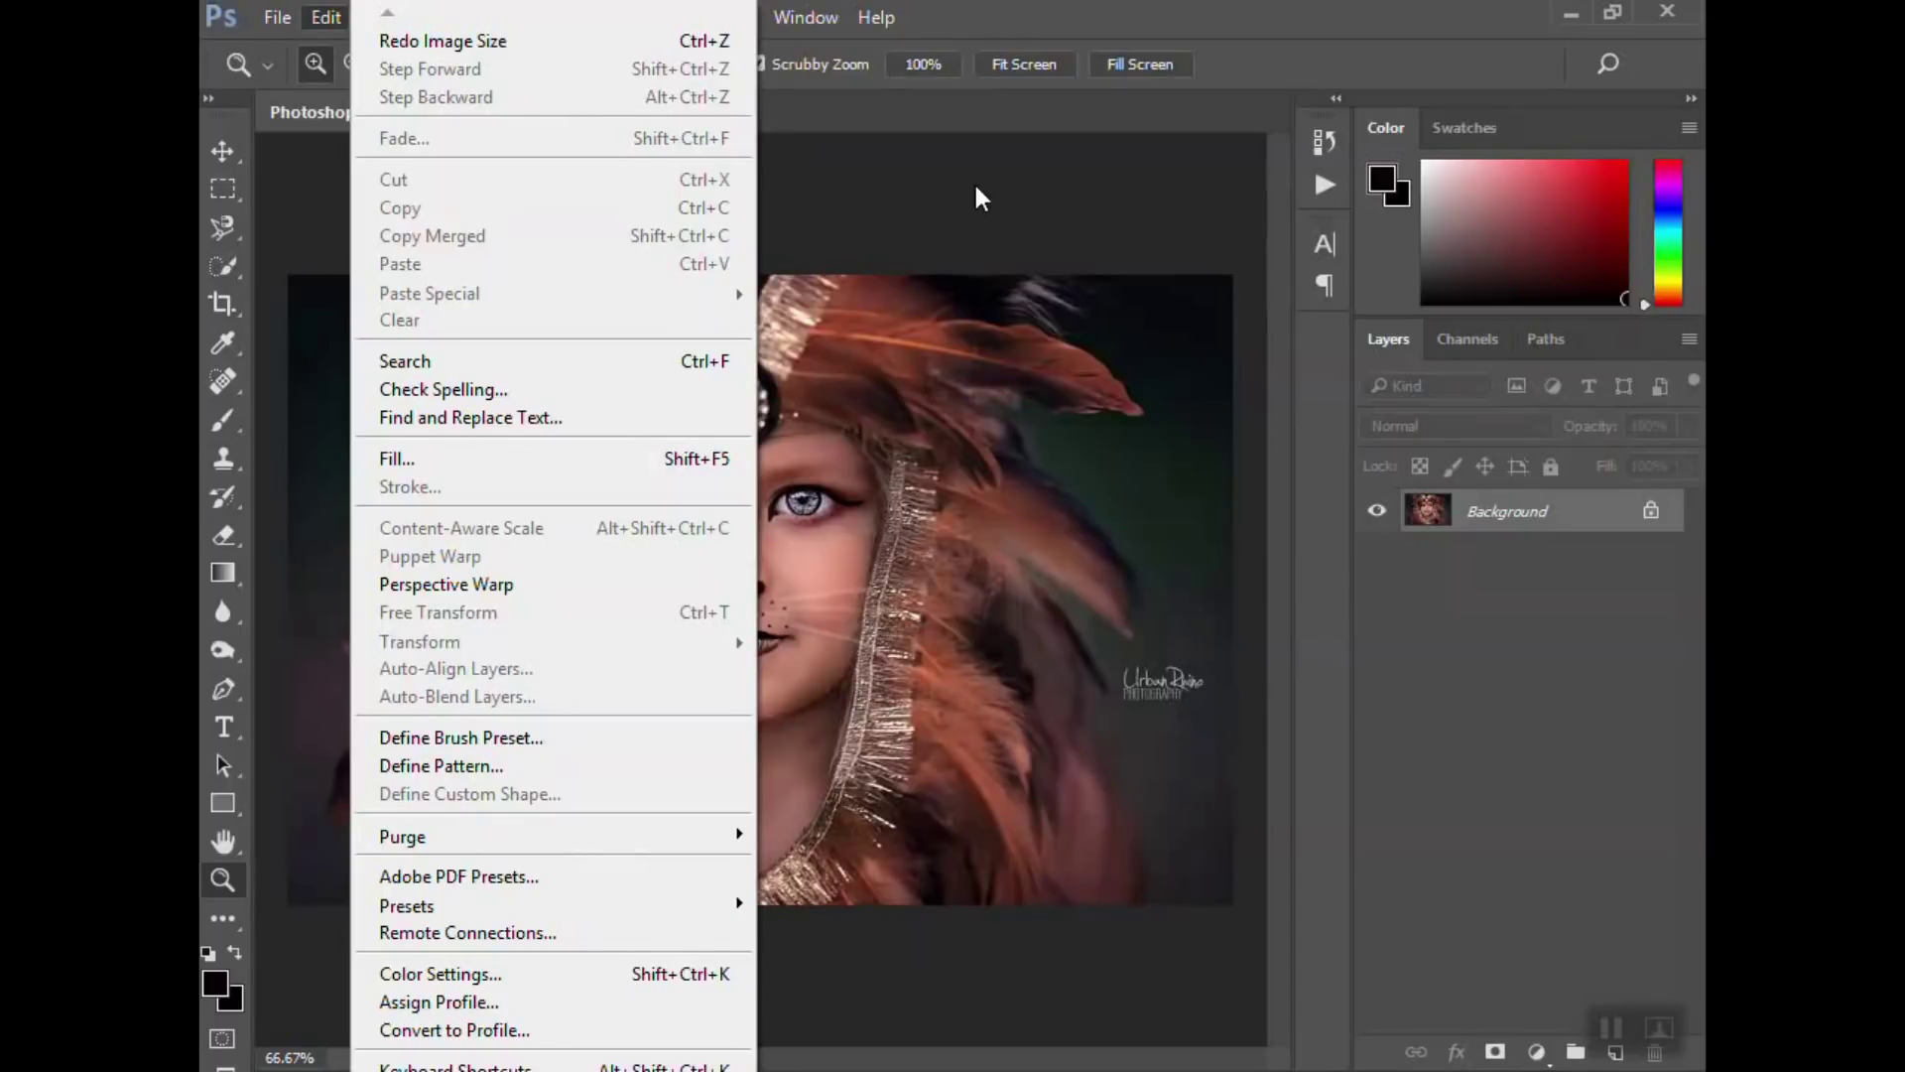
left_click(976, 188)
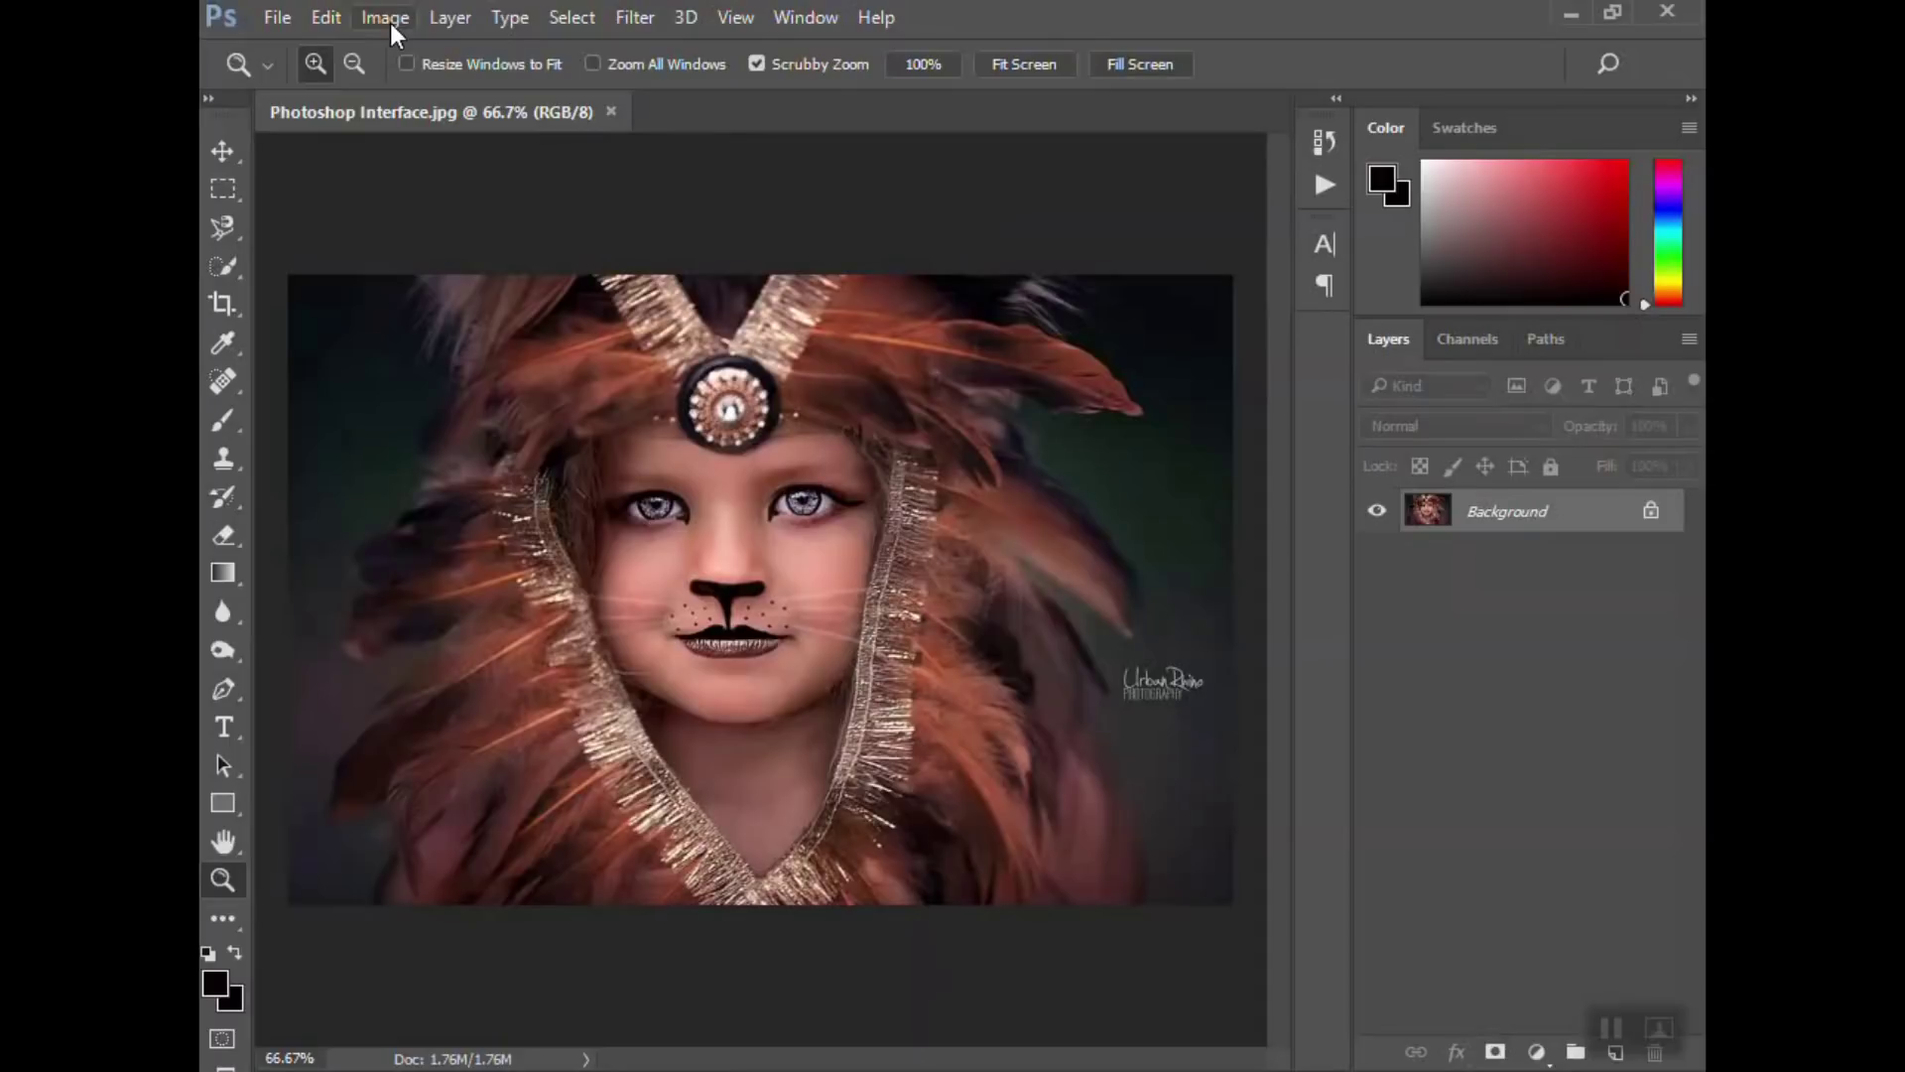
- Look through the Layer menu's commands and close it again
left_click(447, 20)
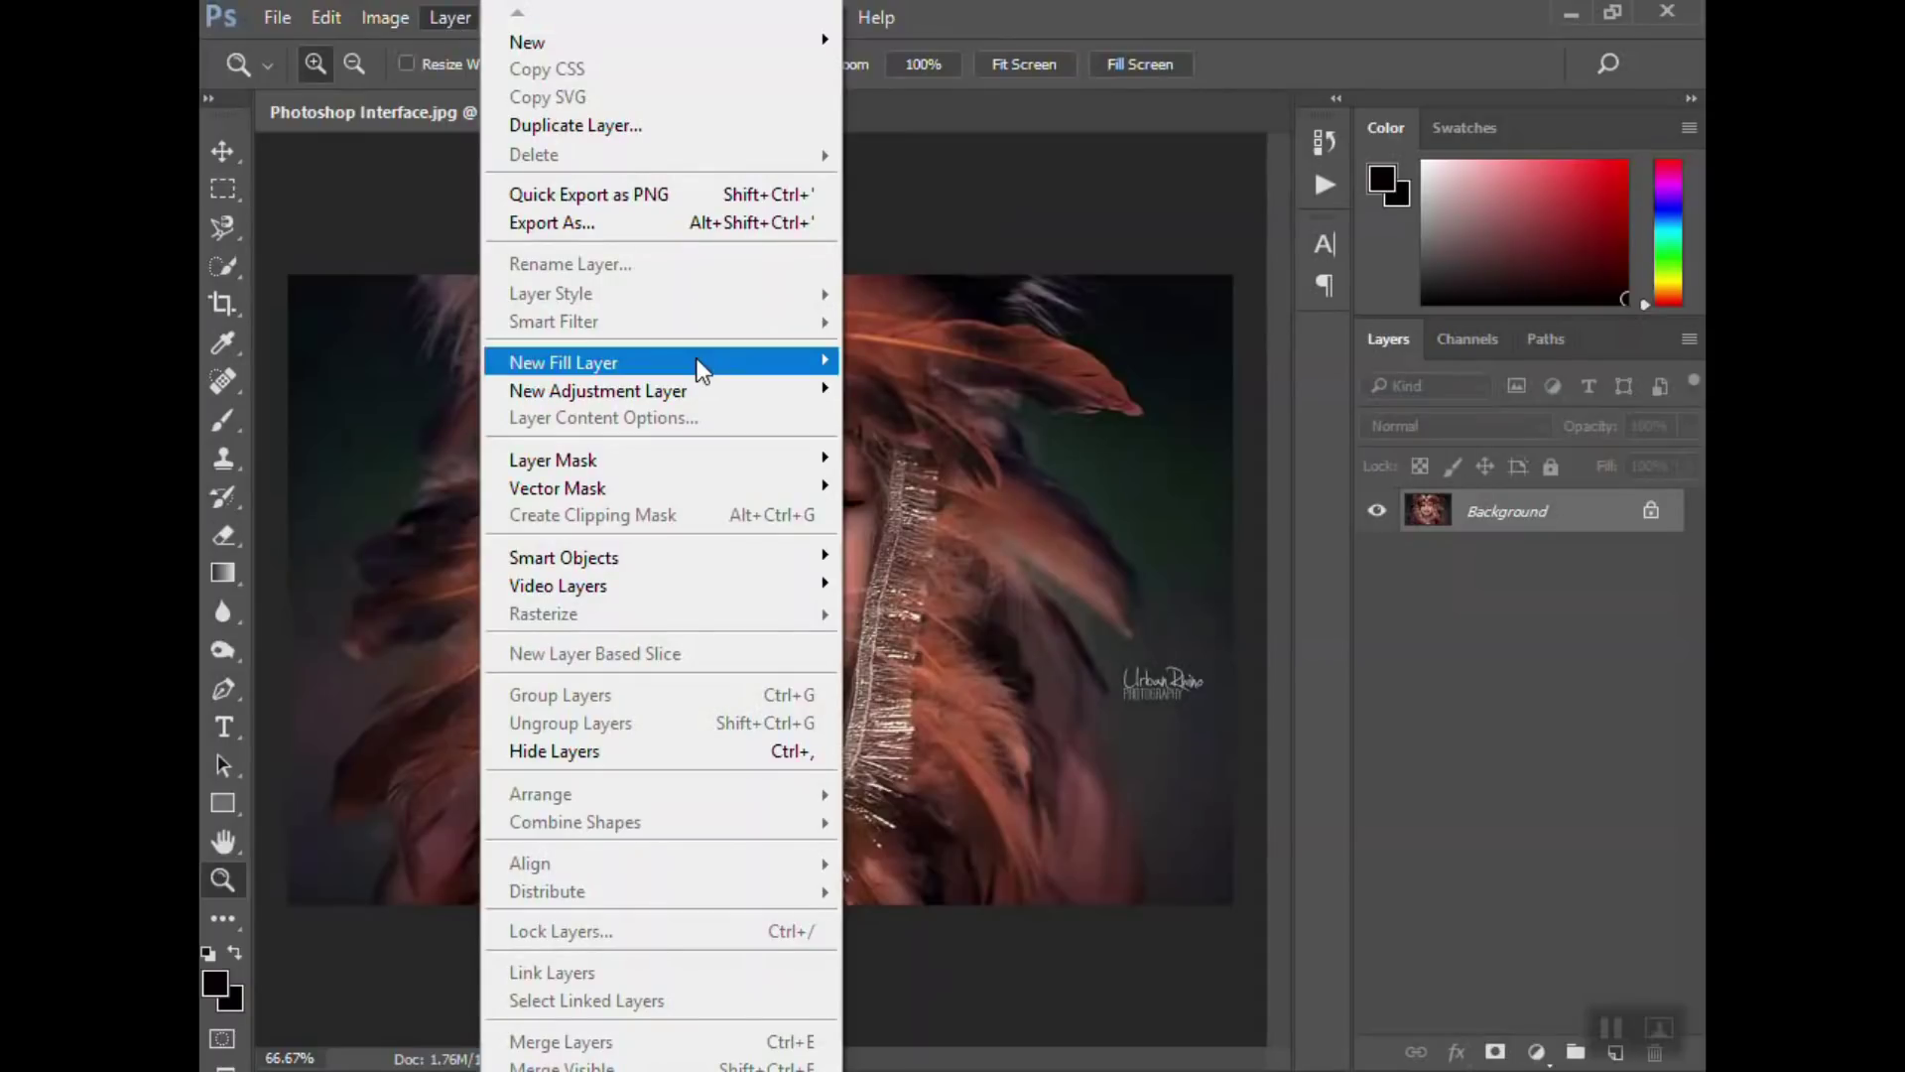
mouse_move(700, 370)
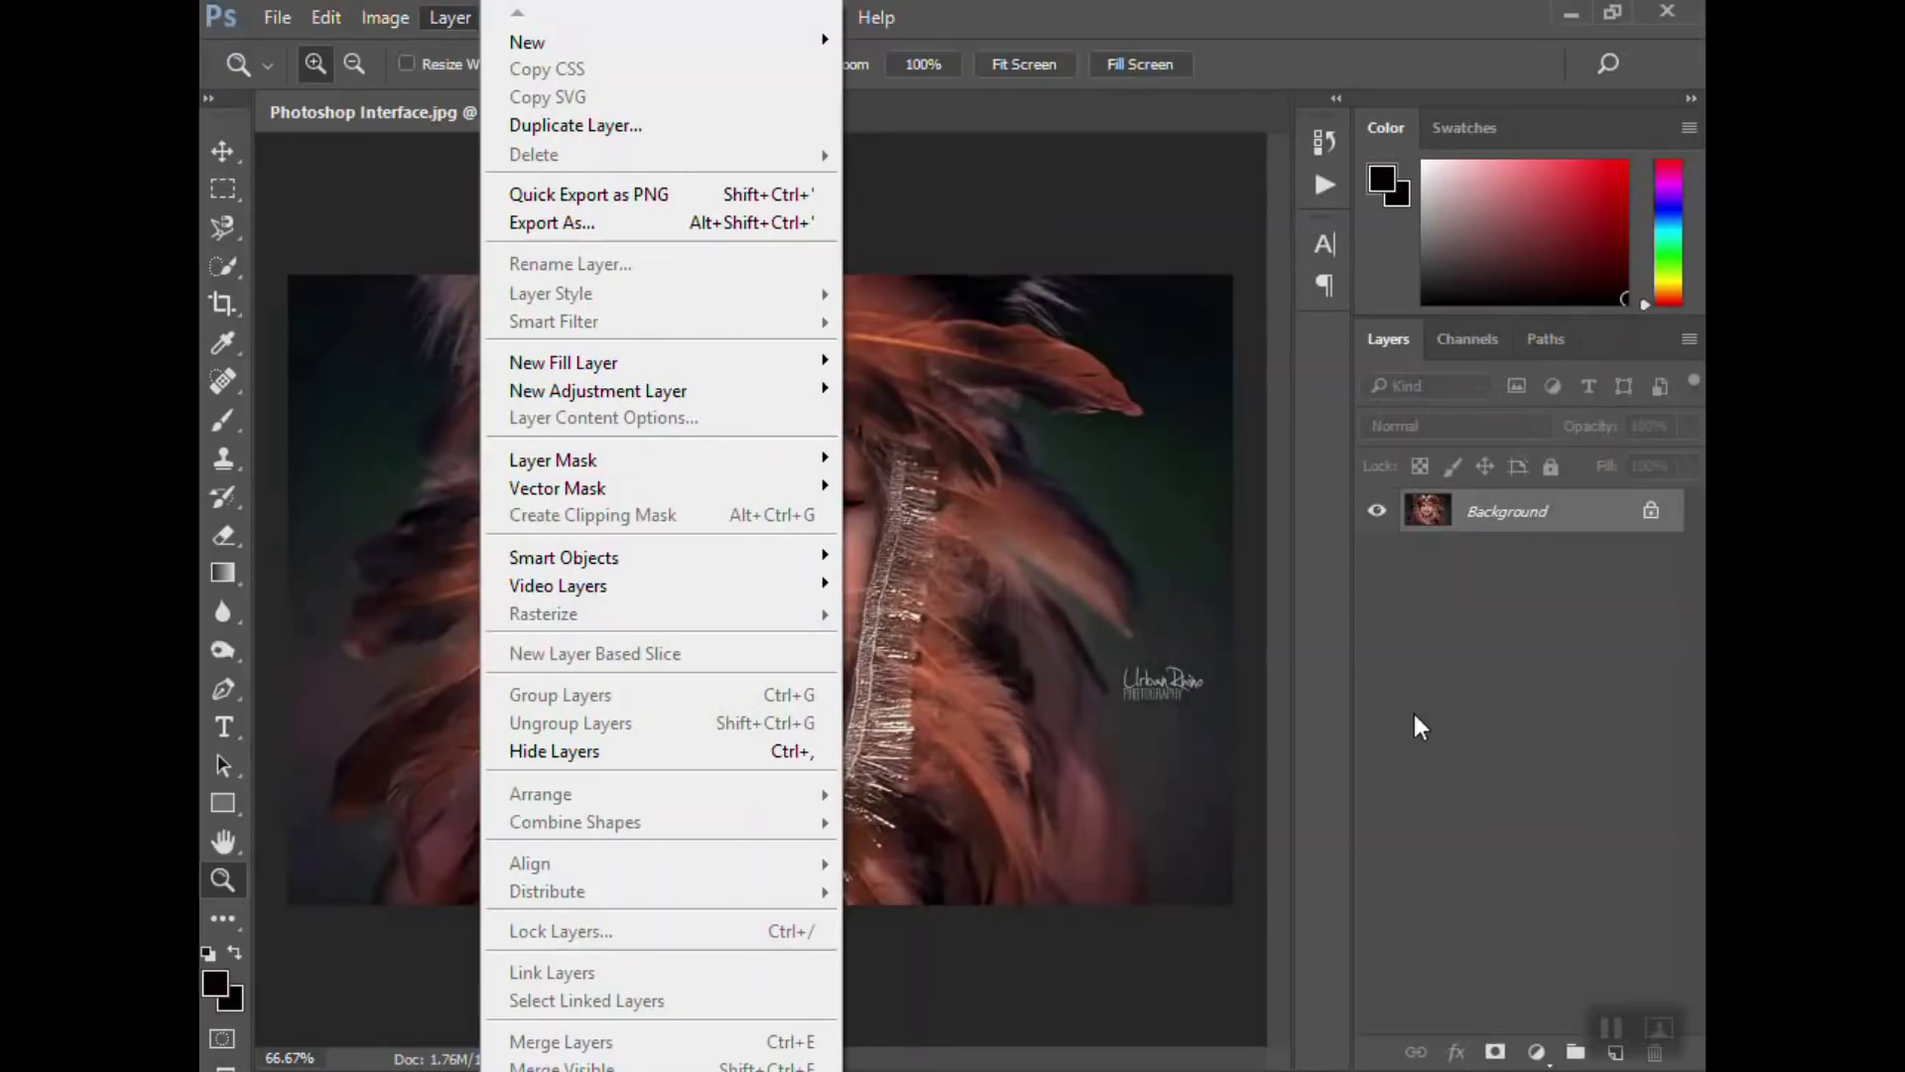
left_click(912, 239)
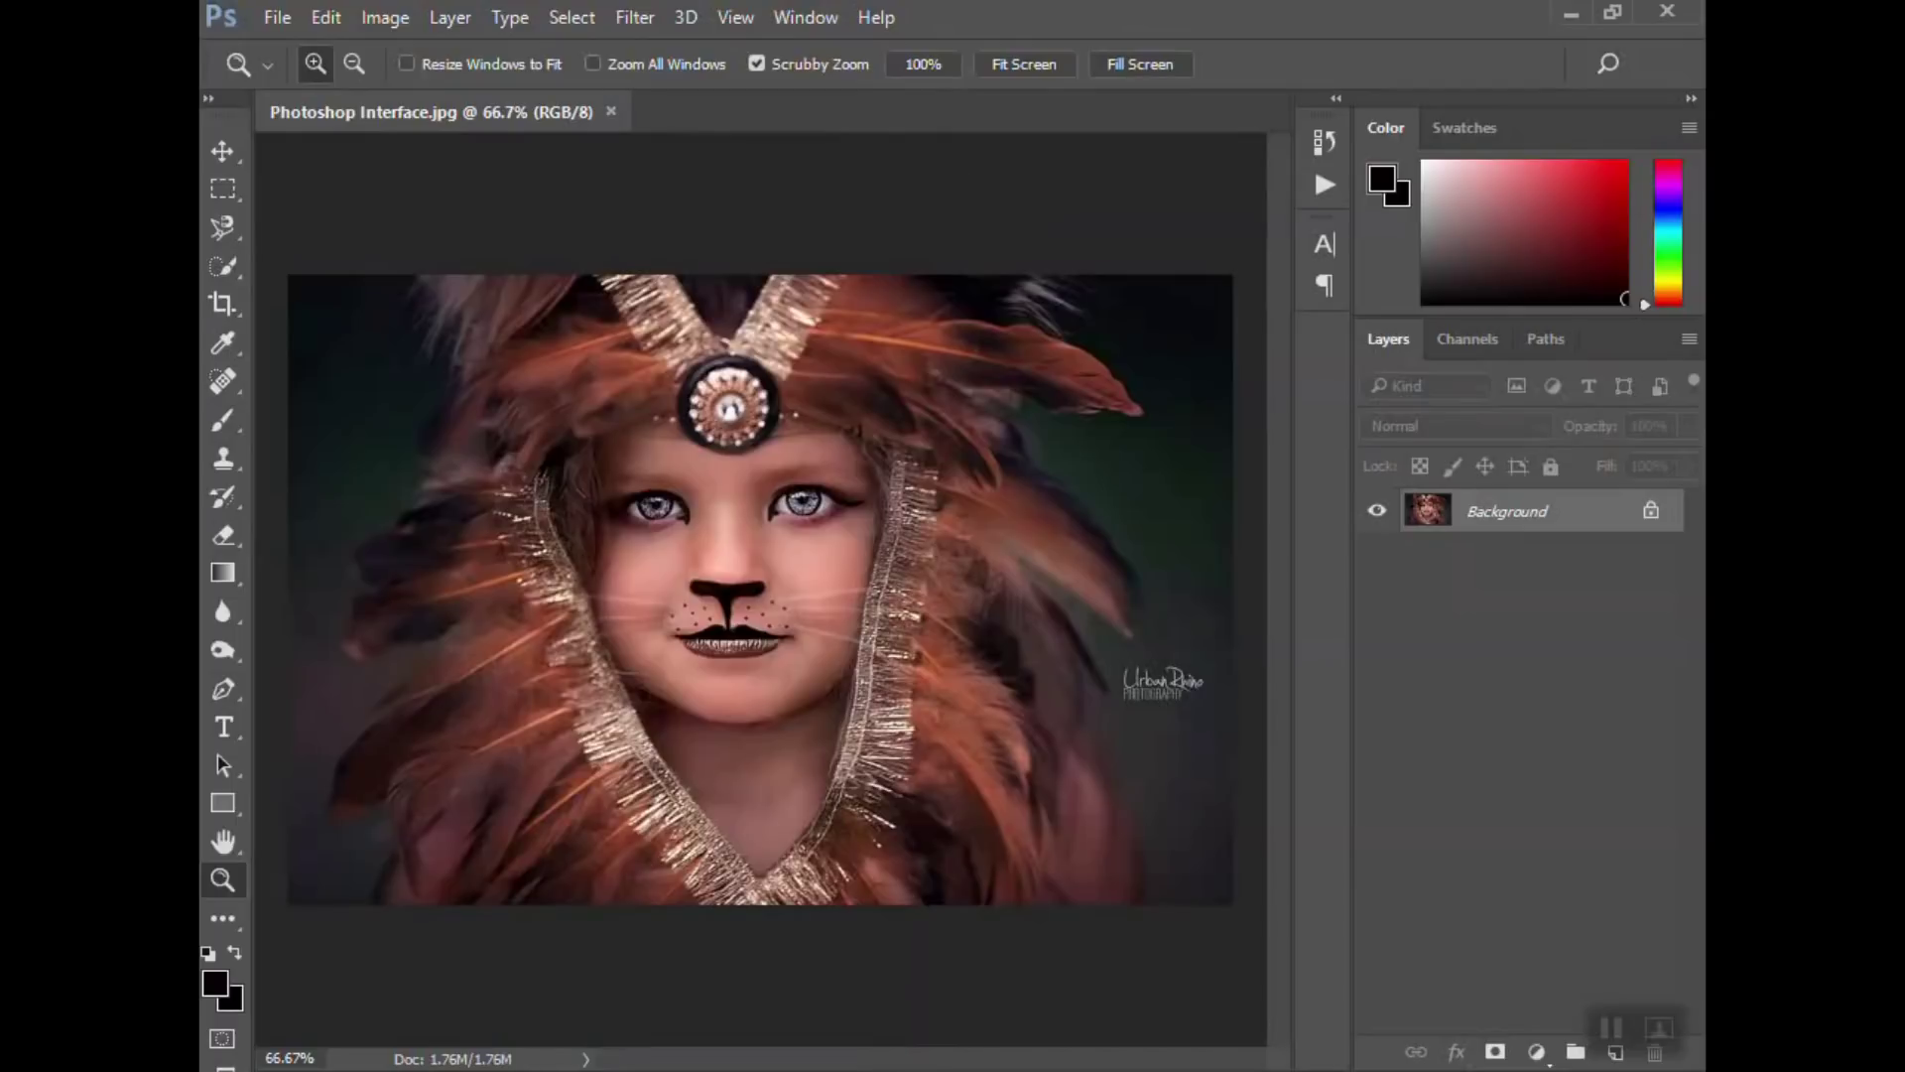
- Browse the Type menu, then slide across Select to the Filter menu
left_click(498, 20)
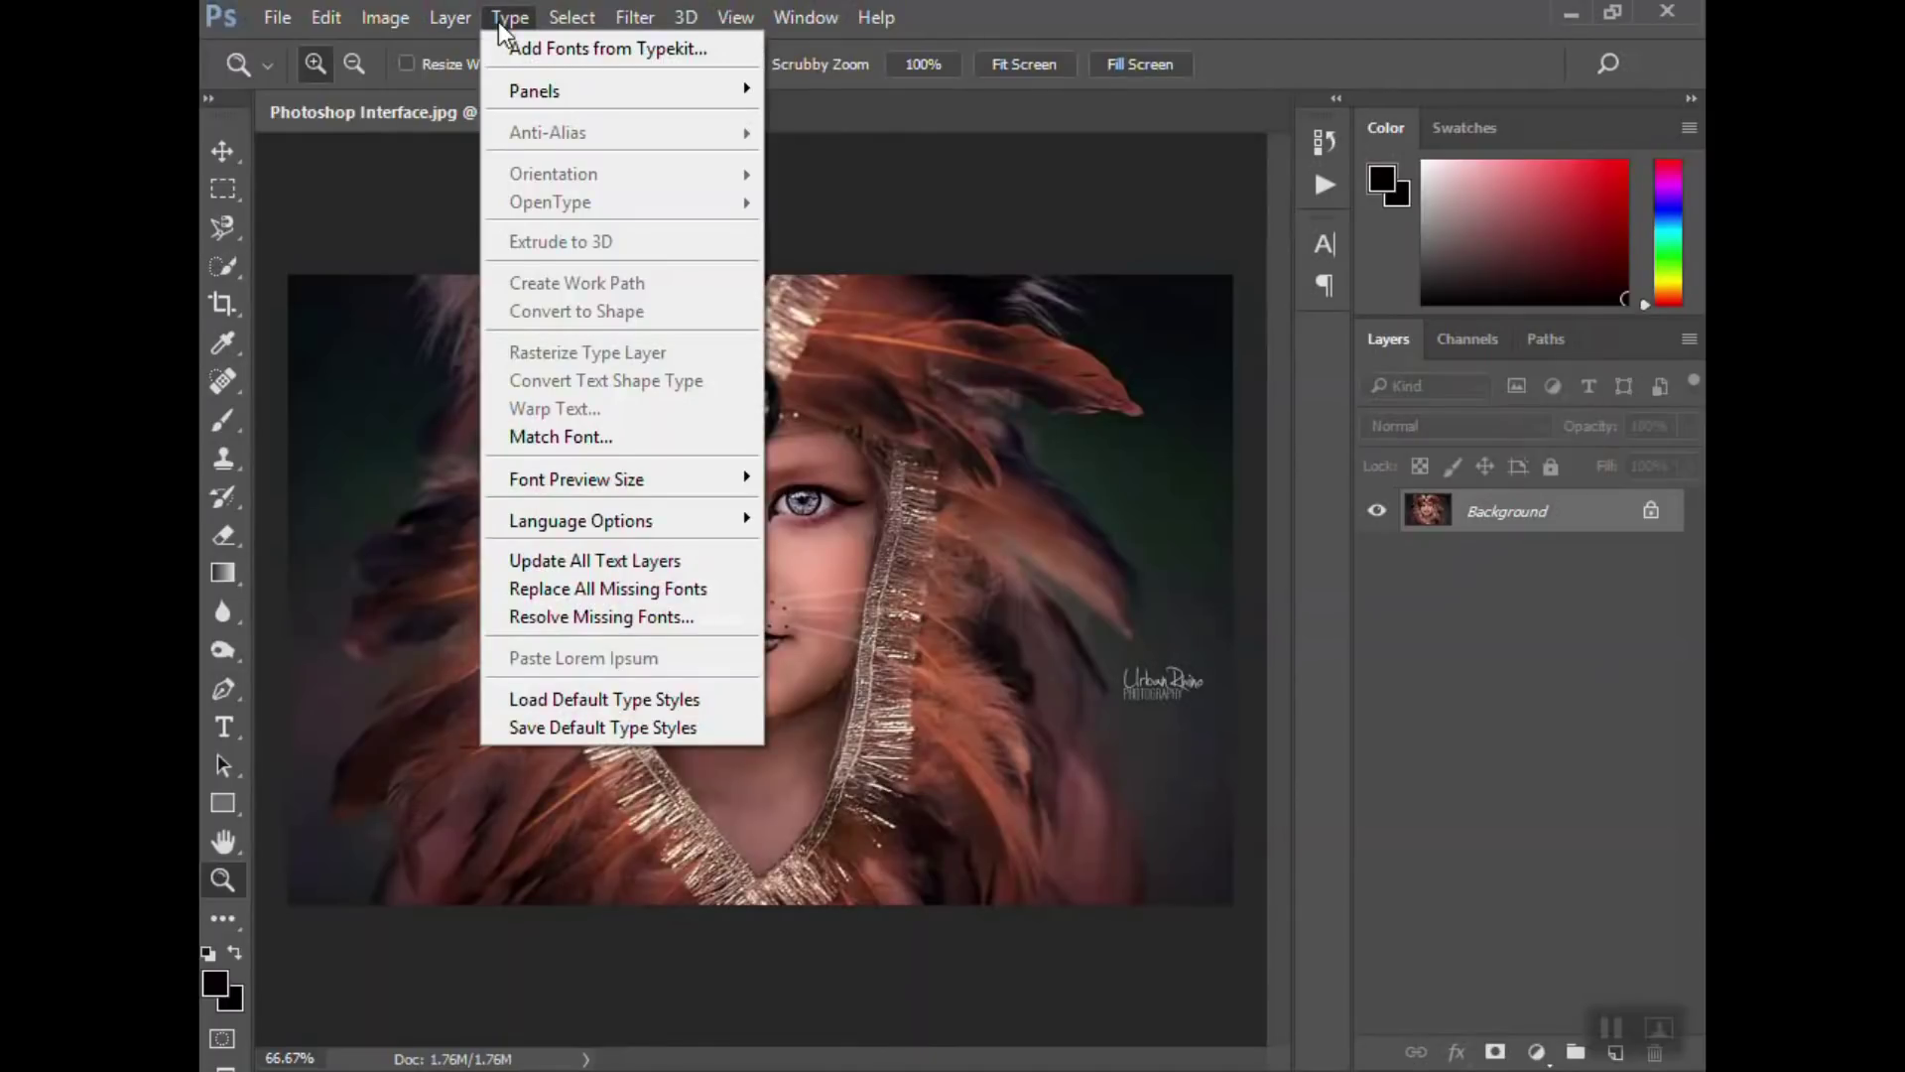
mouse_move(552, 18)
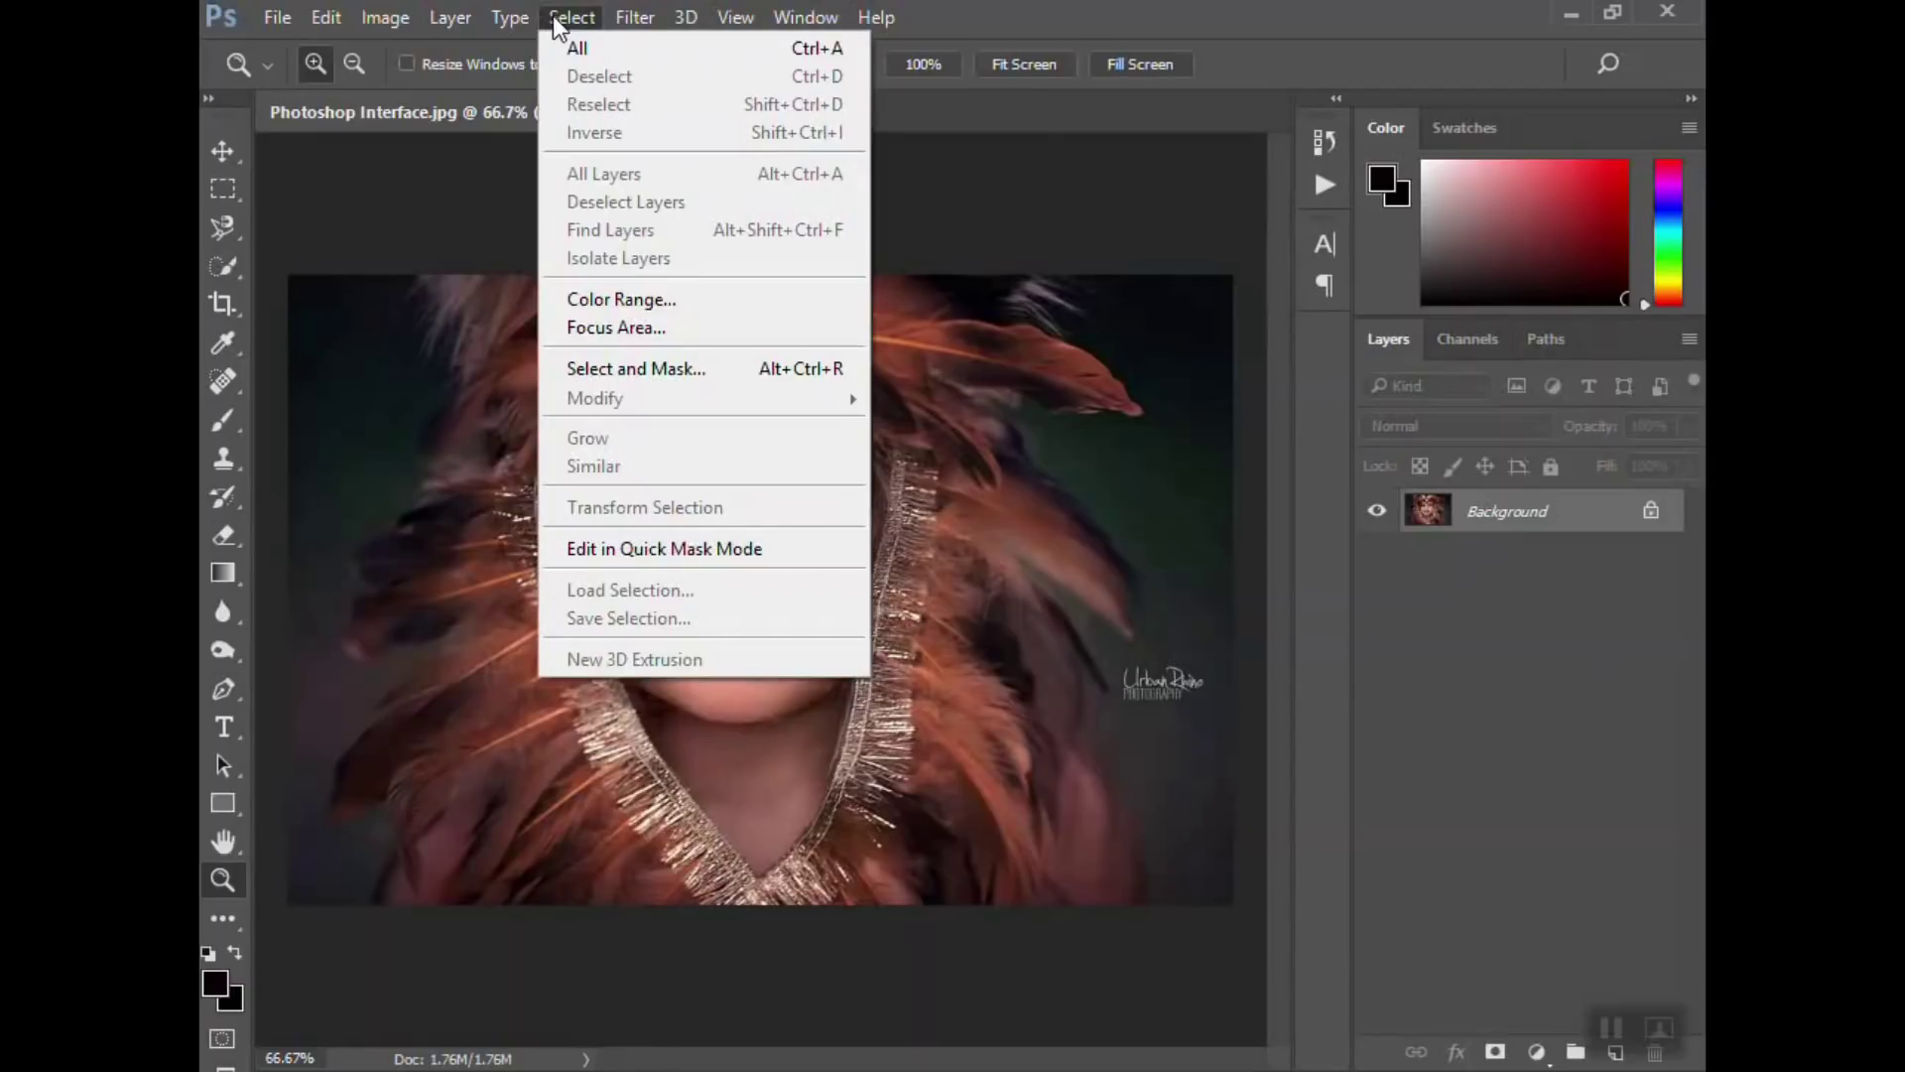
mouse_move(637, 20)
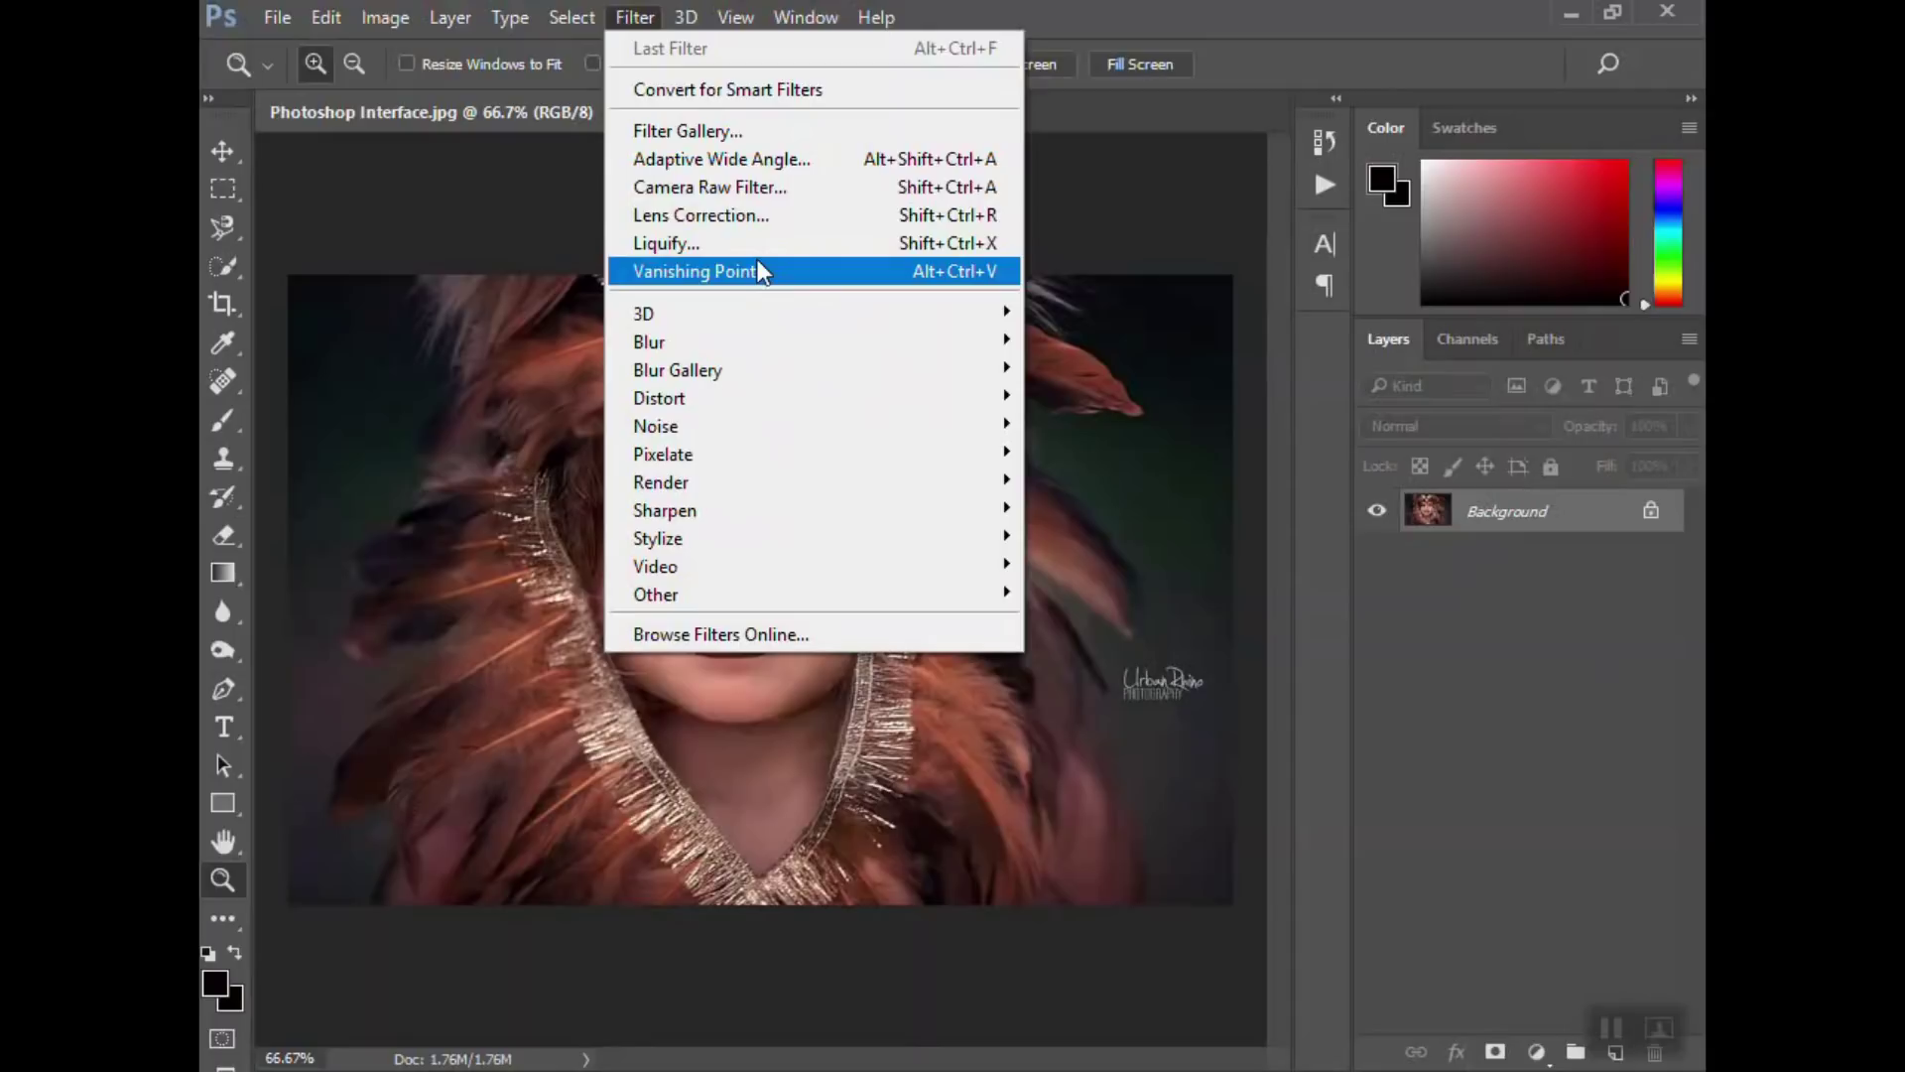
- Look at Filter > Noise, then slide across 3D to the View menu's zoom, ruler and guide options
mouse_move(785, 434)
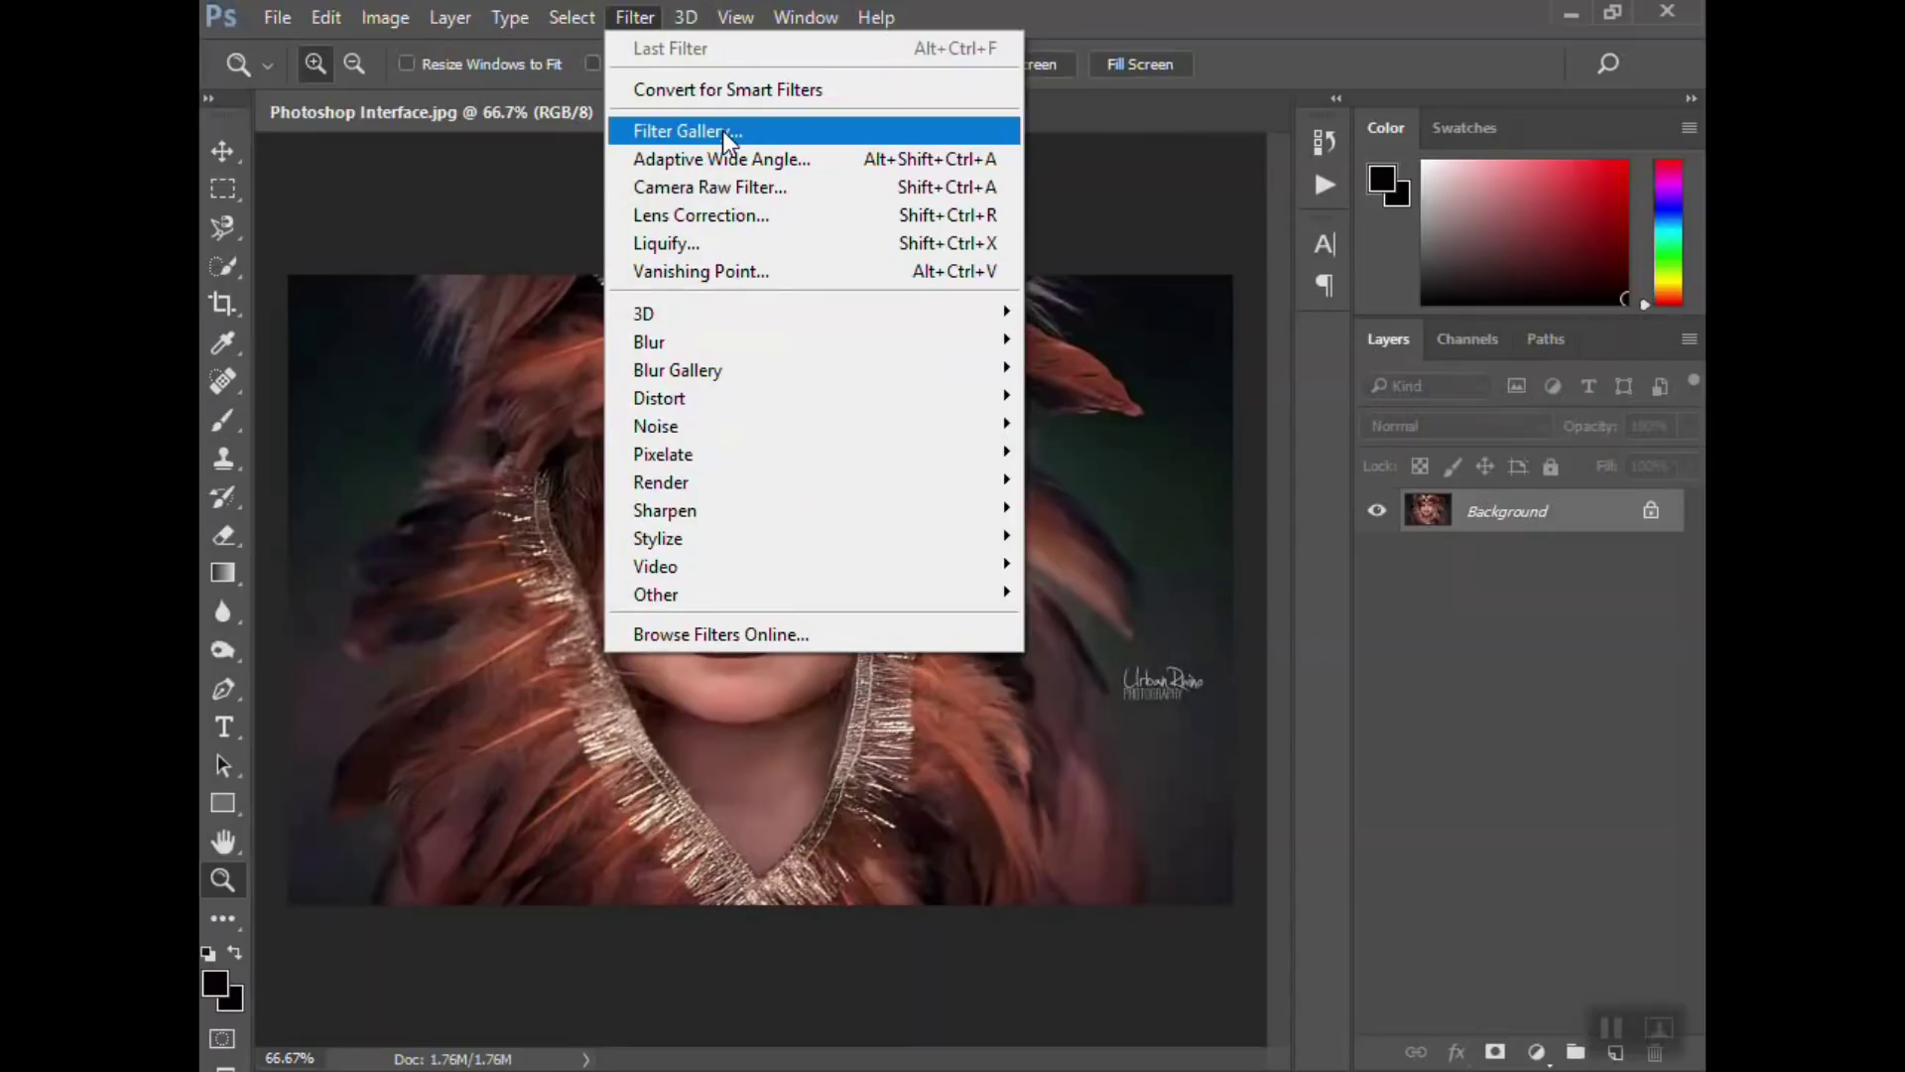
mouse_move(687, 19)
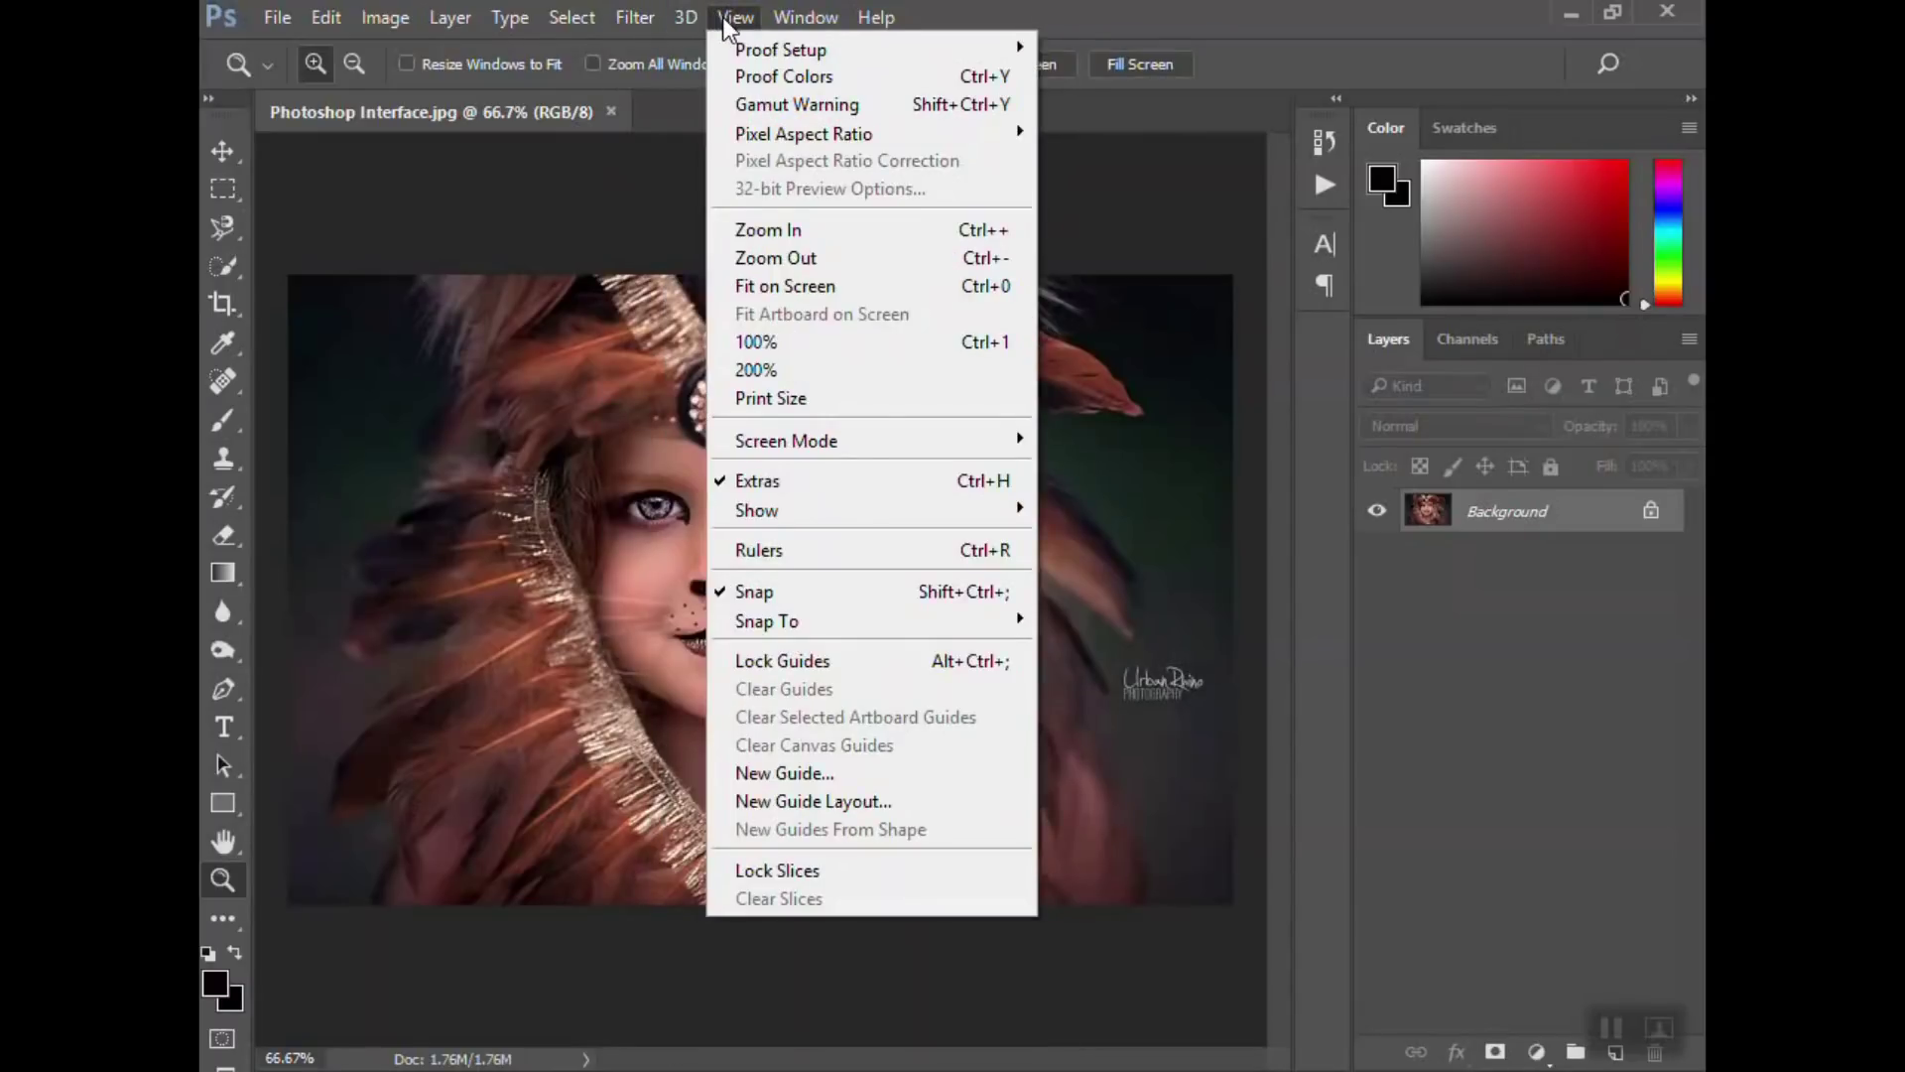
- Slide onto the Window menu listing panels like Actions, Brush, Channels and History
mouse_move(792, 26)
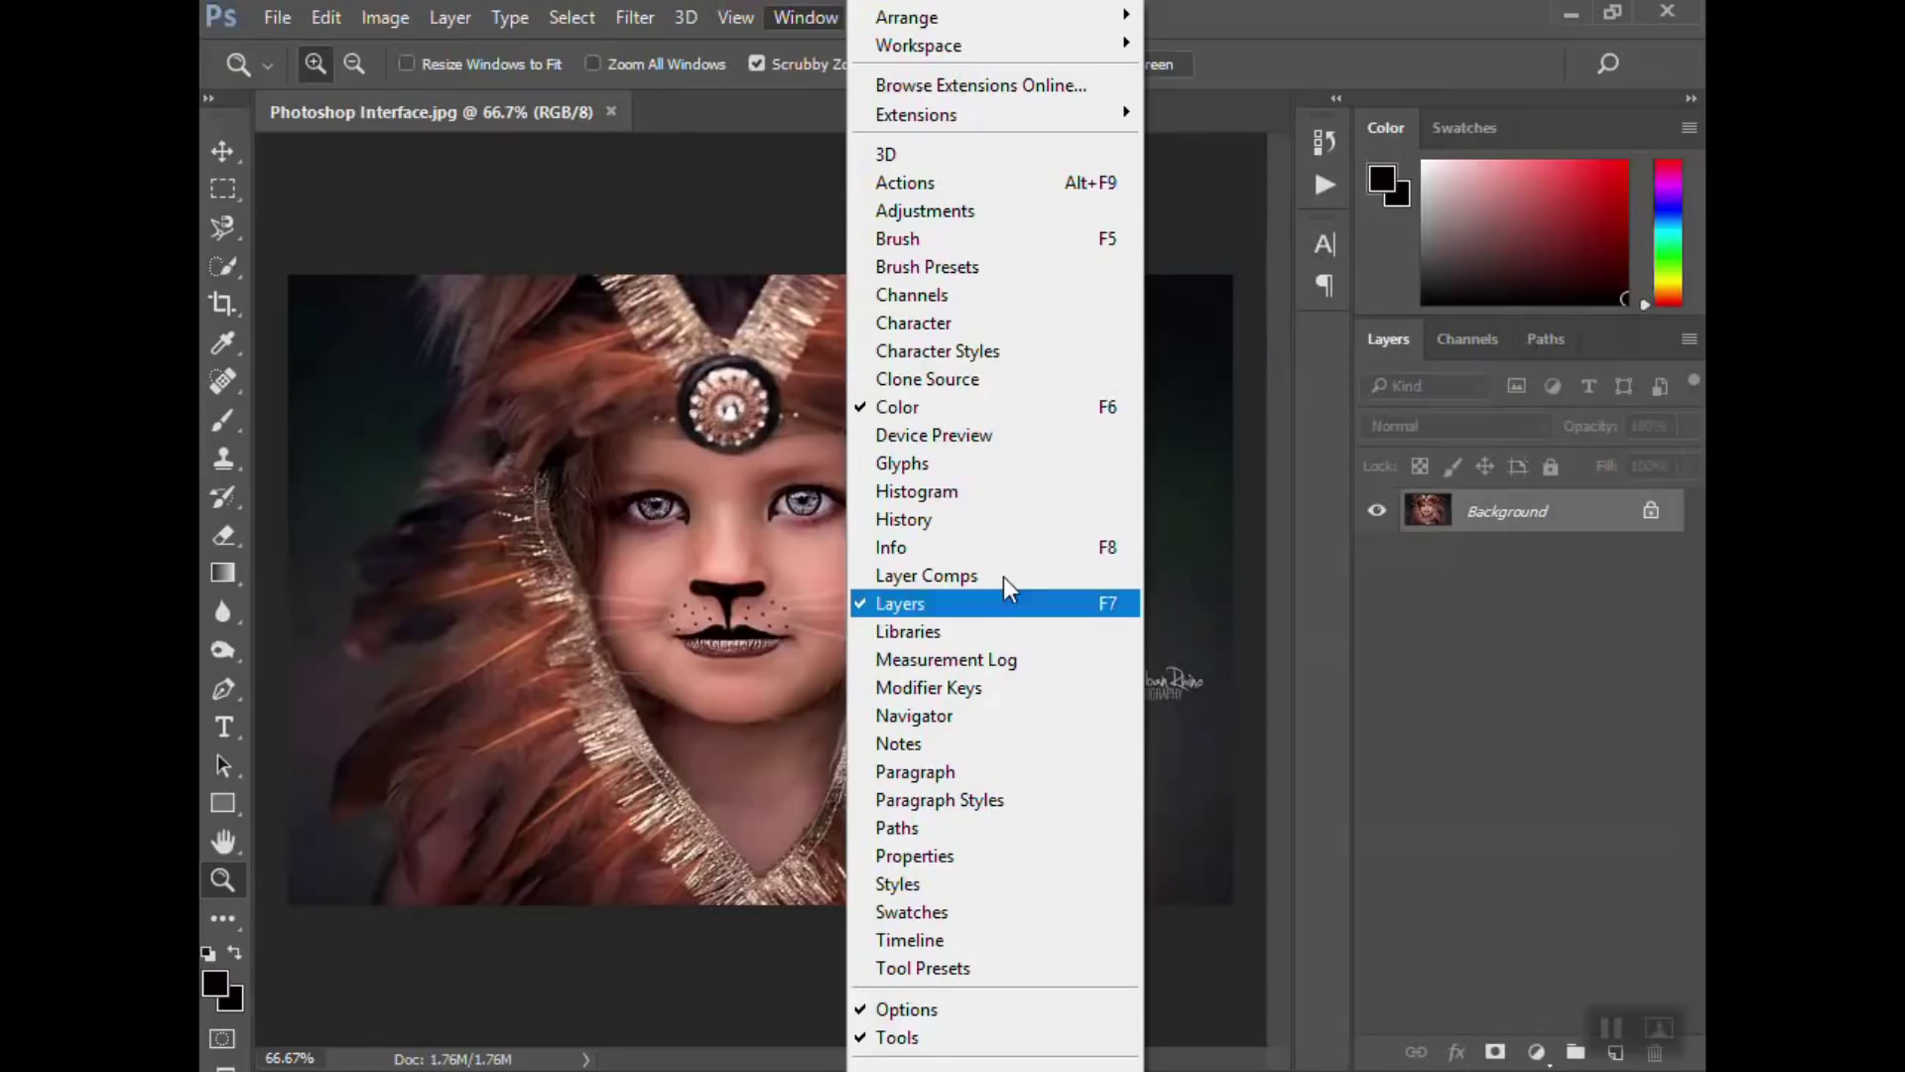
- Show and collapse the Actions panel, then close the docked Paragraph panel
left_click(957, 186)
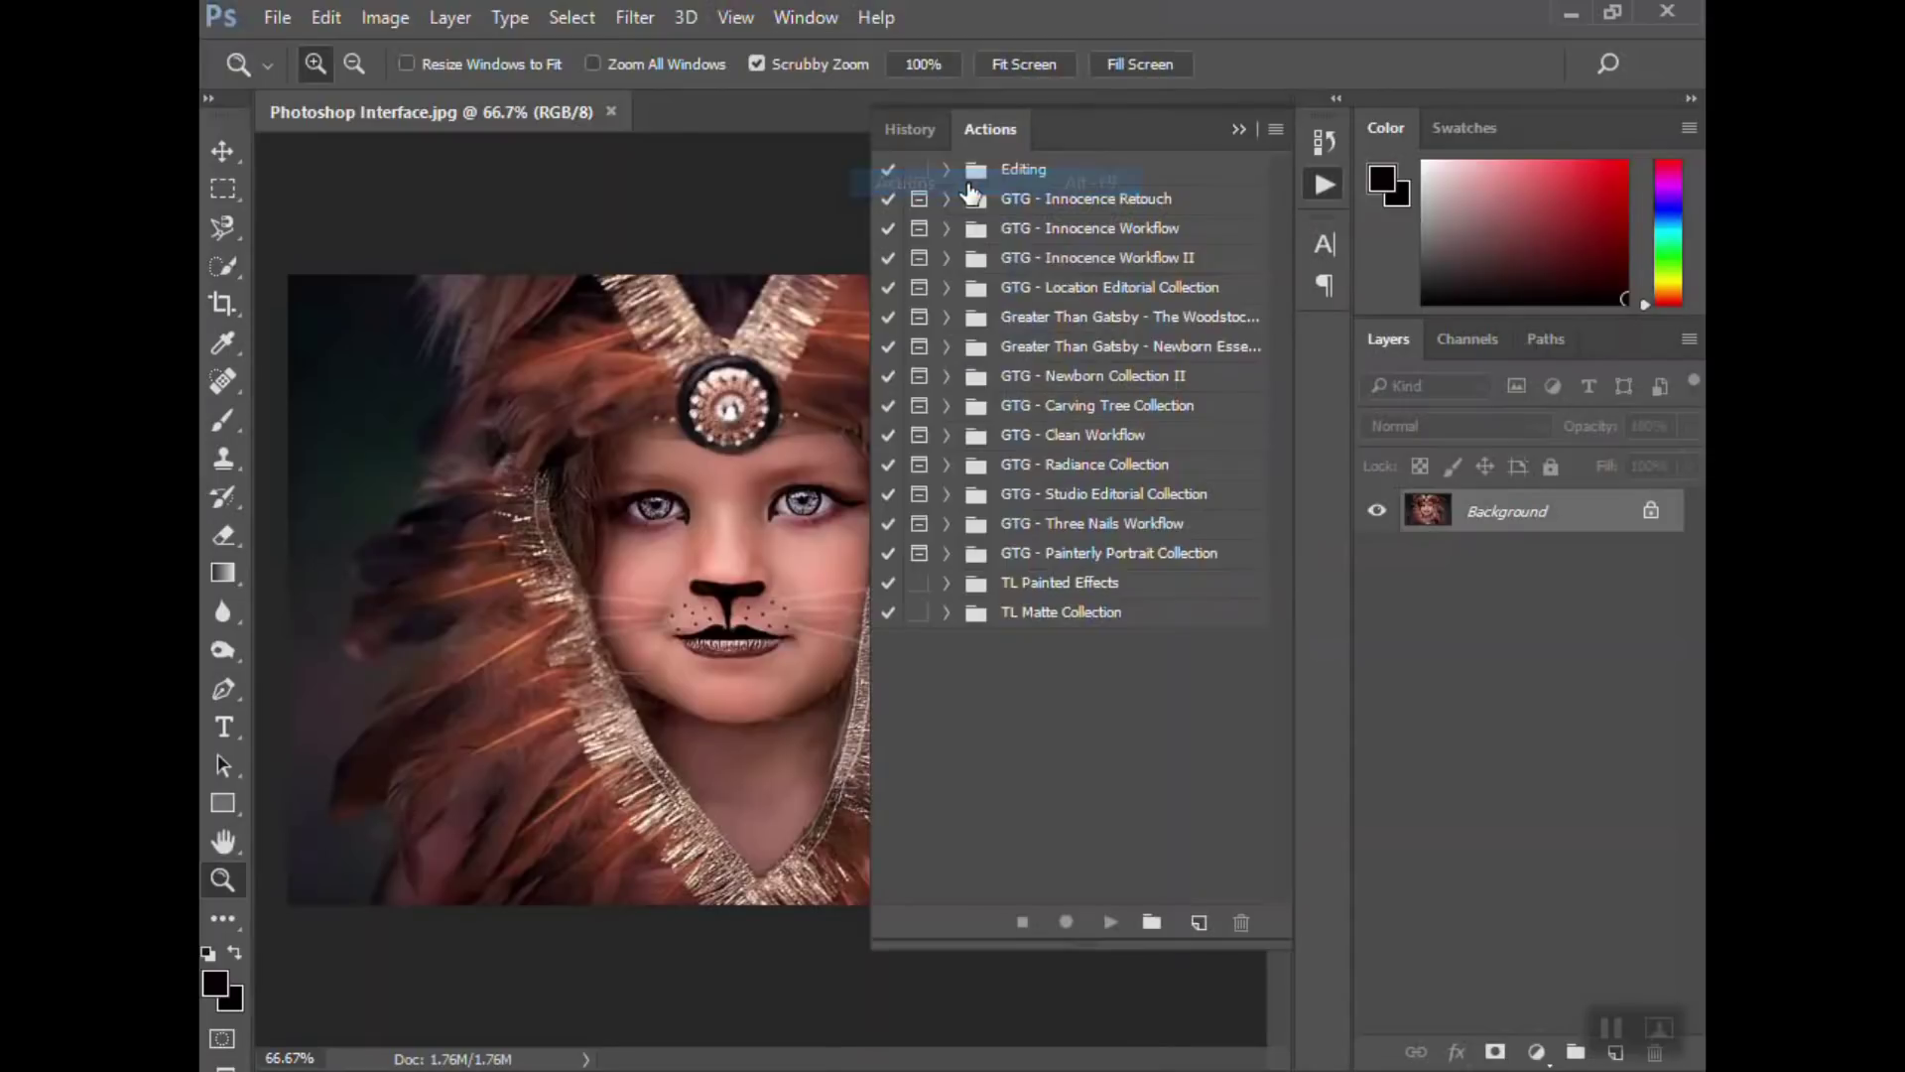
left_click(1237, 129)
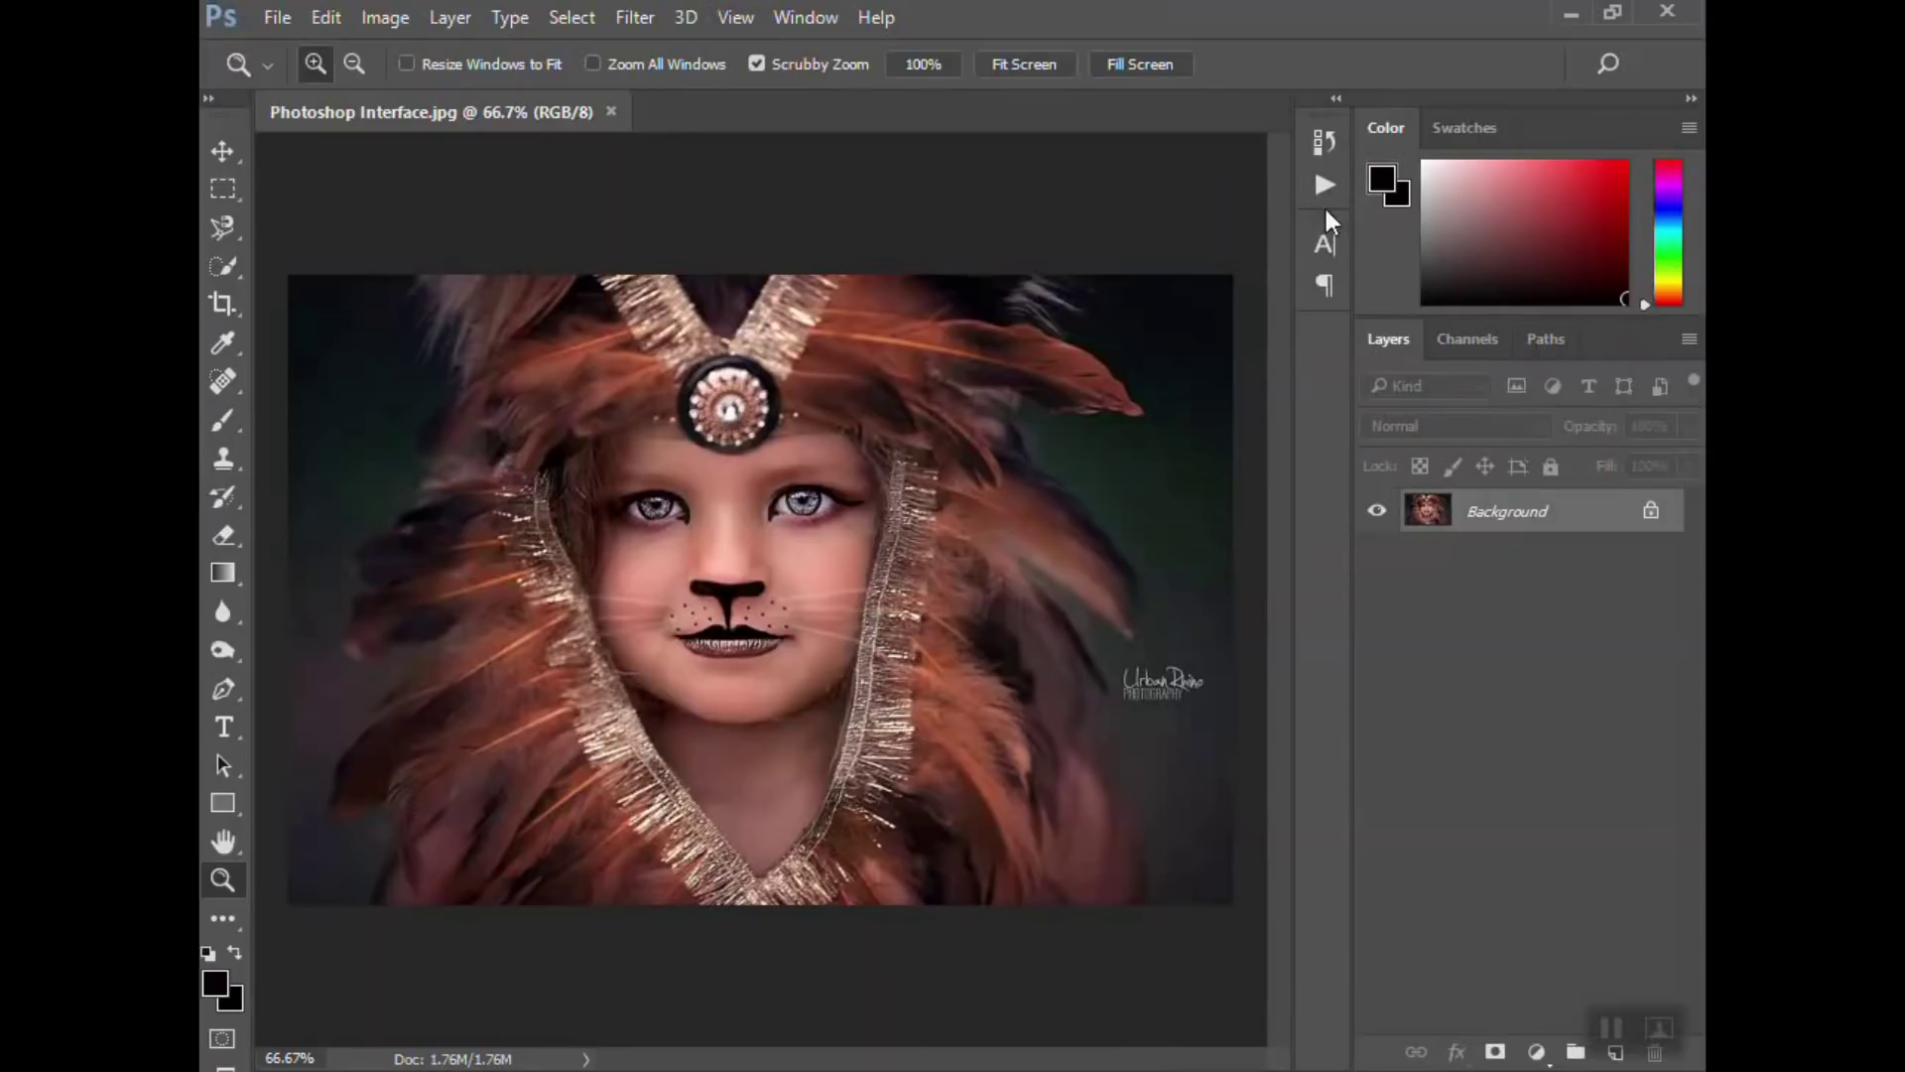
right_click(1326, 286)
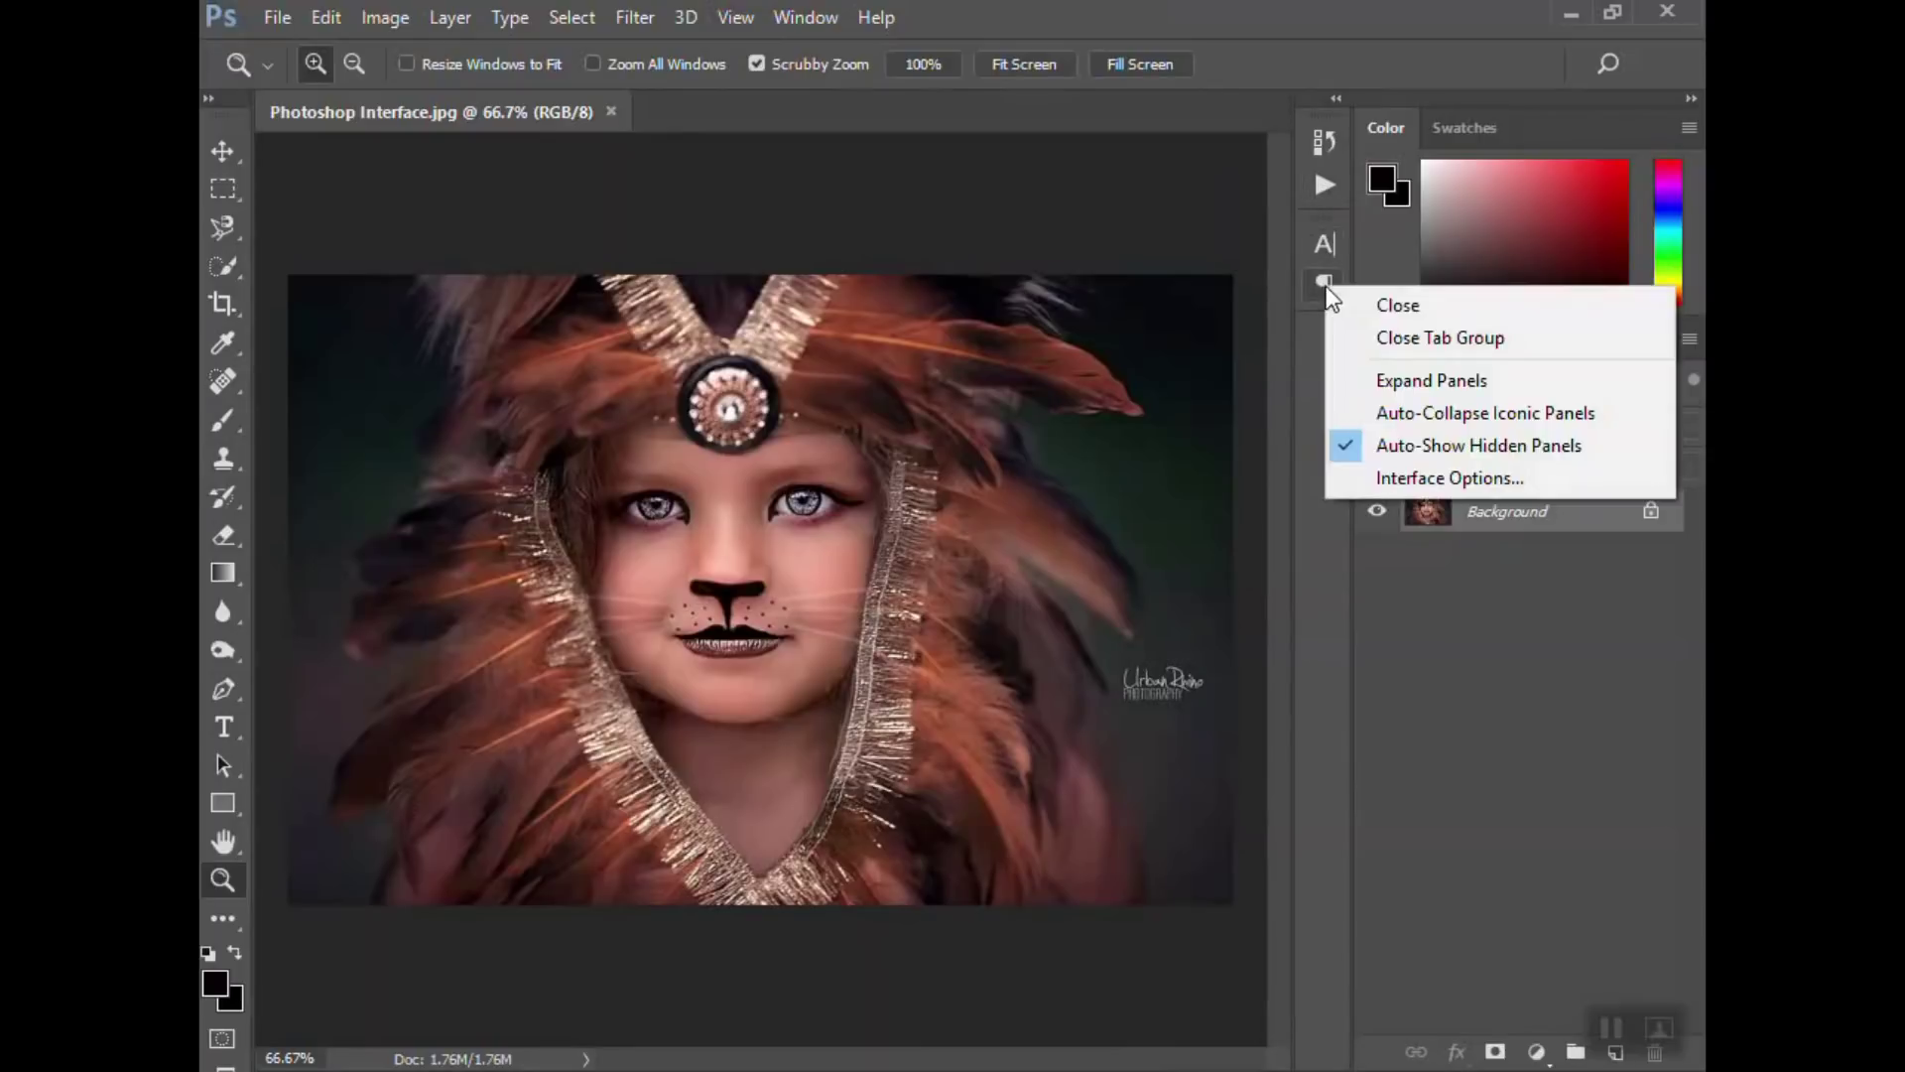
left_click(1402, 301)
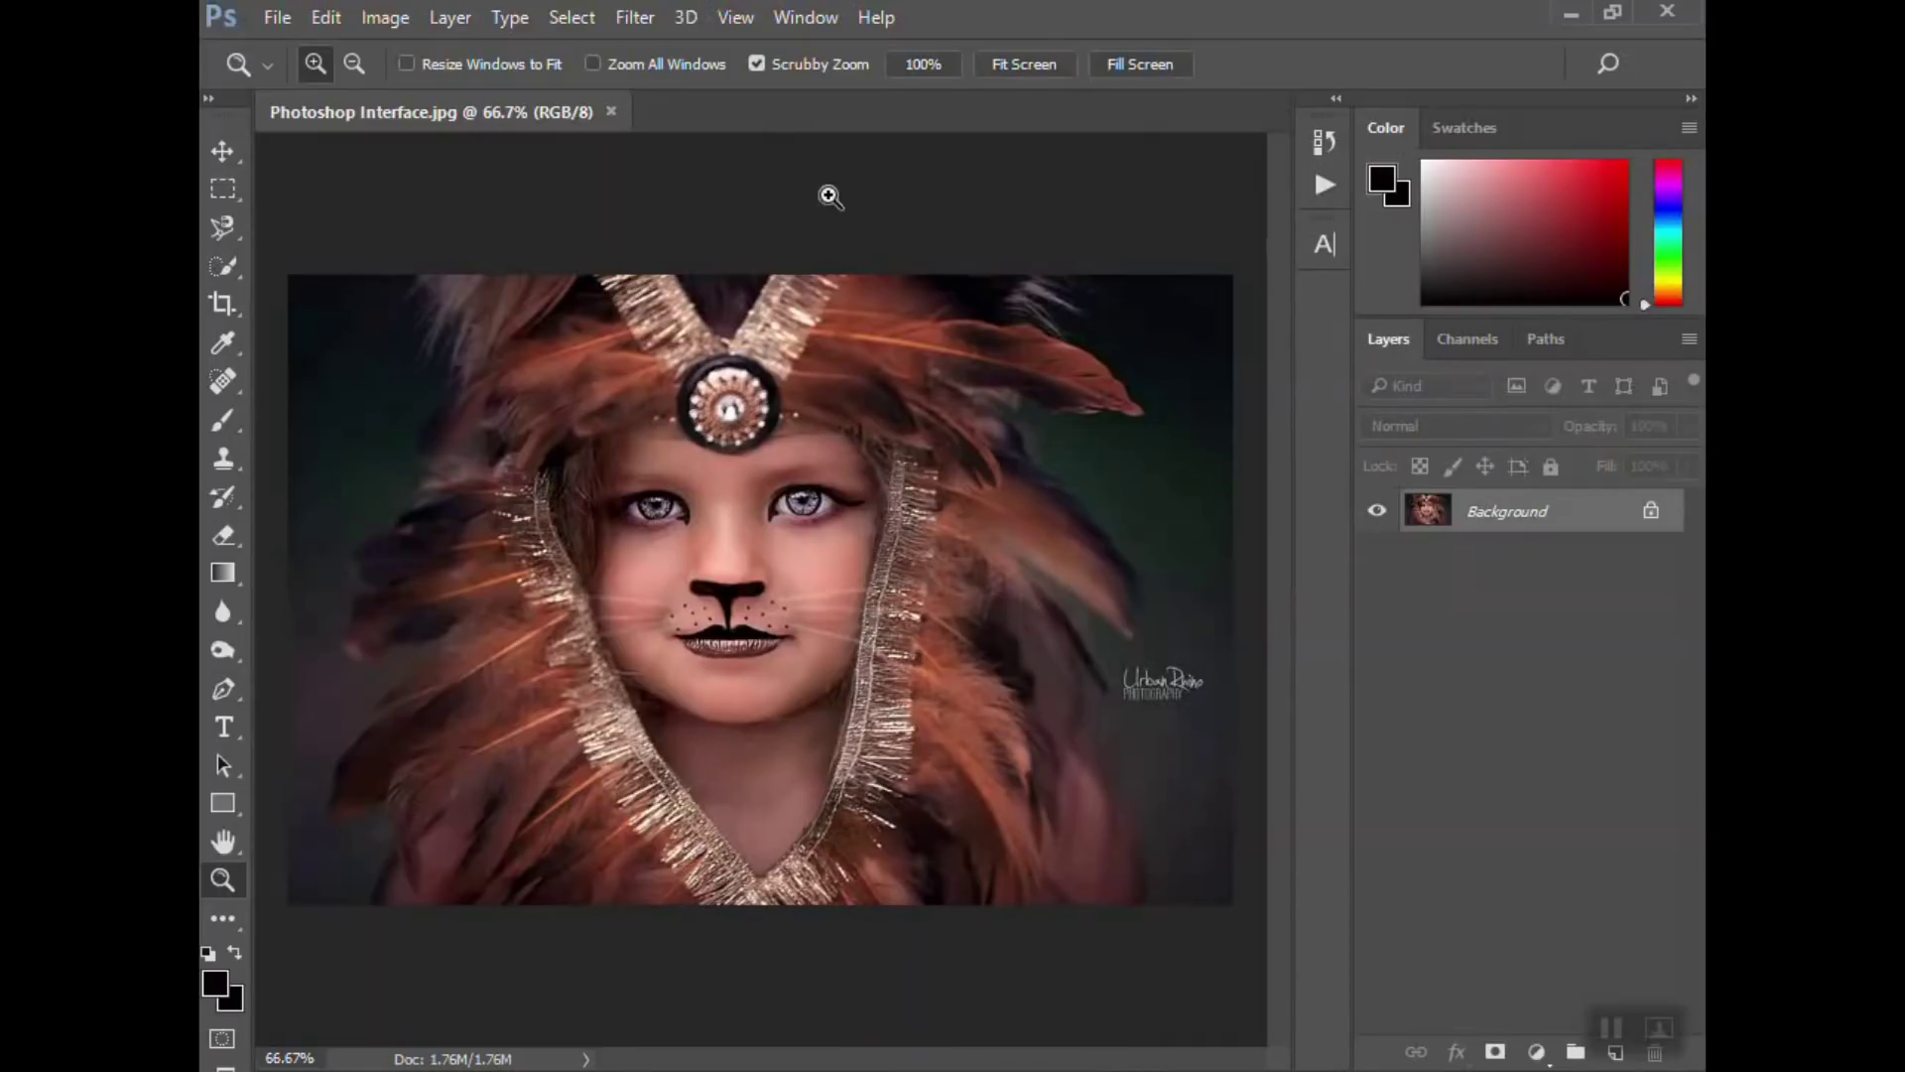
- Reopen and collapse the Character panel, then bring back the Paragraph panel from the Window menu
left_click(807, 20)
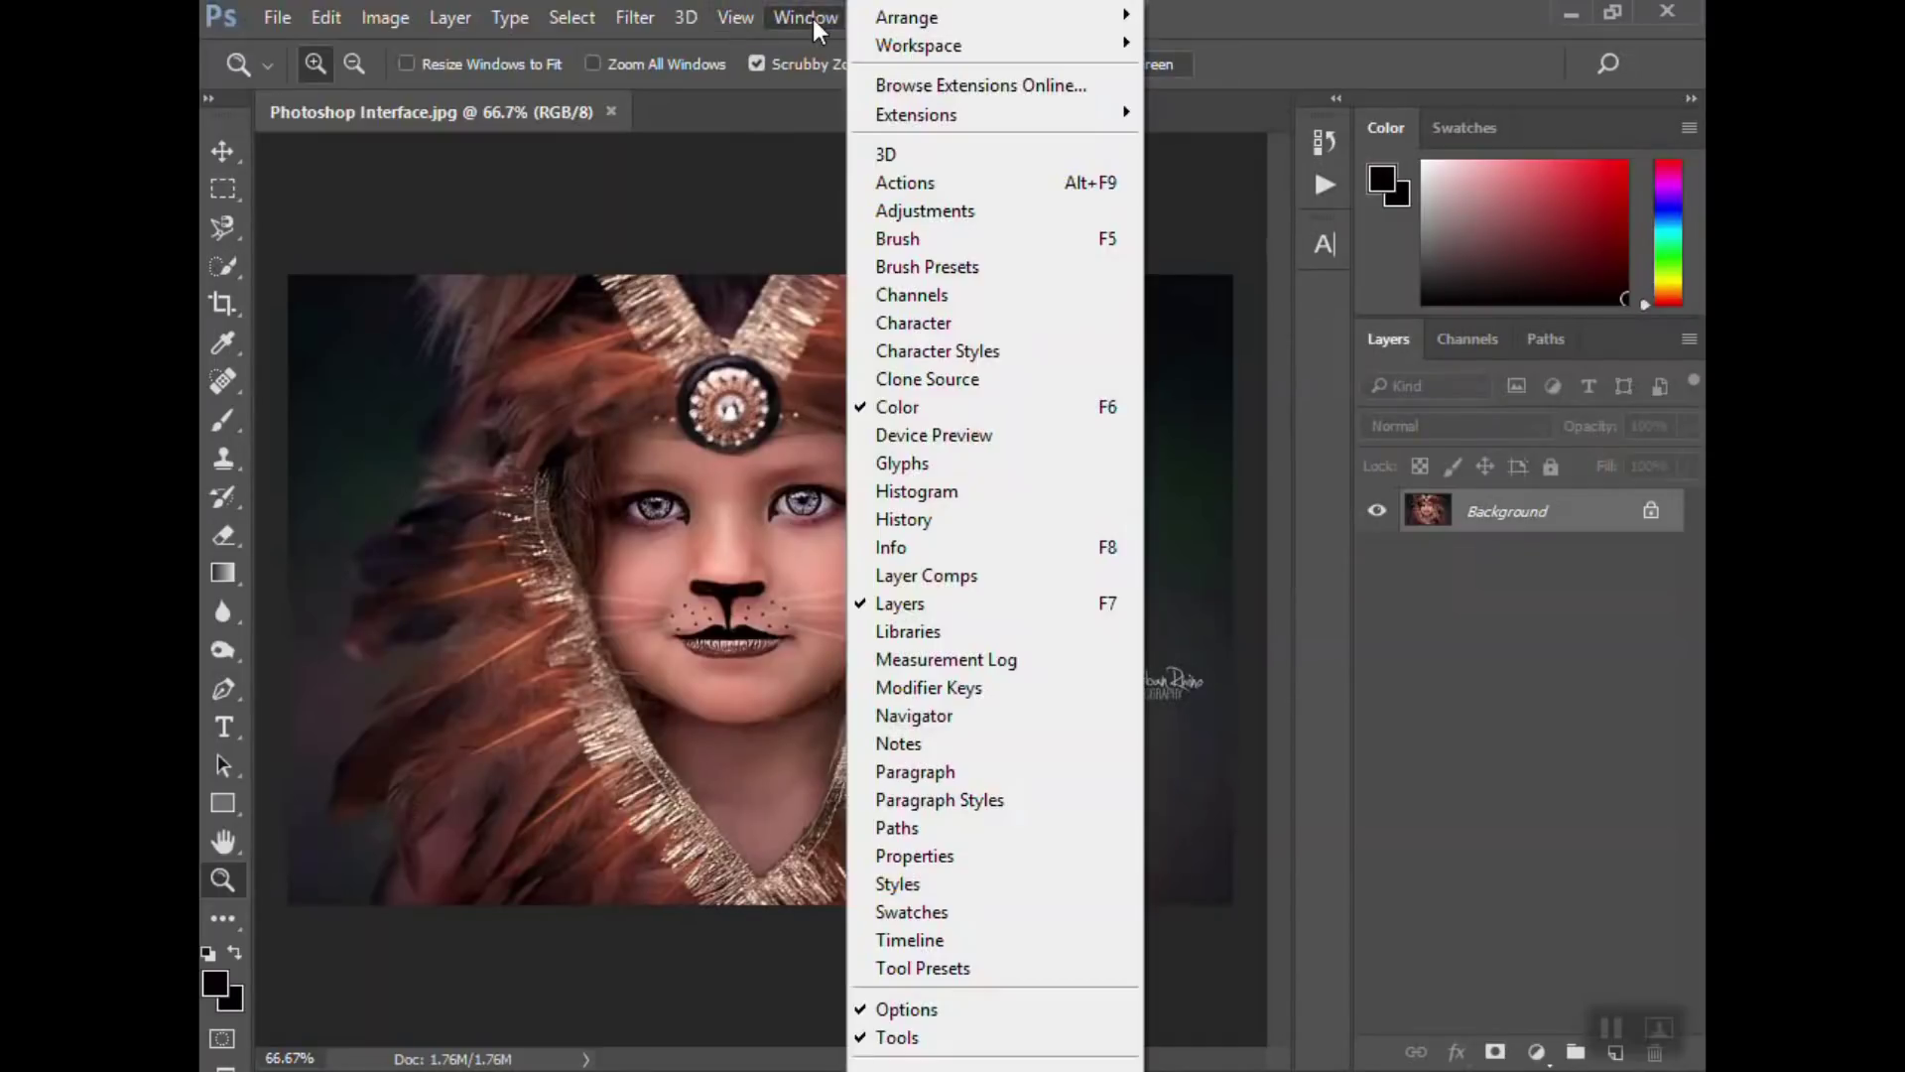
left_click(921, 323)
left_click(1241, 229)
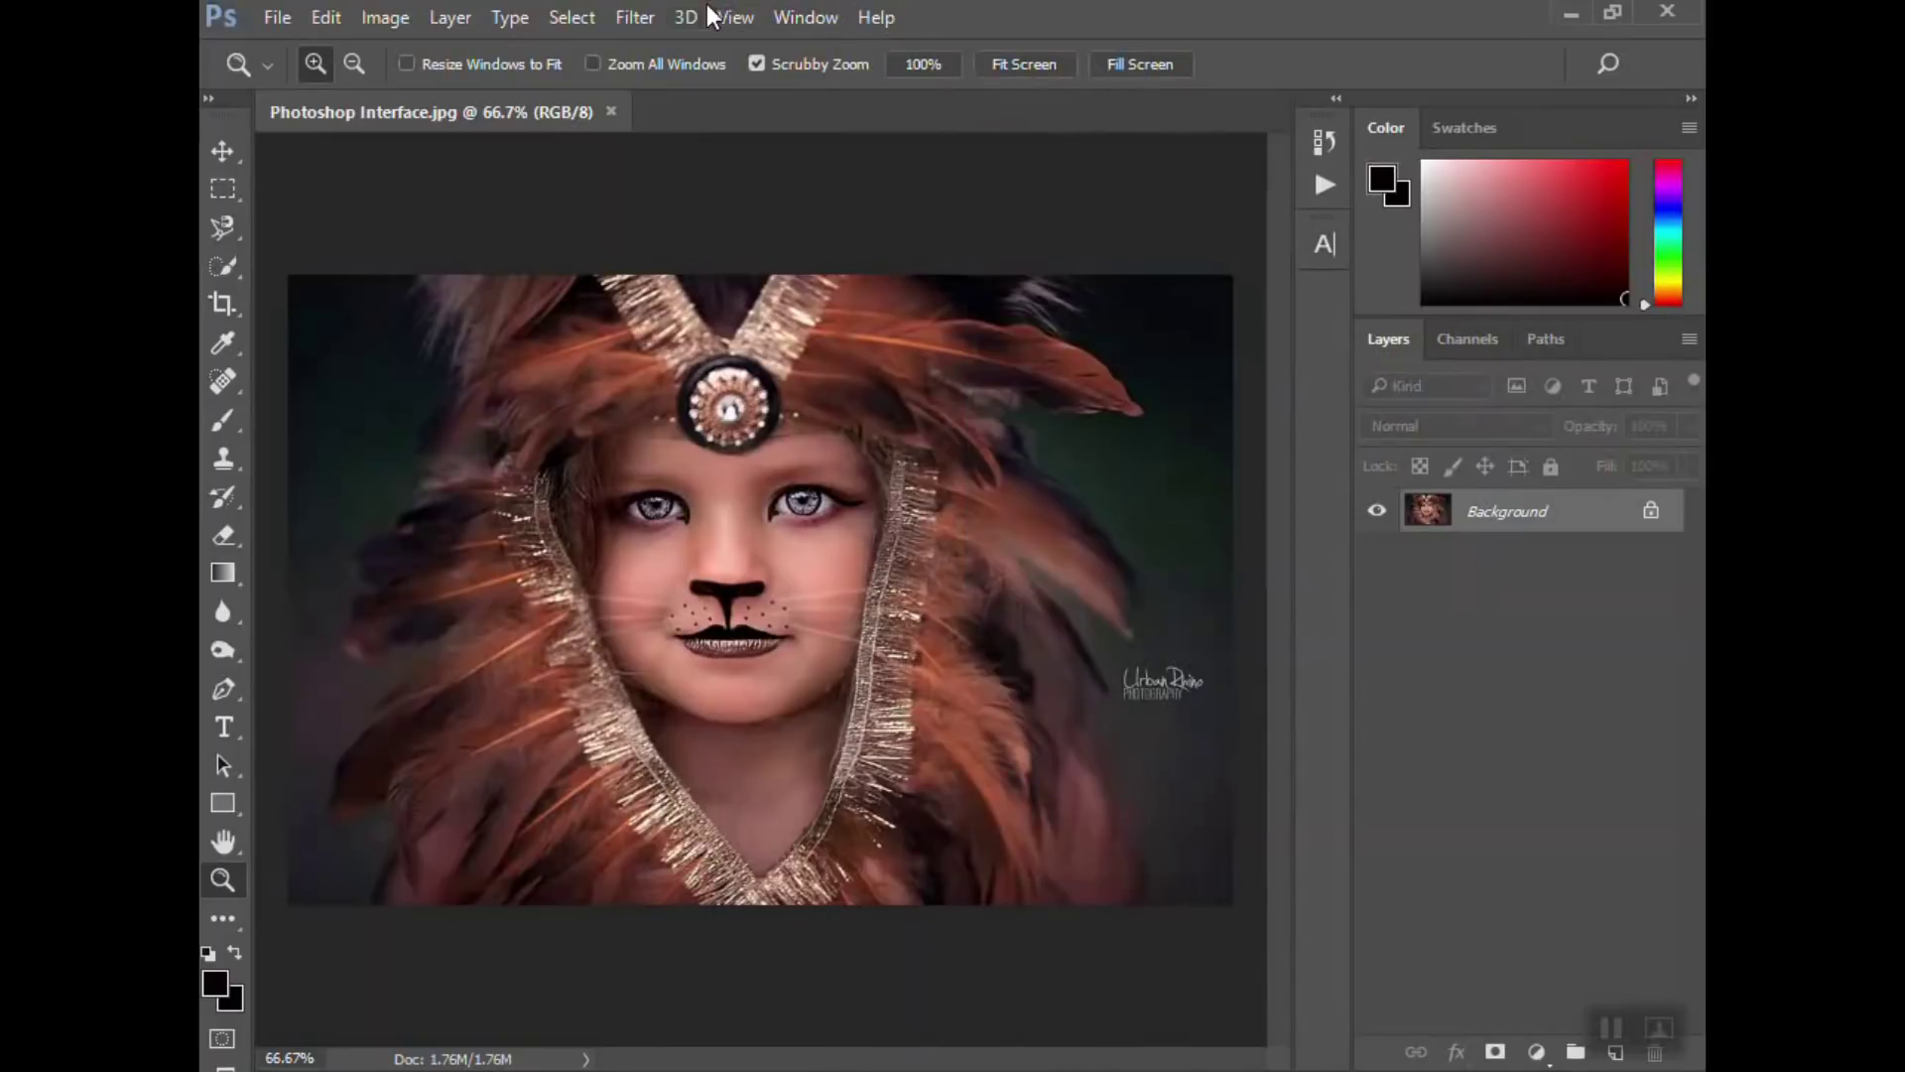
left_click(802, 21)
left_click(925, 776)
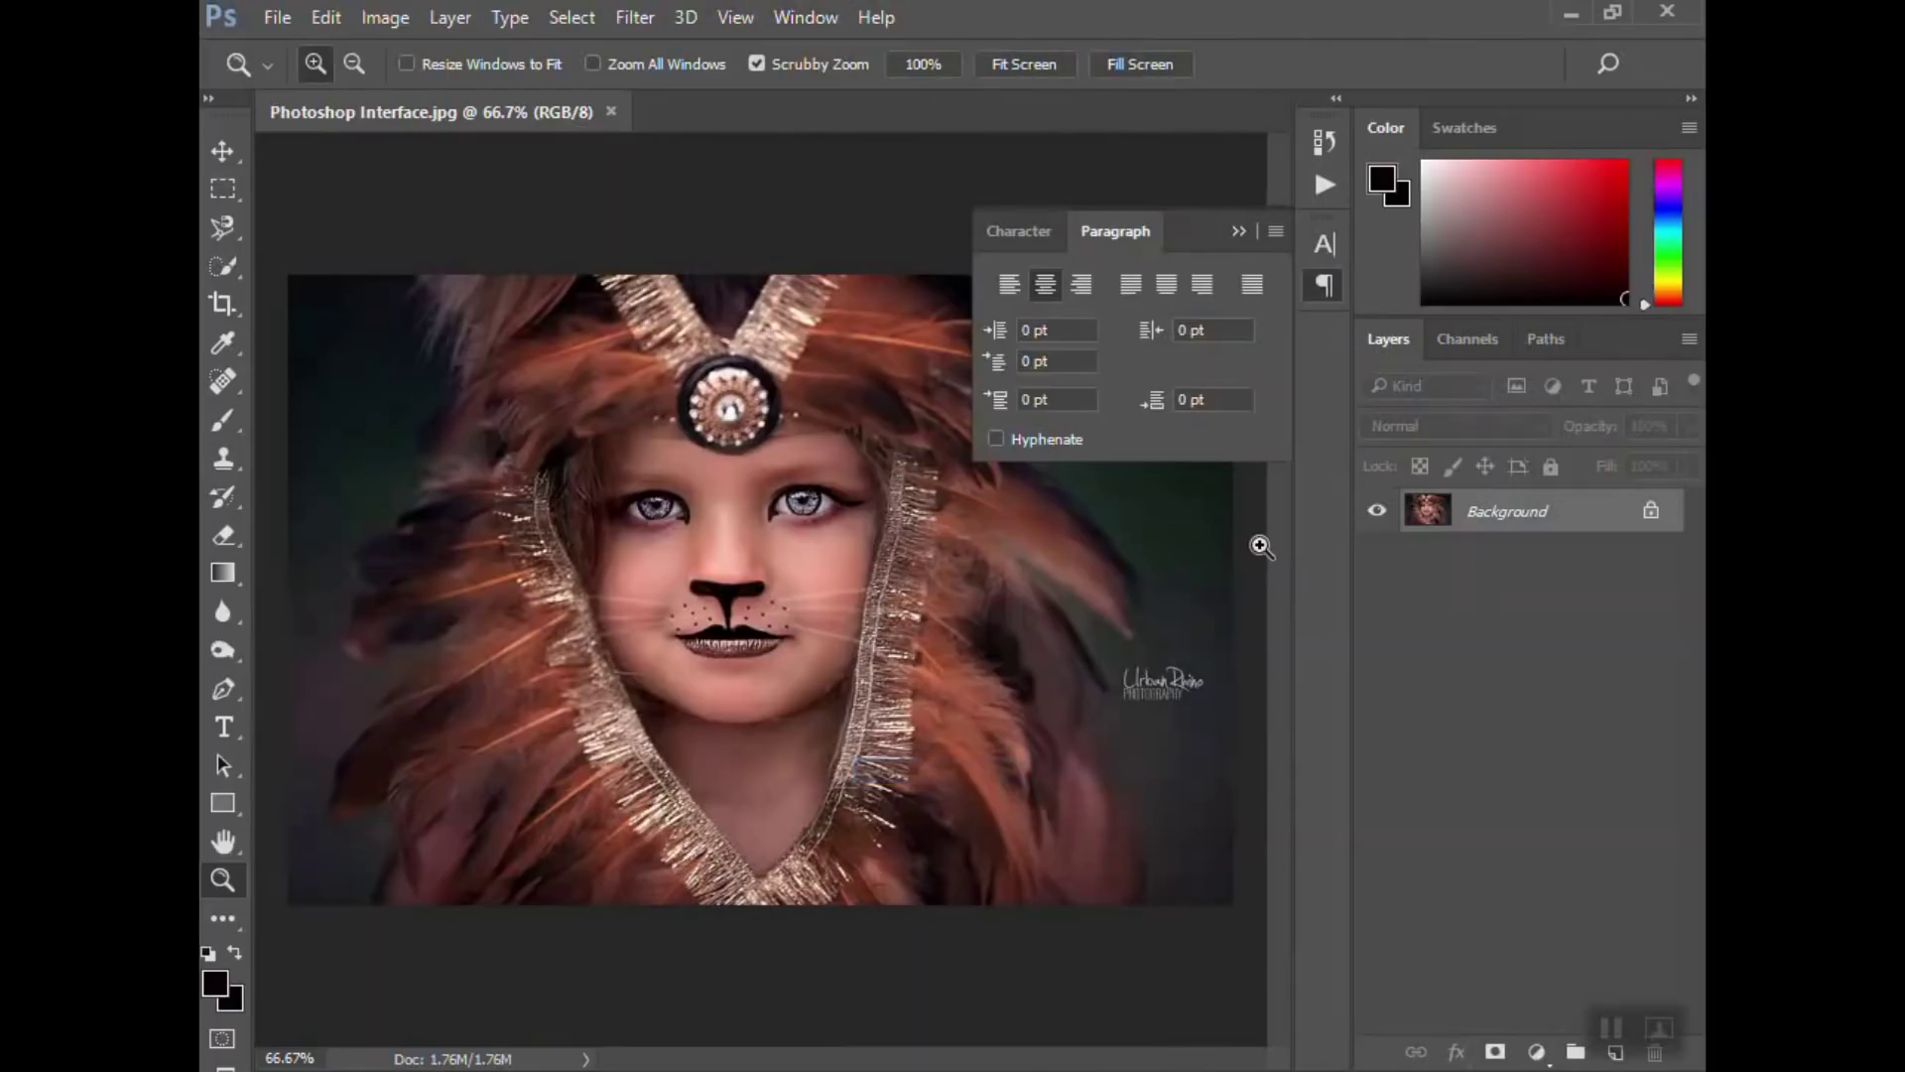
- Collapse the floating Character/Paragraph panel group back into the dock
left_click(1246, 234)
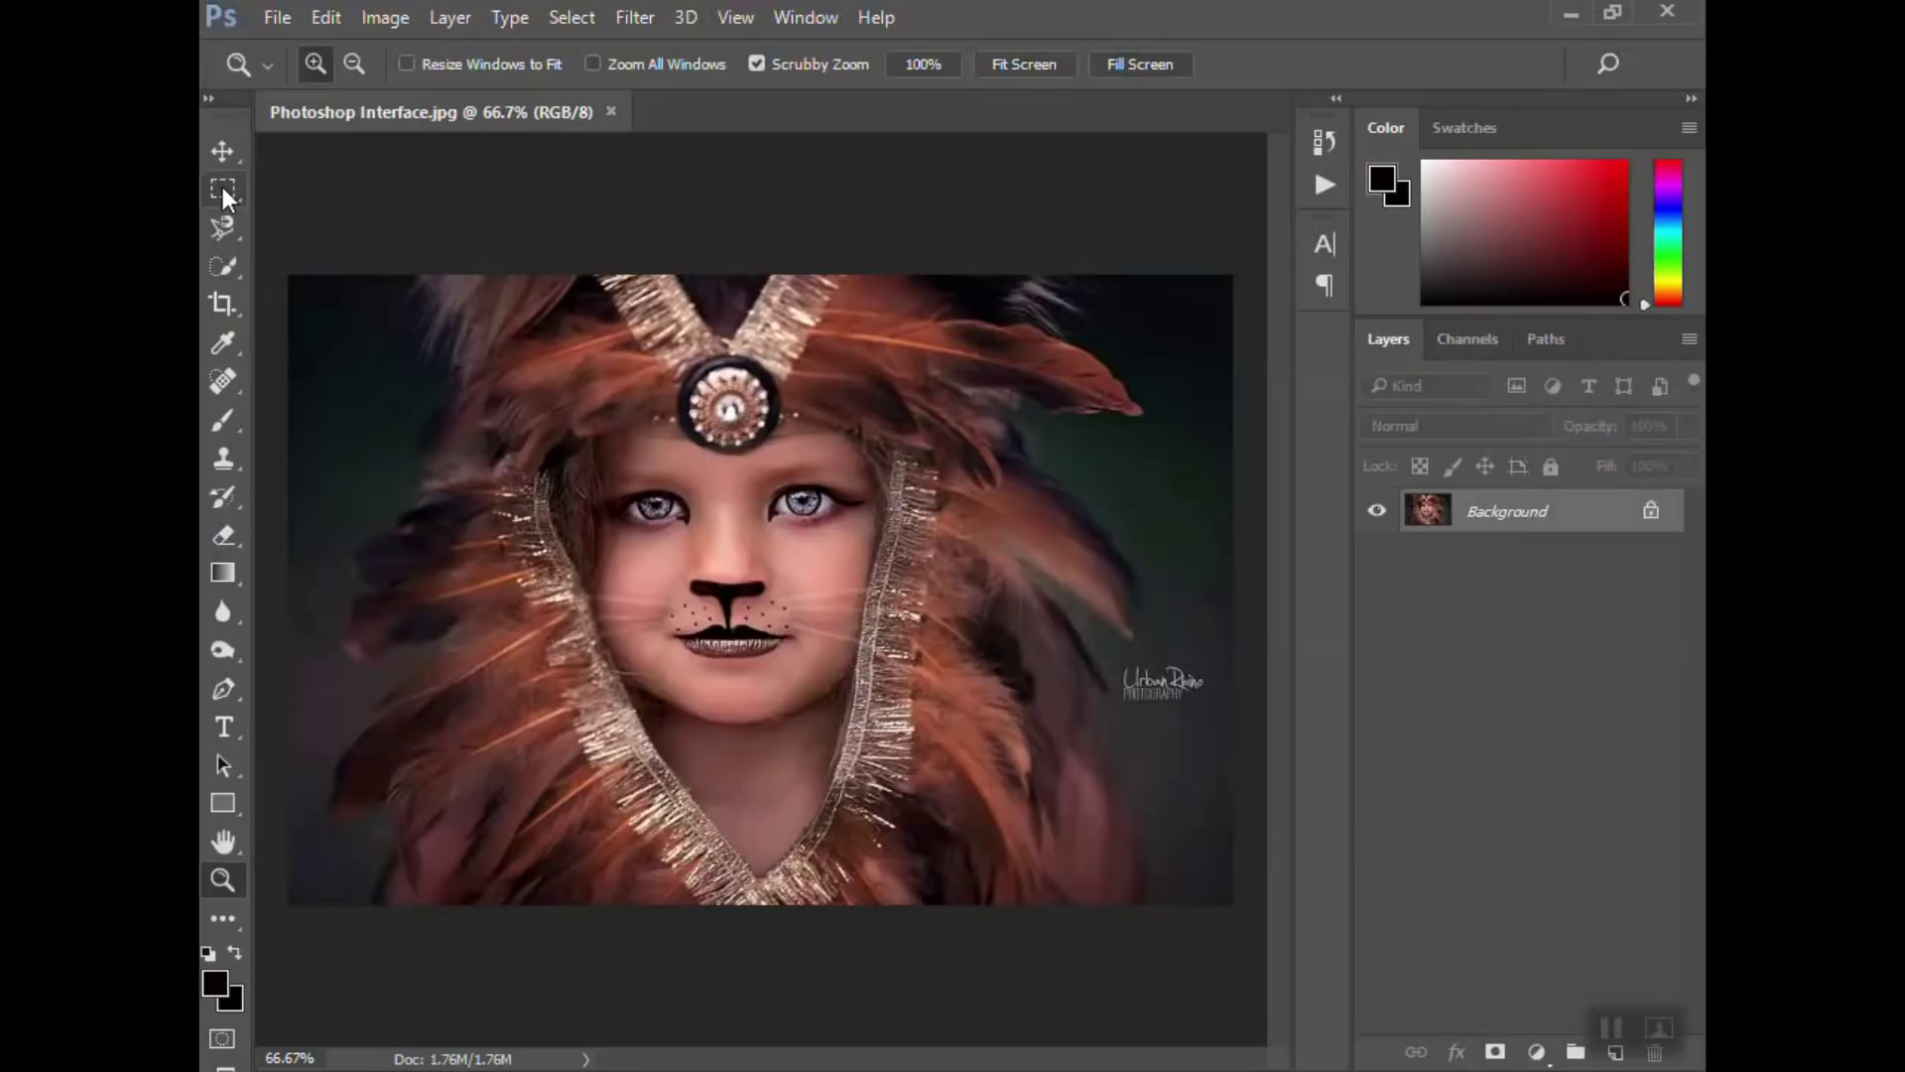
- Cycle through the marquee variants, including Single Row, back to Rectangular, then the Lasso tool
left_click(222, 192)
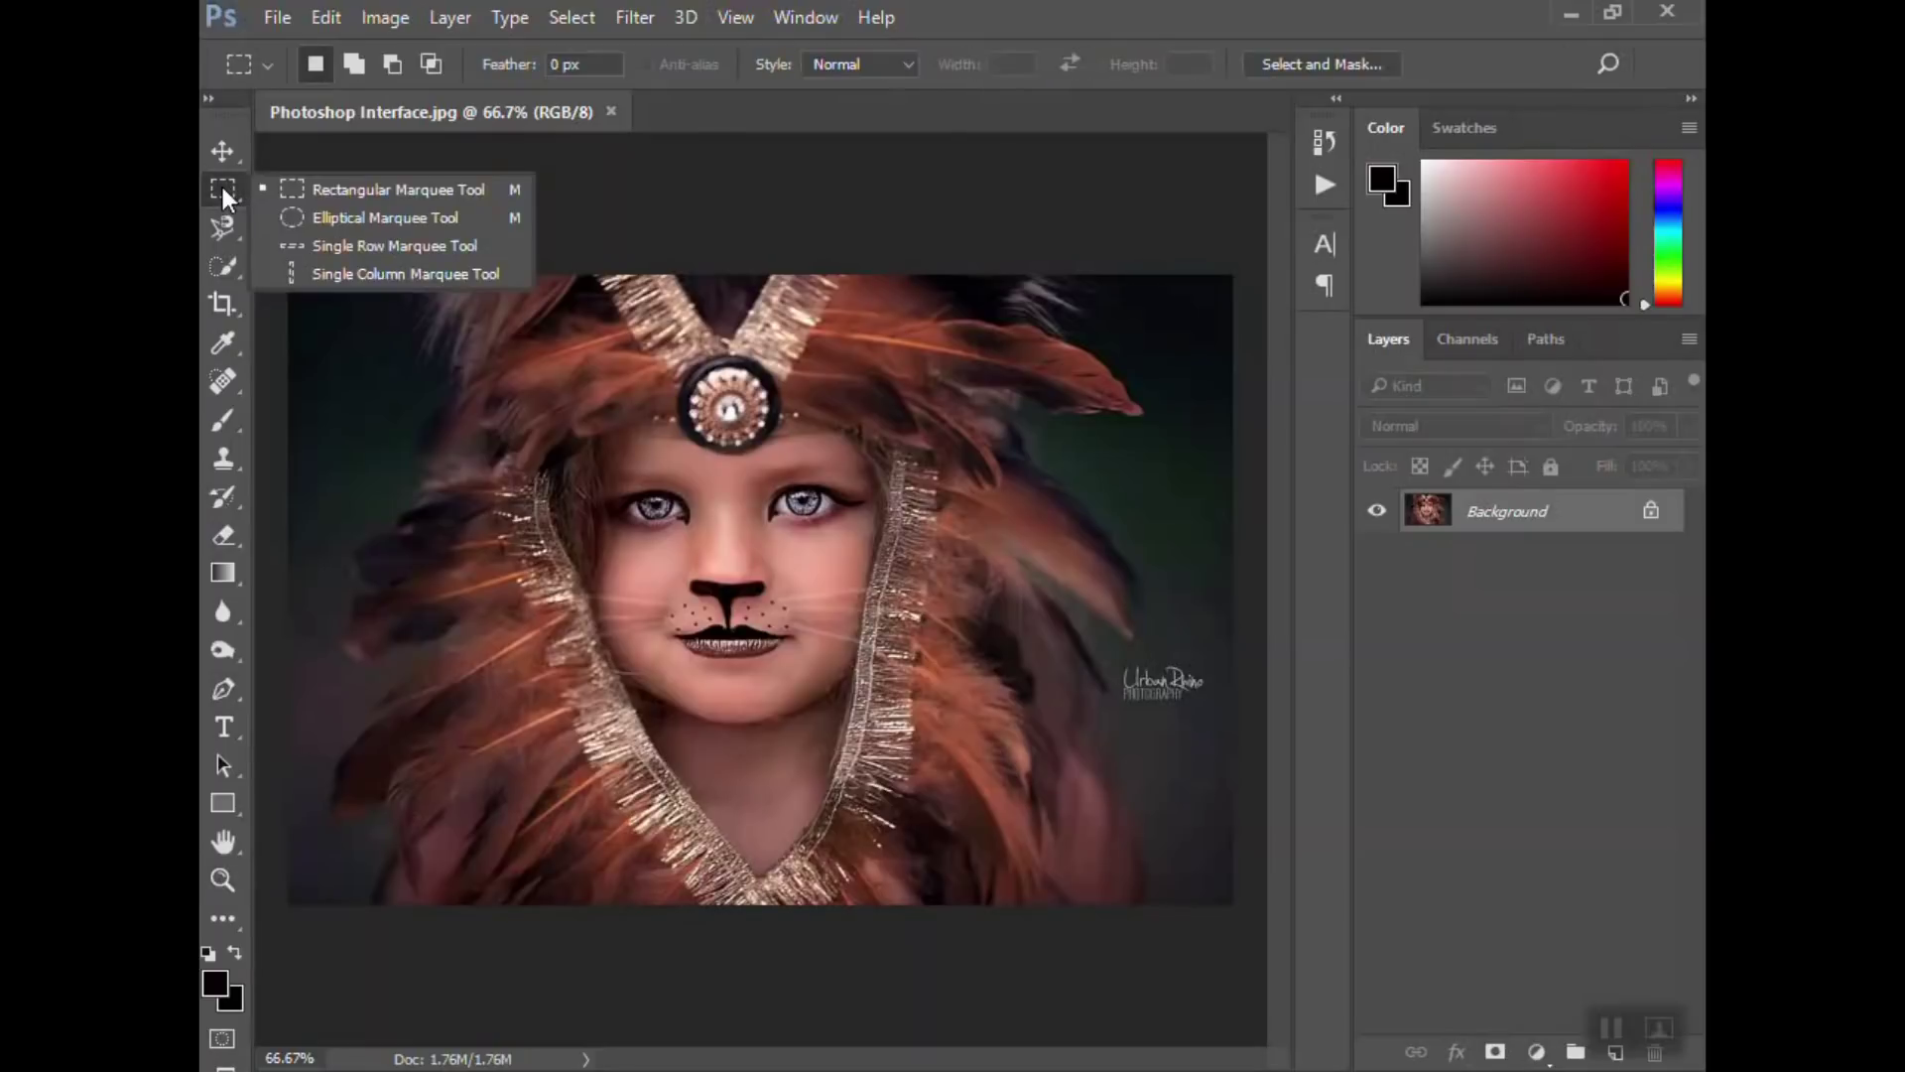
left_click(387, 236)
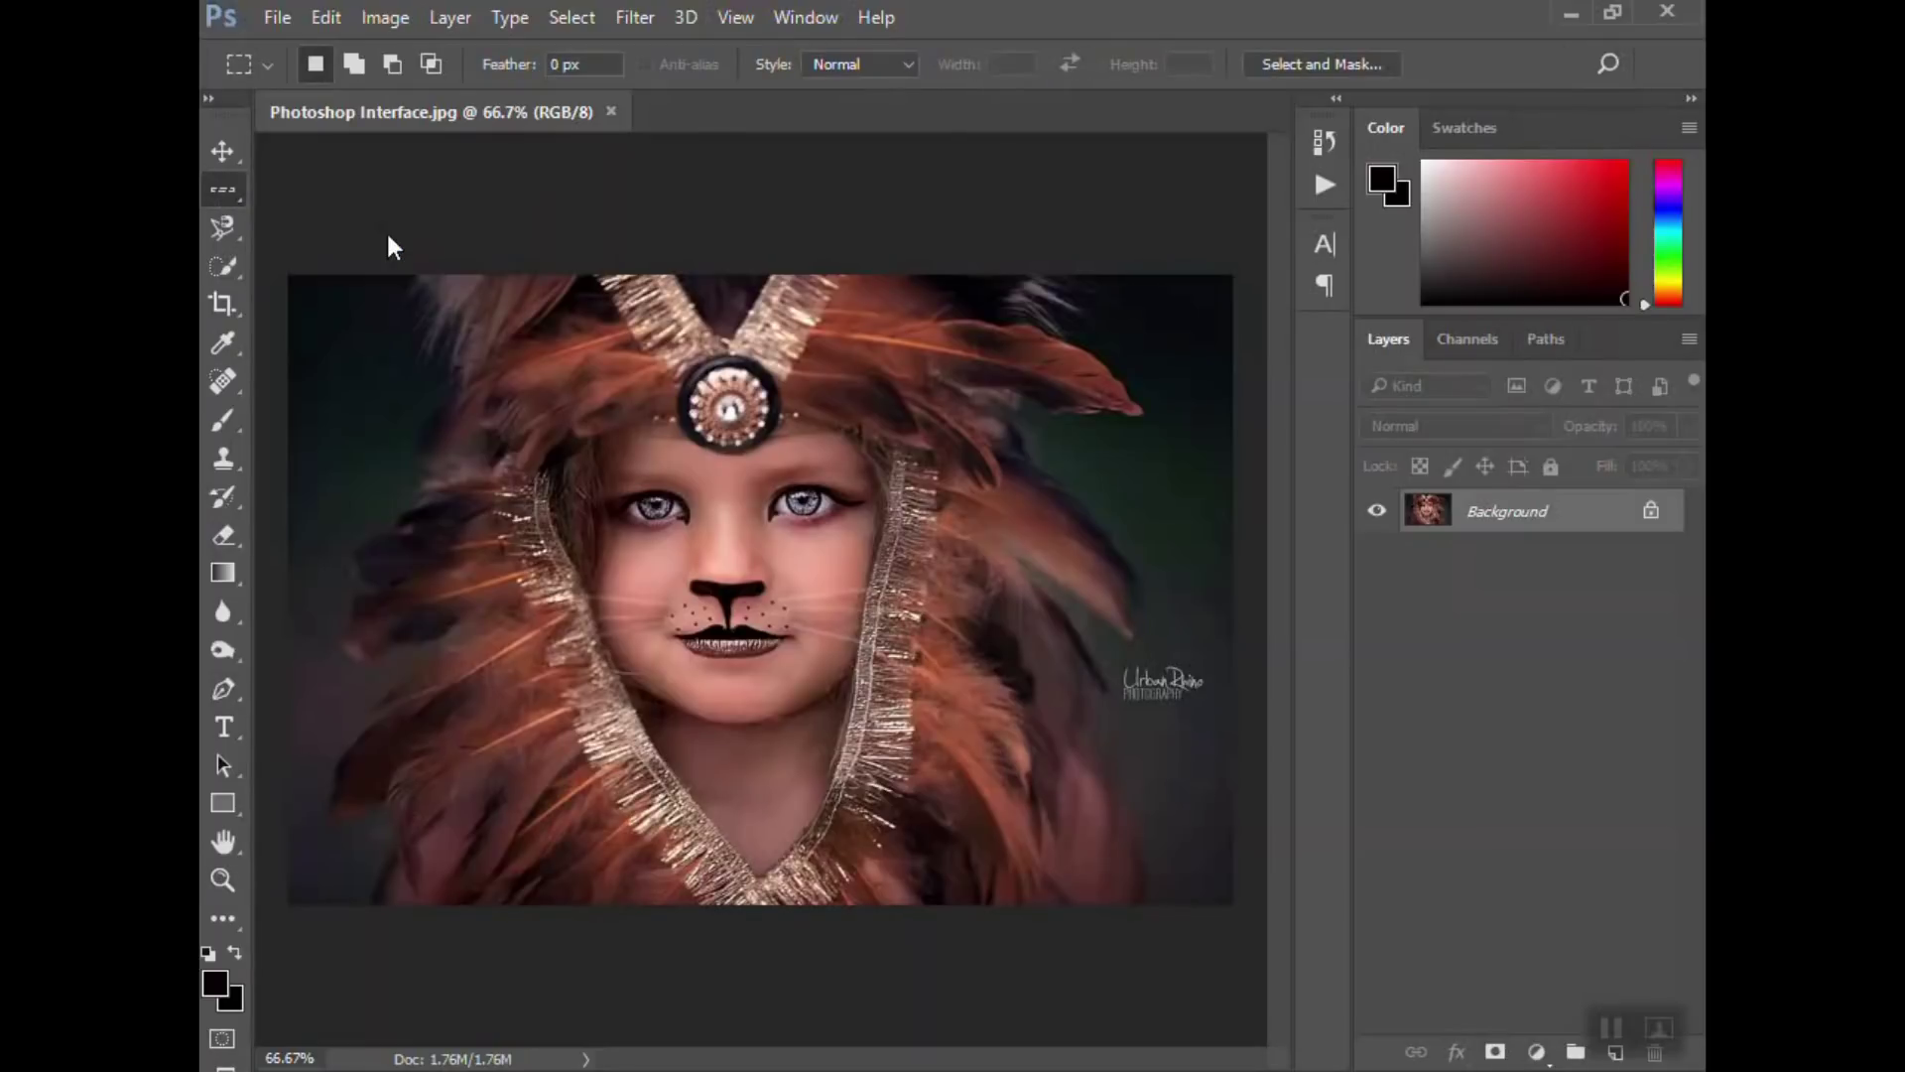
left_click(217, 193)
left_click(297, 190)
left_click(227, 231)
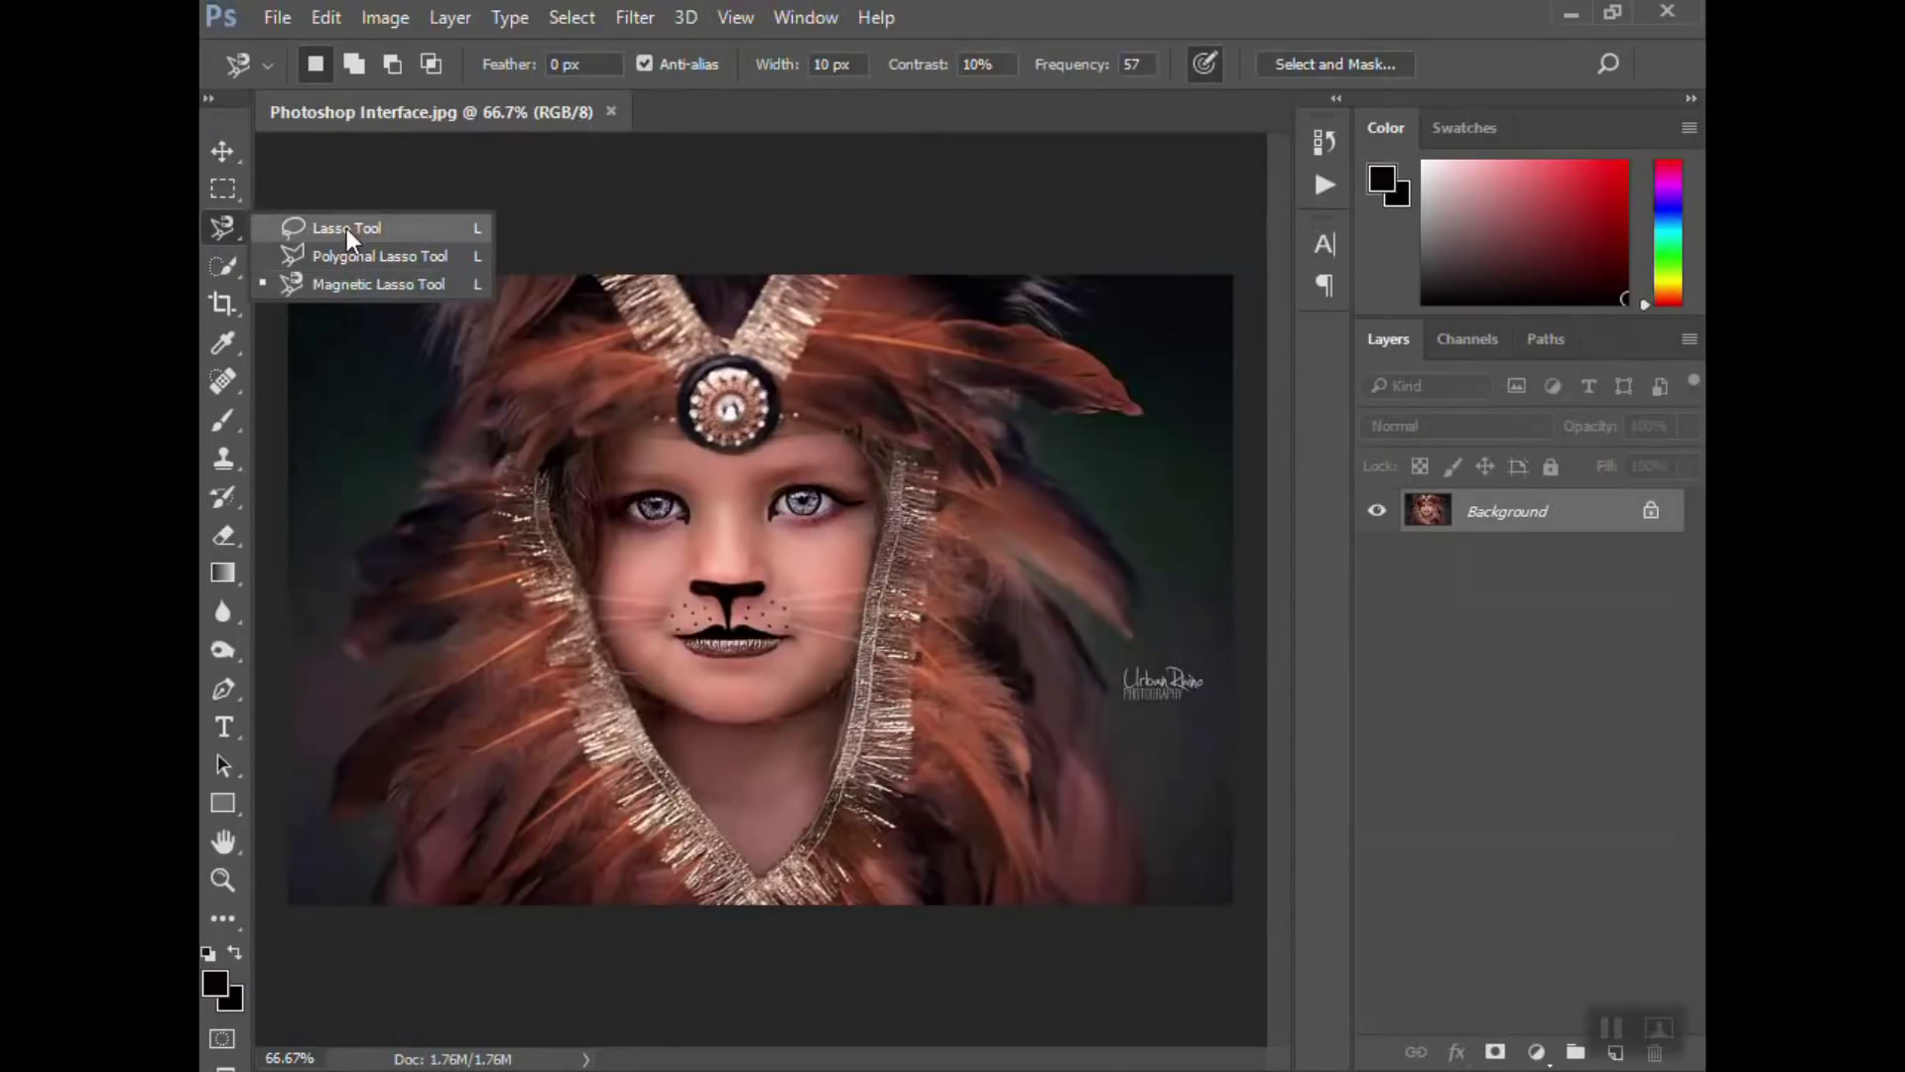
left_click(347, 229)
- Switch through Quick Selection and Crop to the Eyedropper tool without cropping
left_click(223, 272)
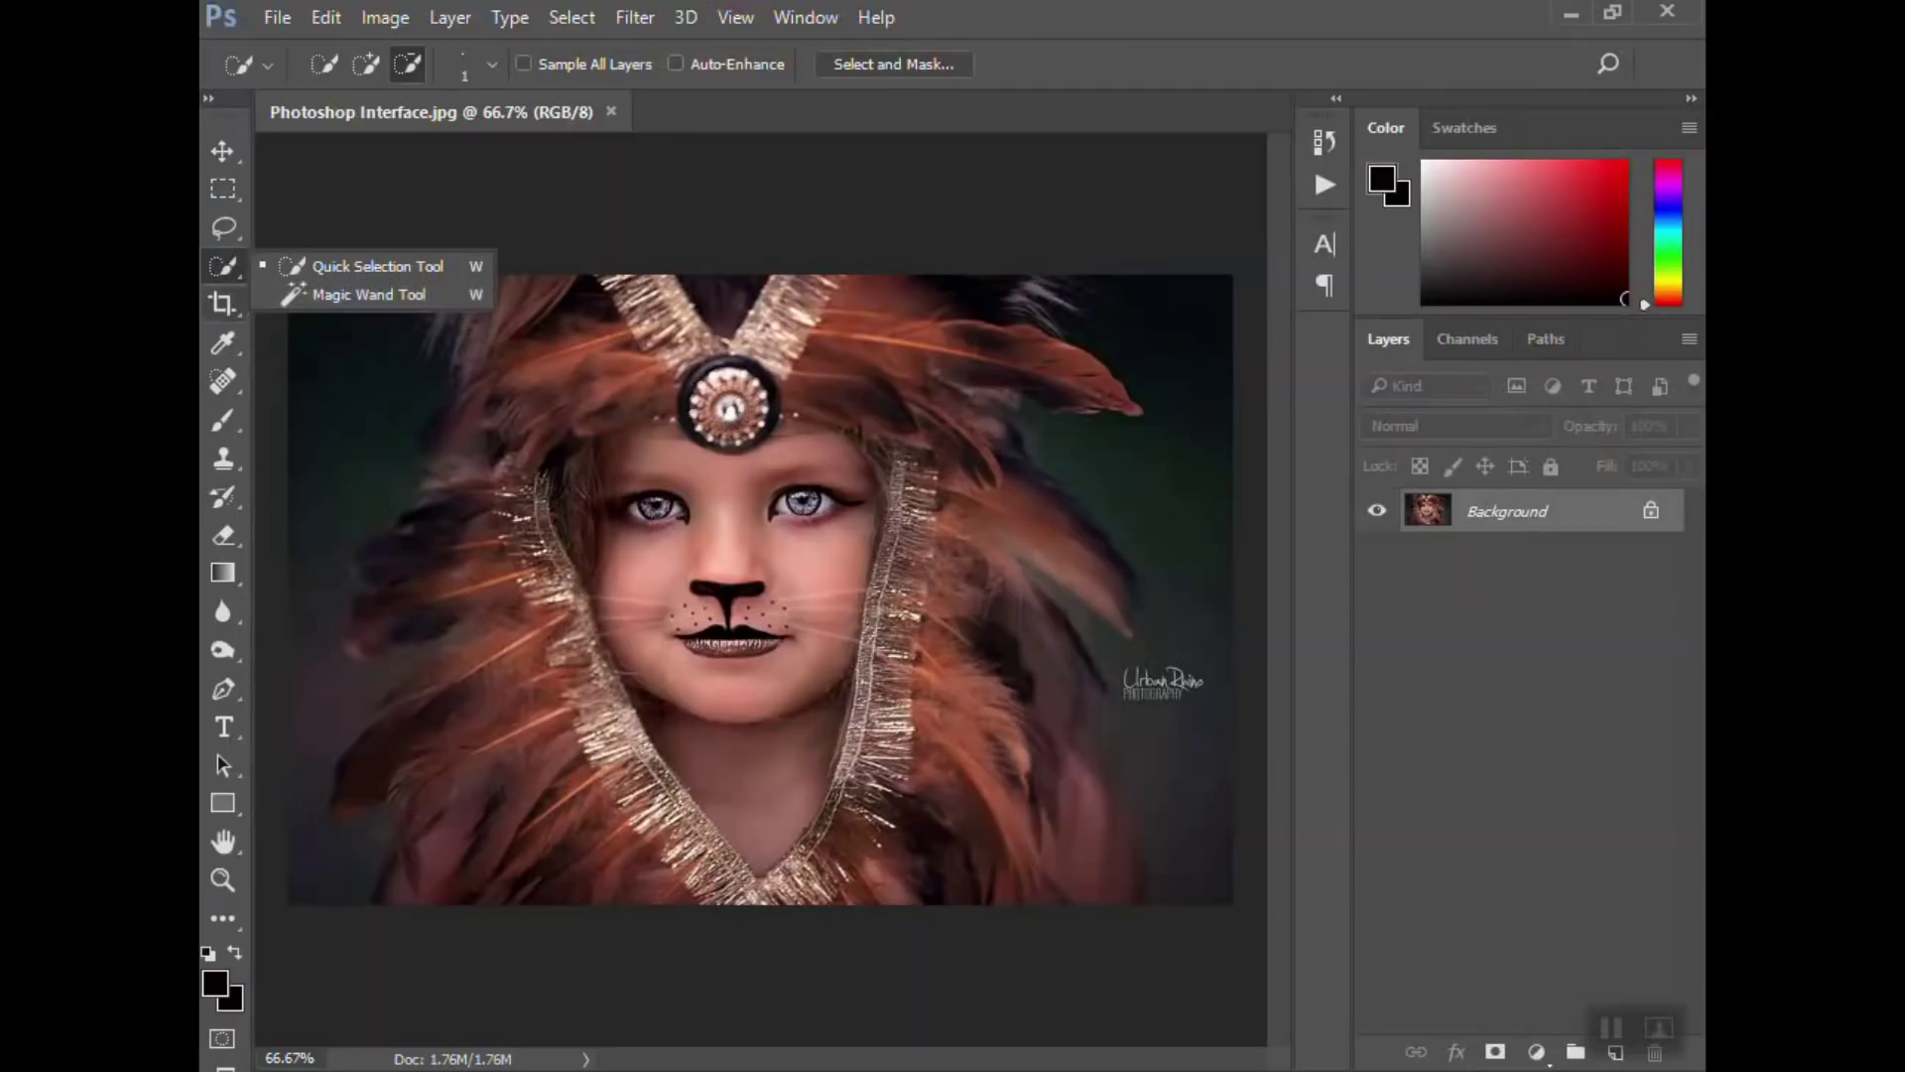
left_click(224, 305)
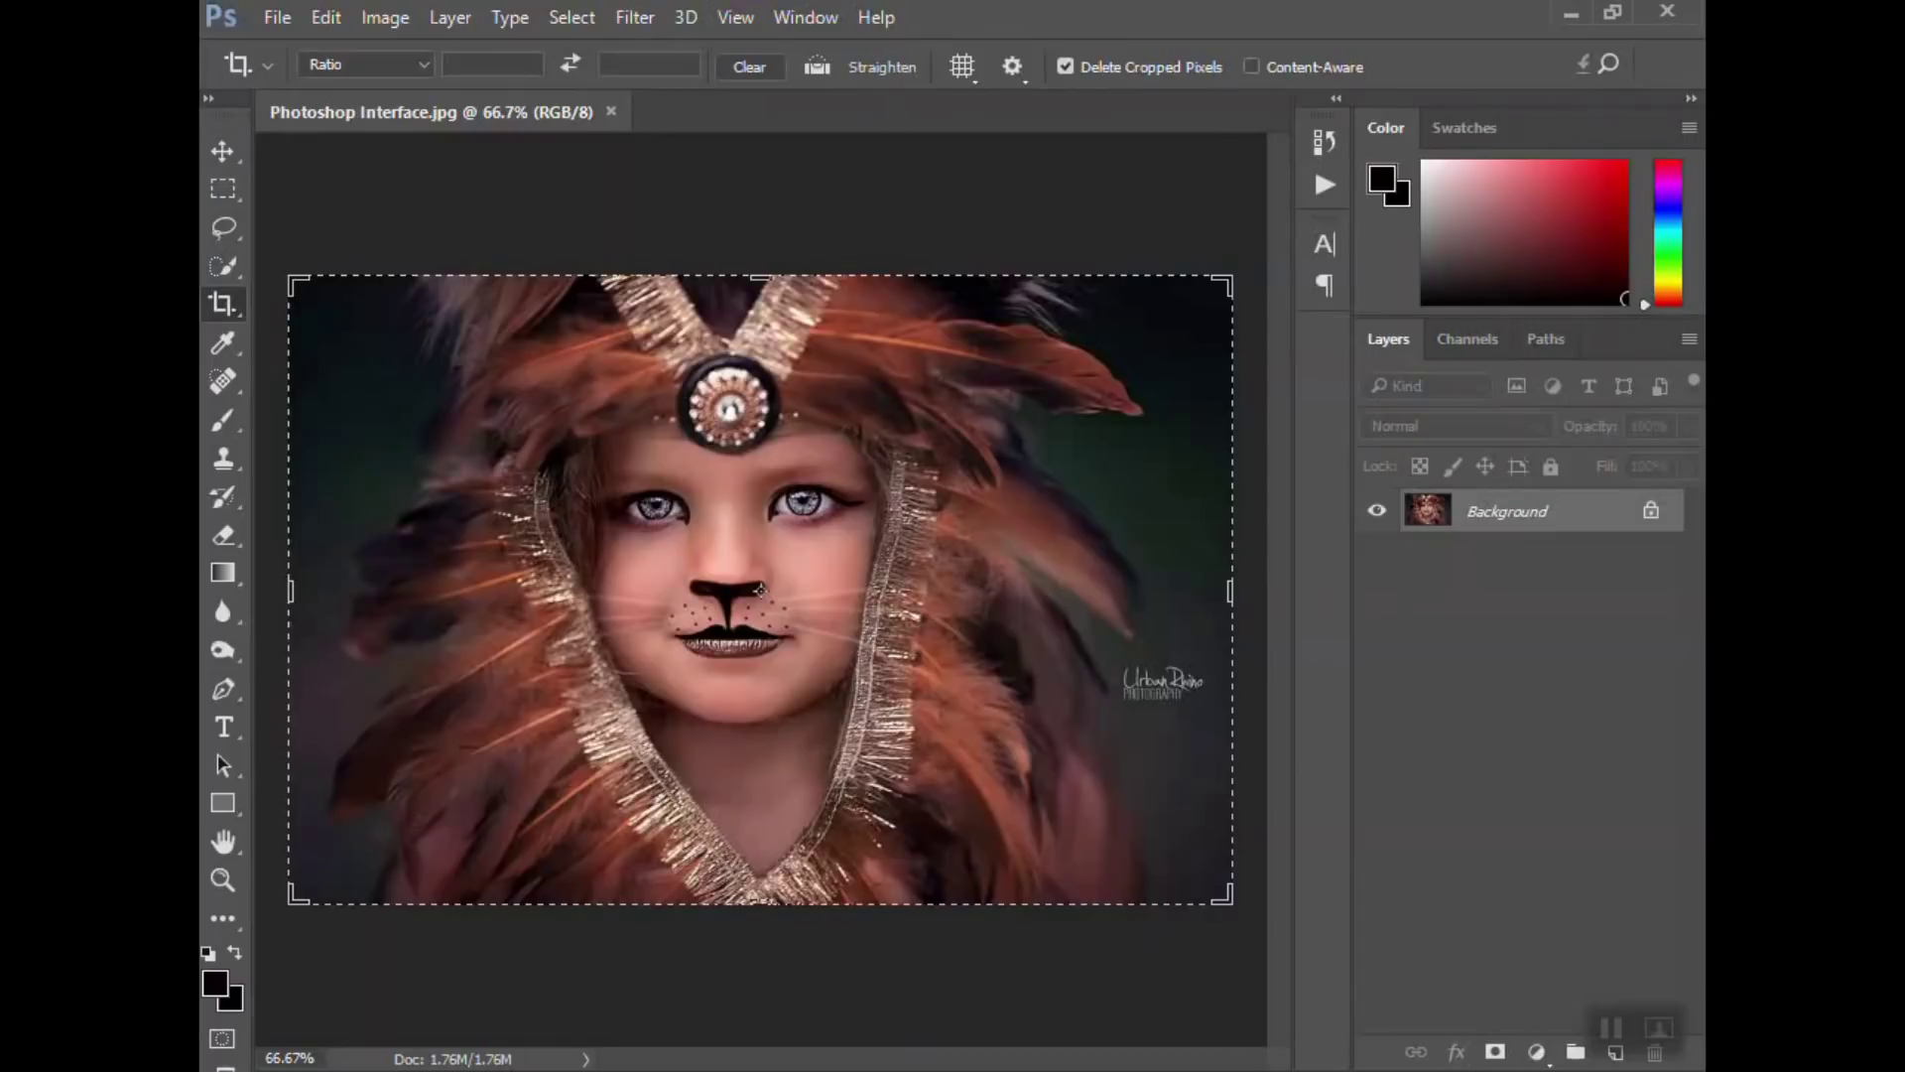
key("i")
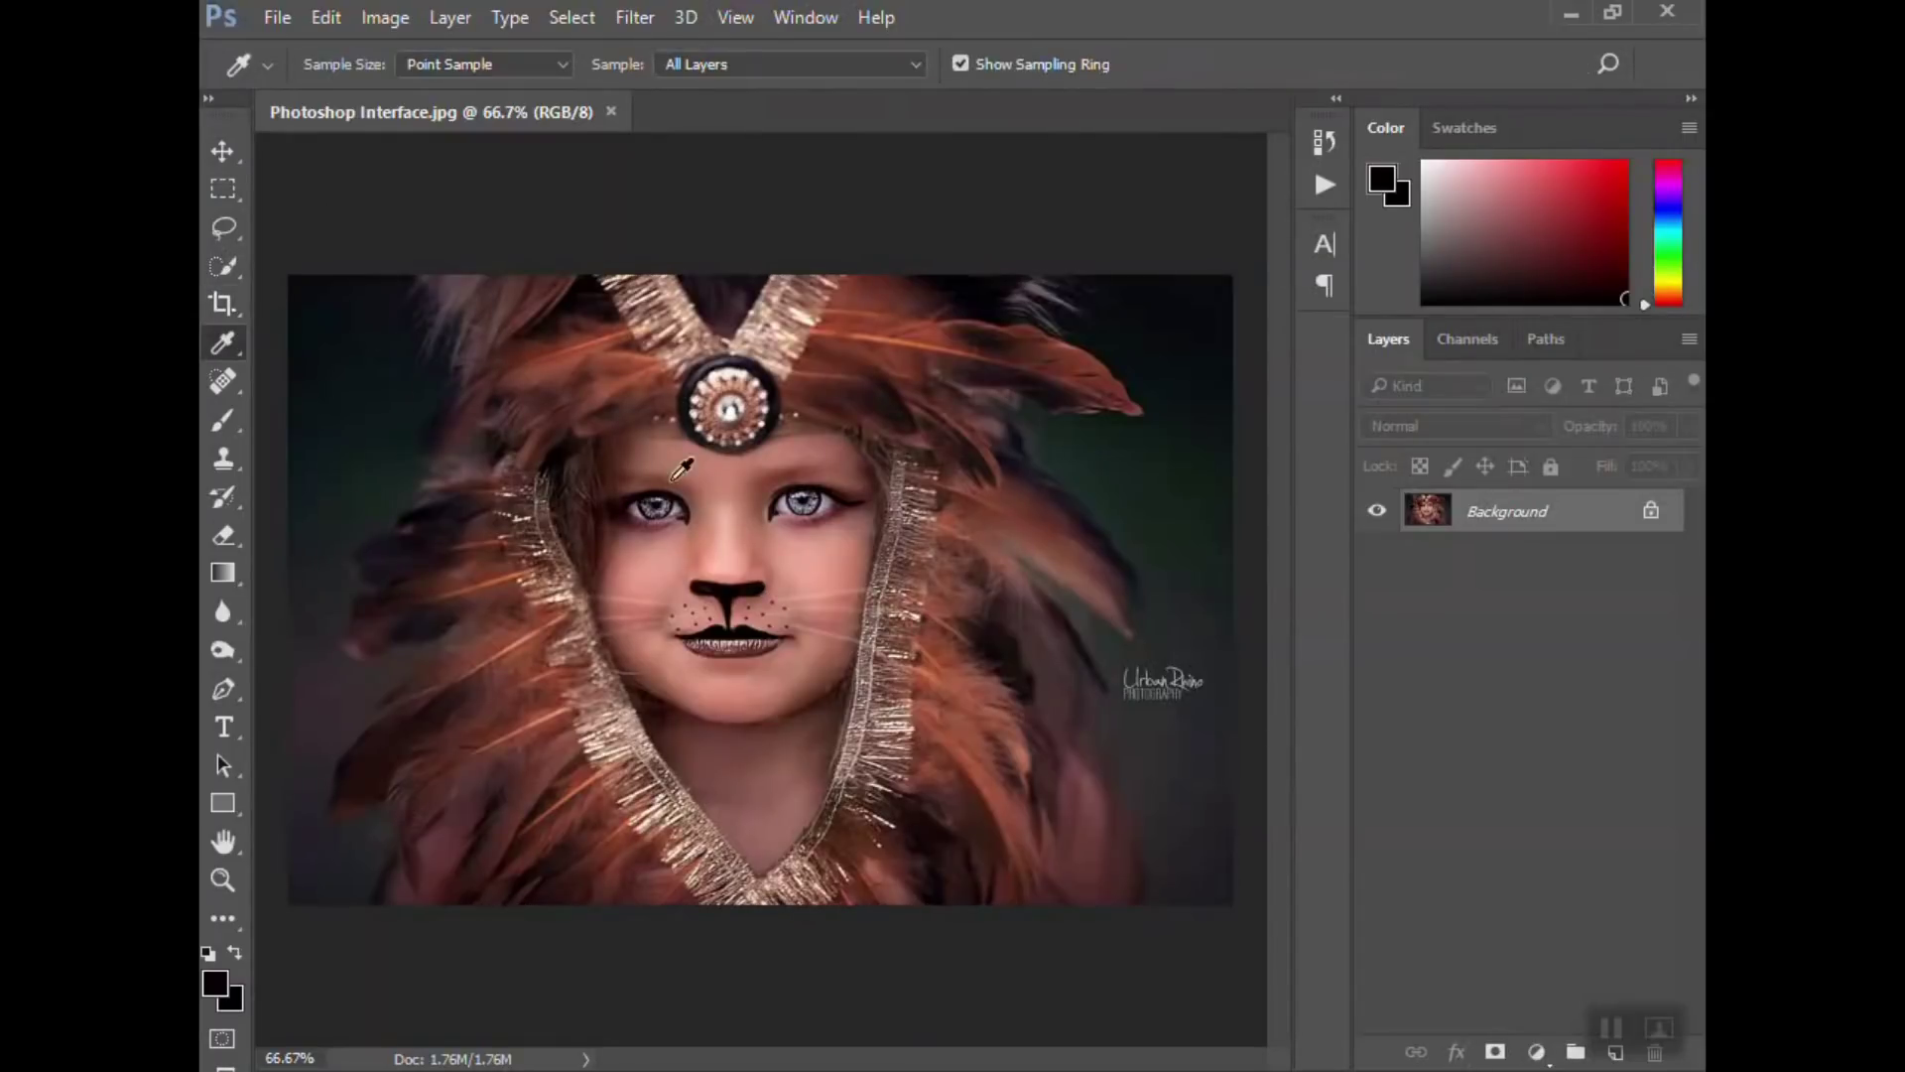
- Sample the forehead skin, then set the foreground to the feathers' dark brown
left_click(739, 464)
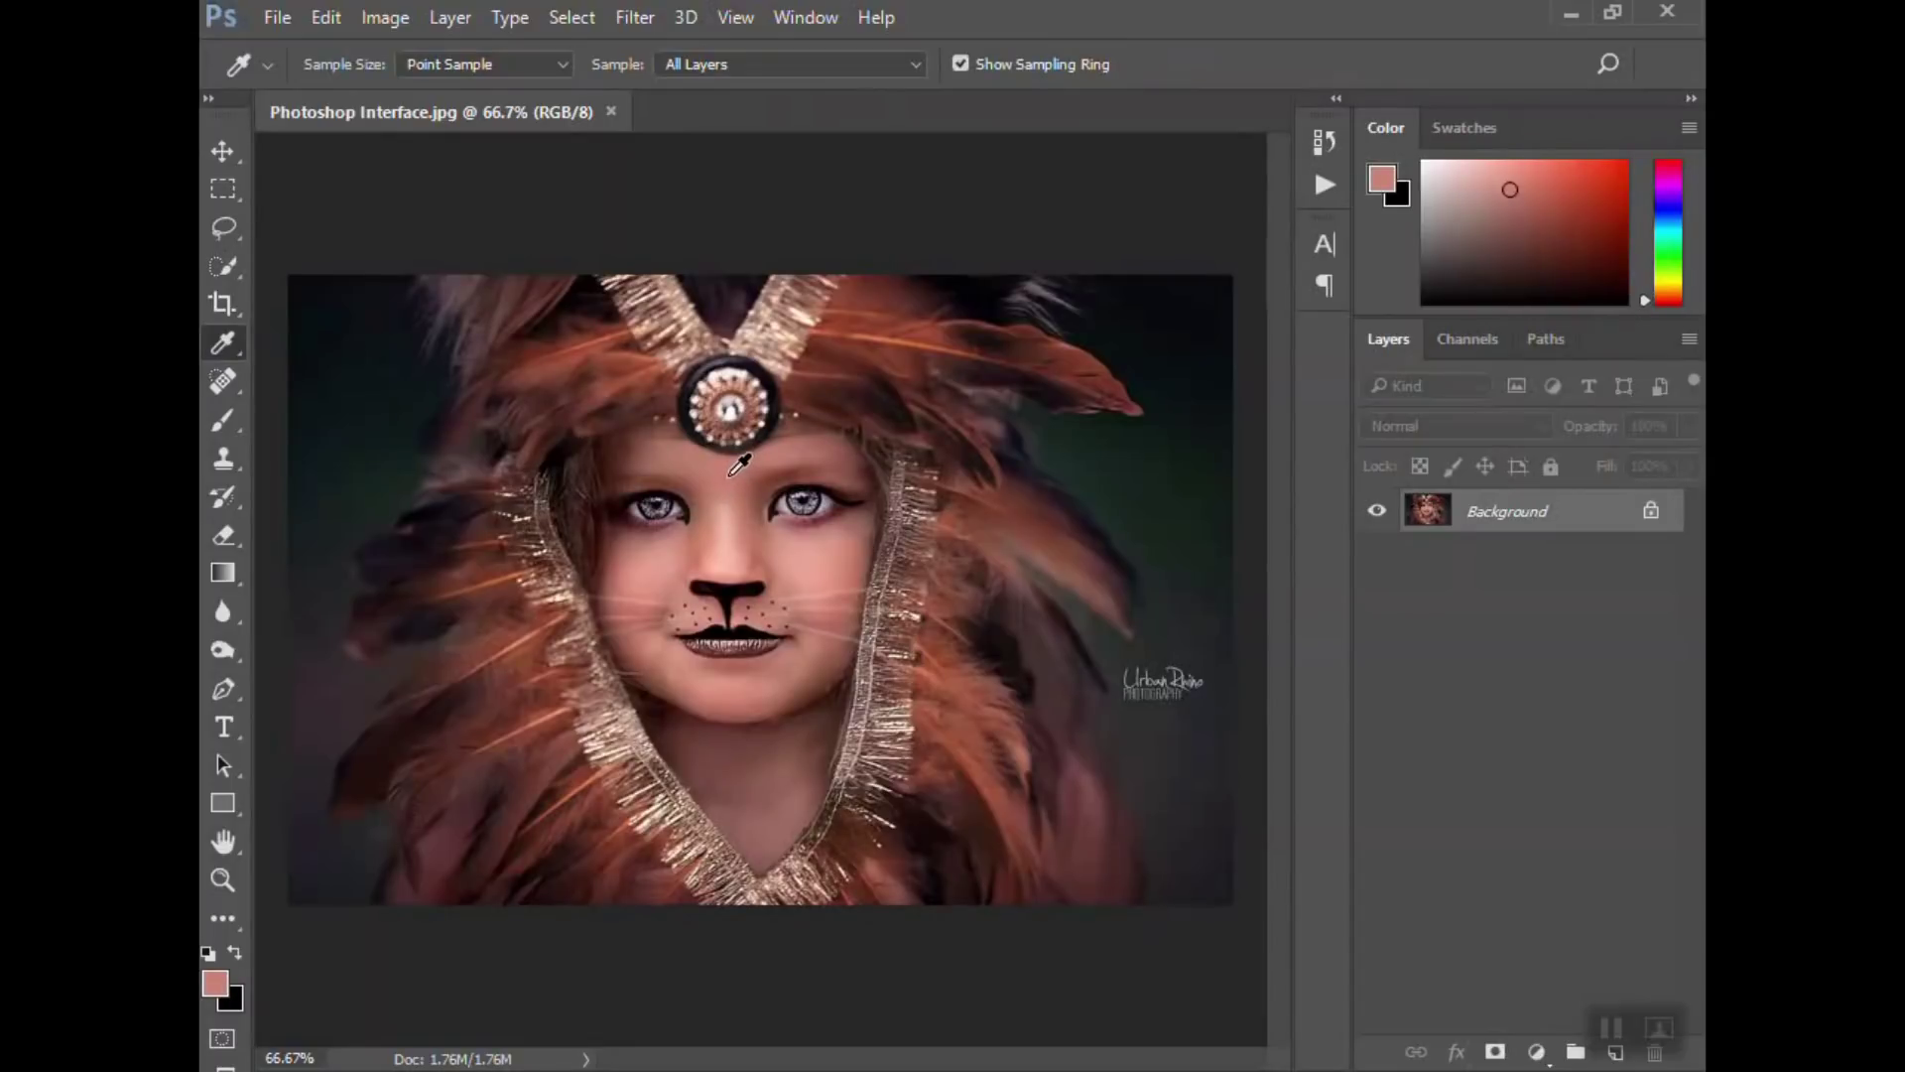
left_click(740, 464)
left_click(1021, 504)
- Try a Spot Healing Brush stroke, undo it, and switch to the Brush tool
left_click(221, 382)
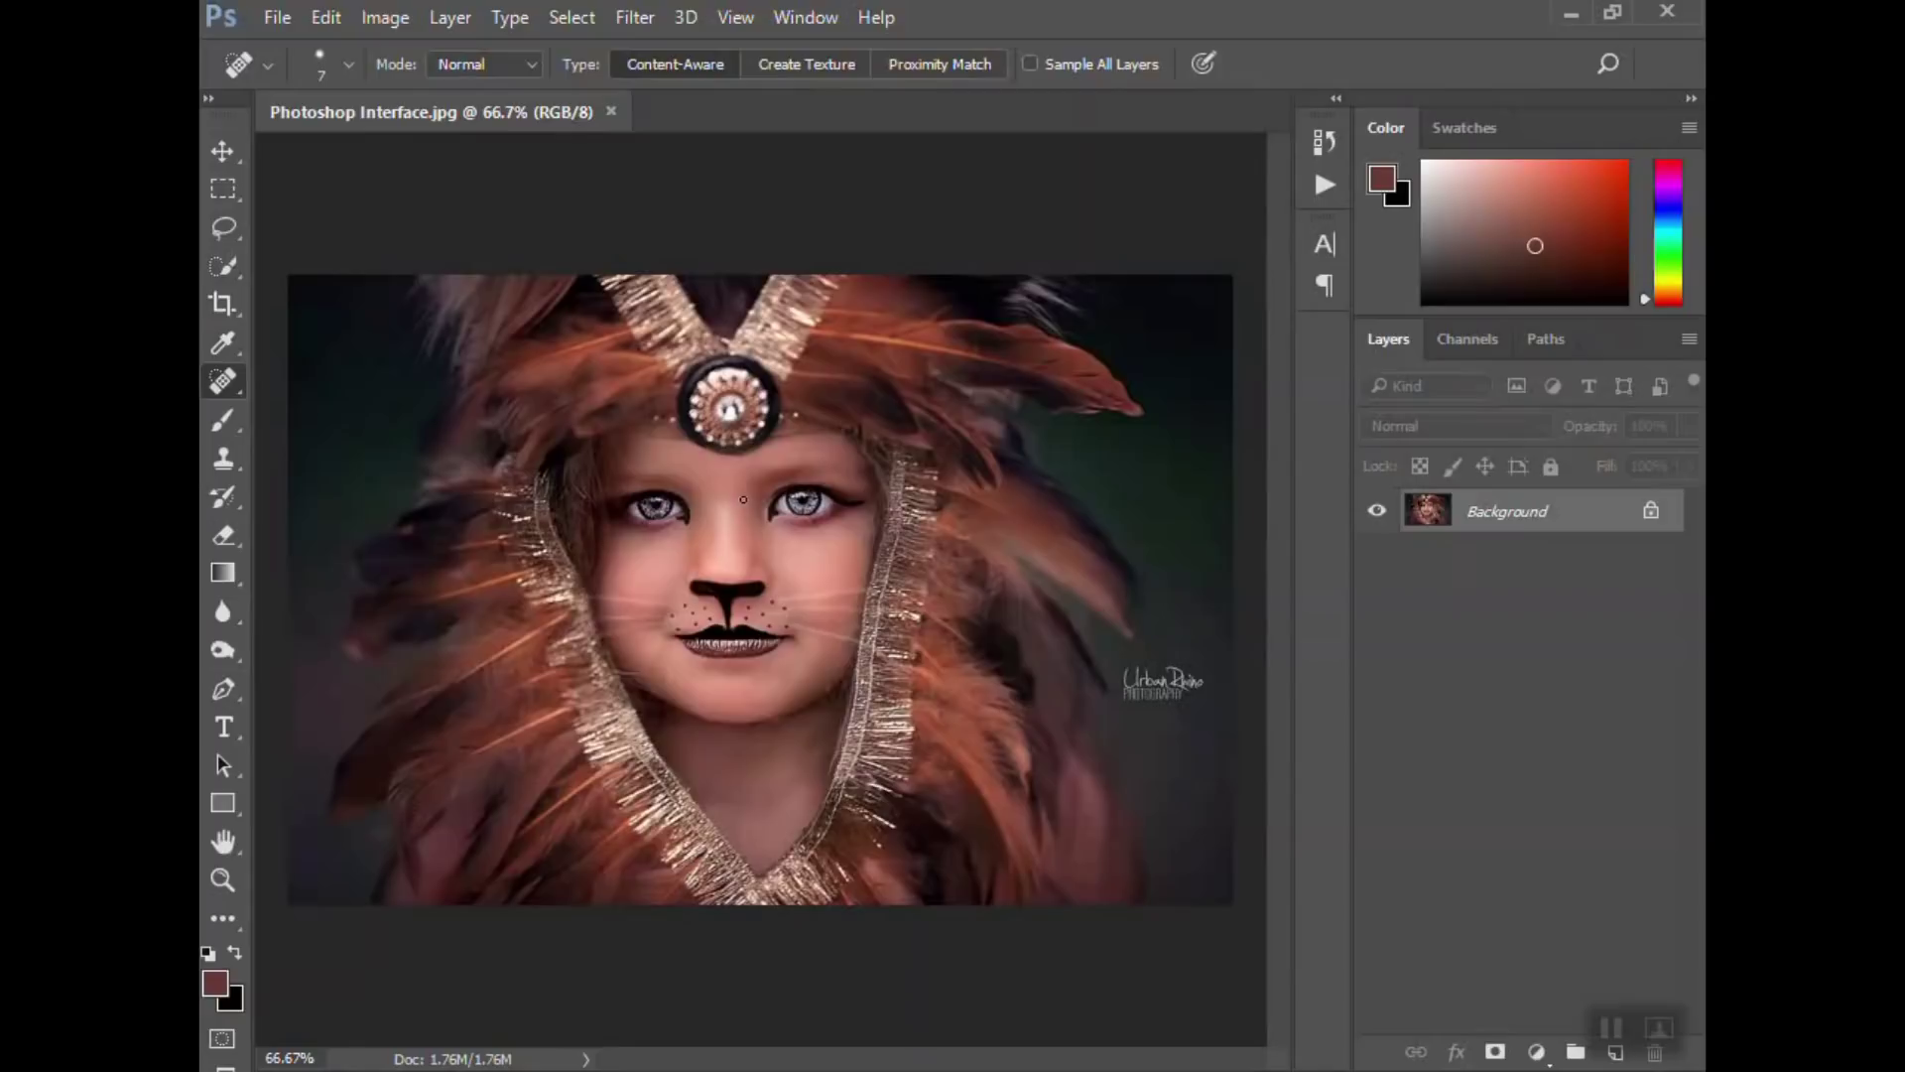
left_click(747, 610)
key("ctrl+z")
left_click(224, 422)
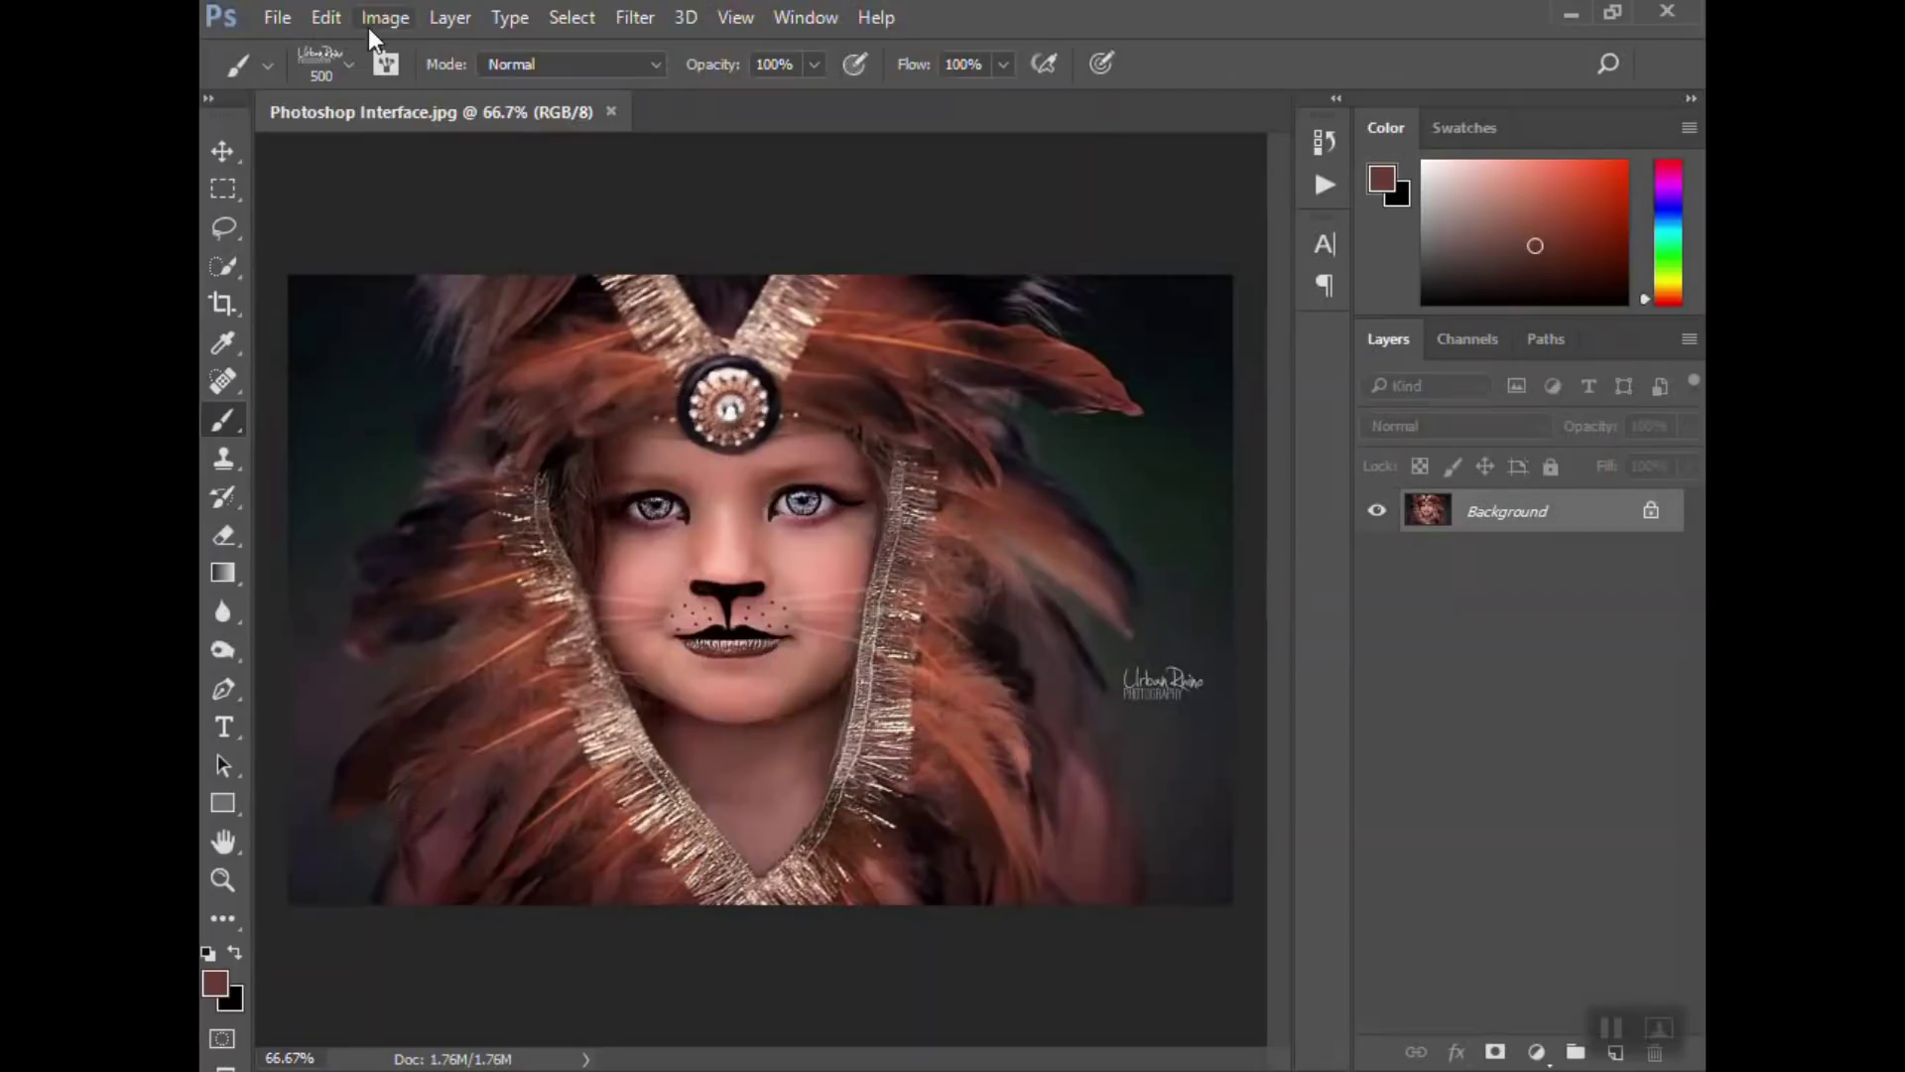
- Paint a test dab with the 900 px soft round brush, undo it, and resize the brush
left_click(349, 61)
left_click(398, 282)
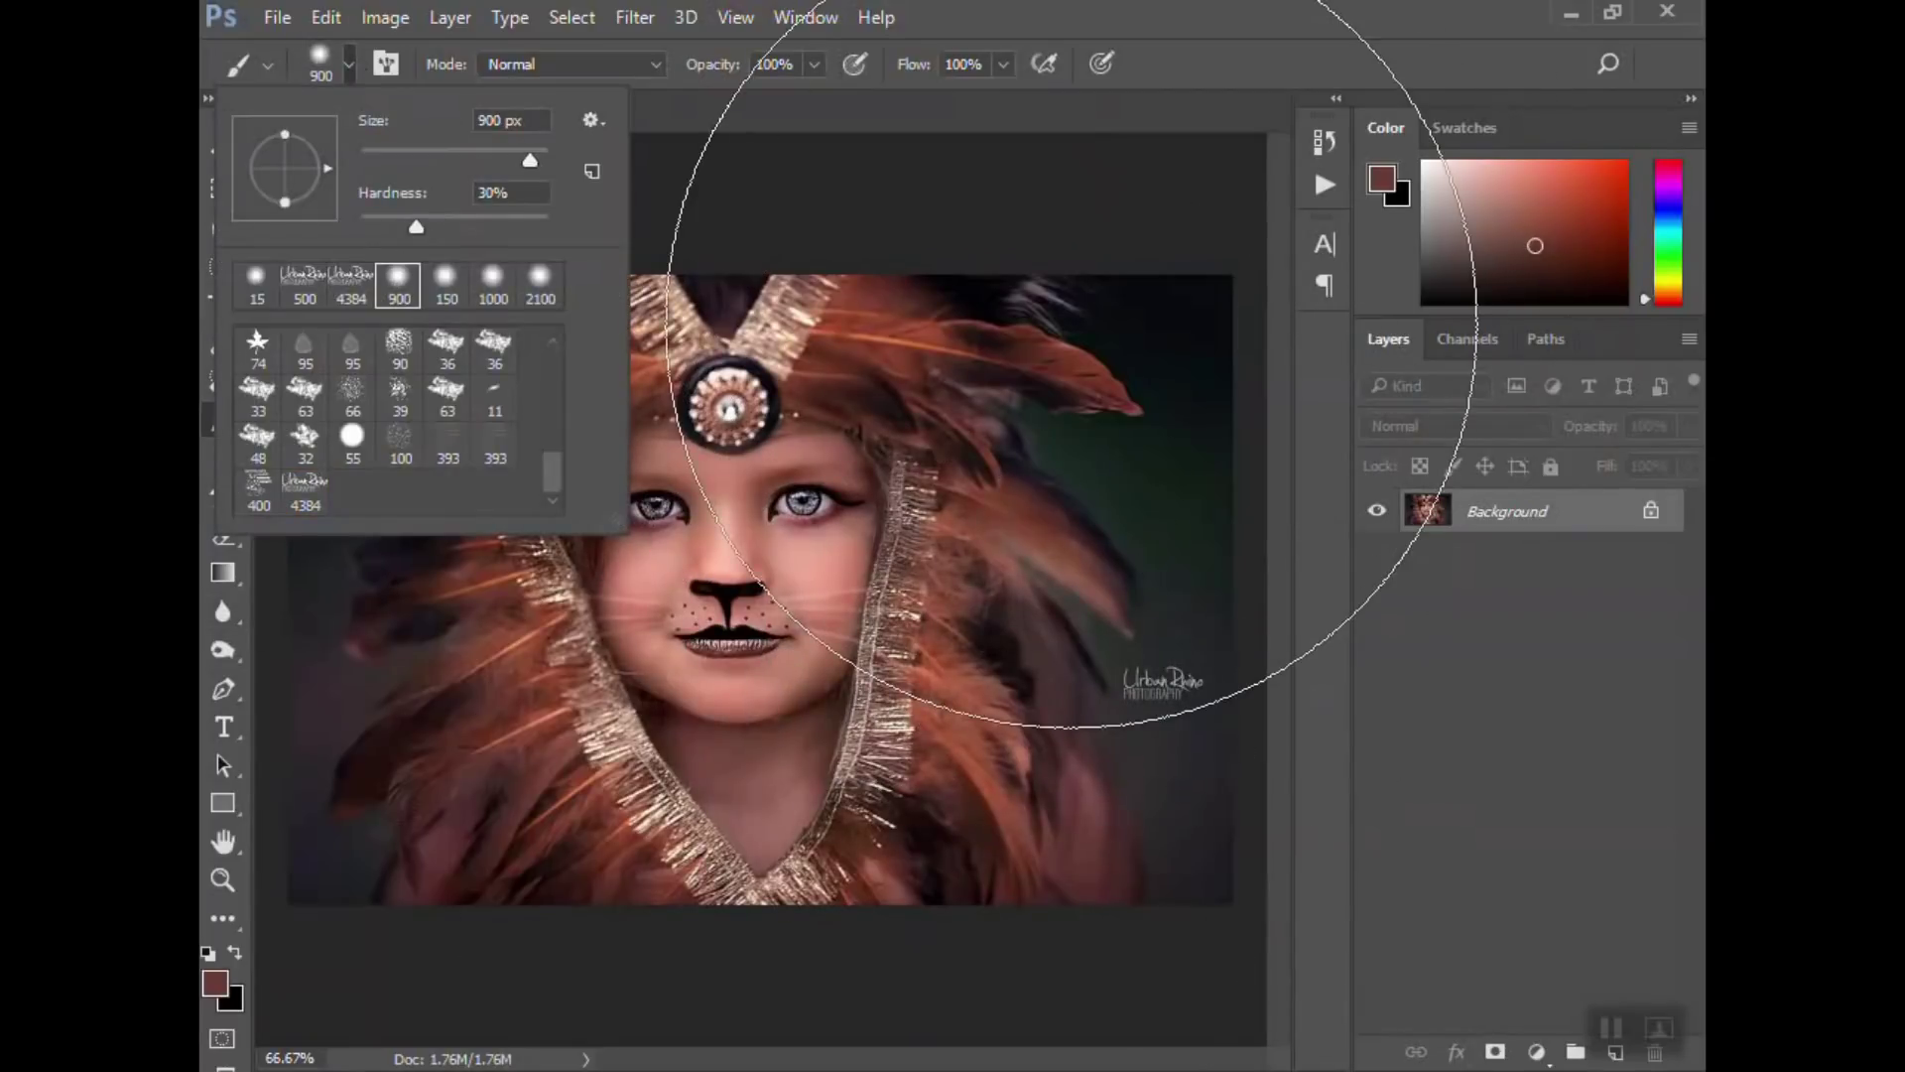
left_click(851, 212)
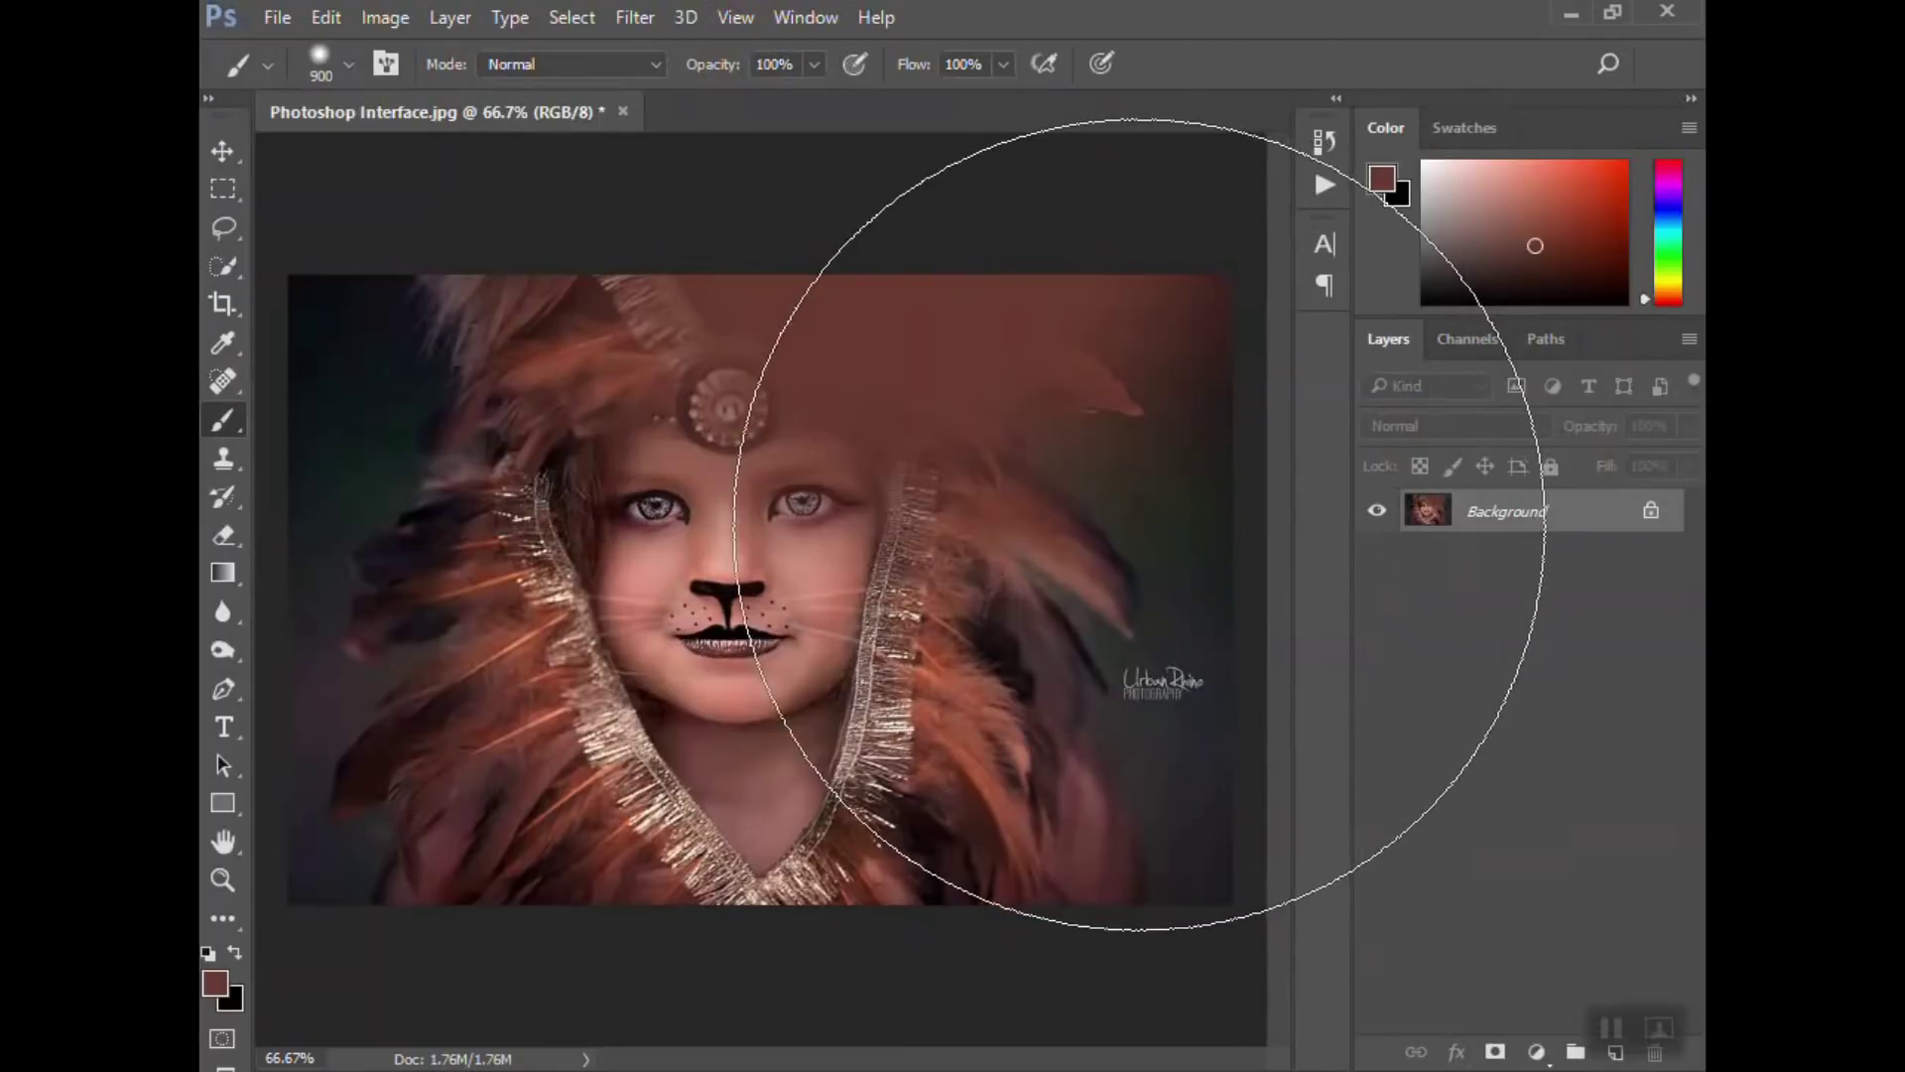
key("ctrl+z")
key("bracketleft")
key("bracketleft")
key("bracketleft")
key("bracketleft")
key("bracketleft")
key("bracketleft")
key("bracketleft")
key("bracketleft")
key("bracketleft")
key("bracketleft")
key("bracketleft")
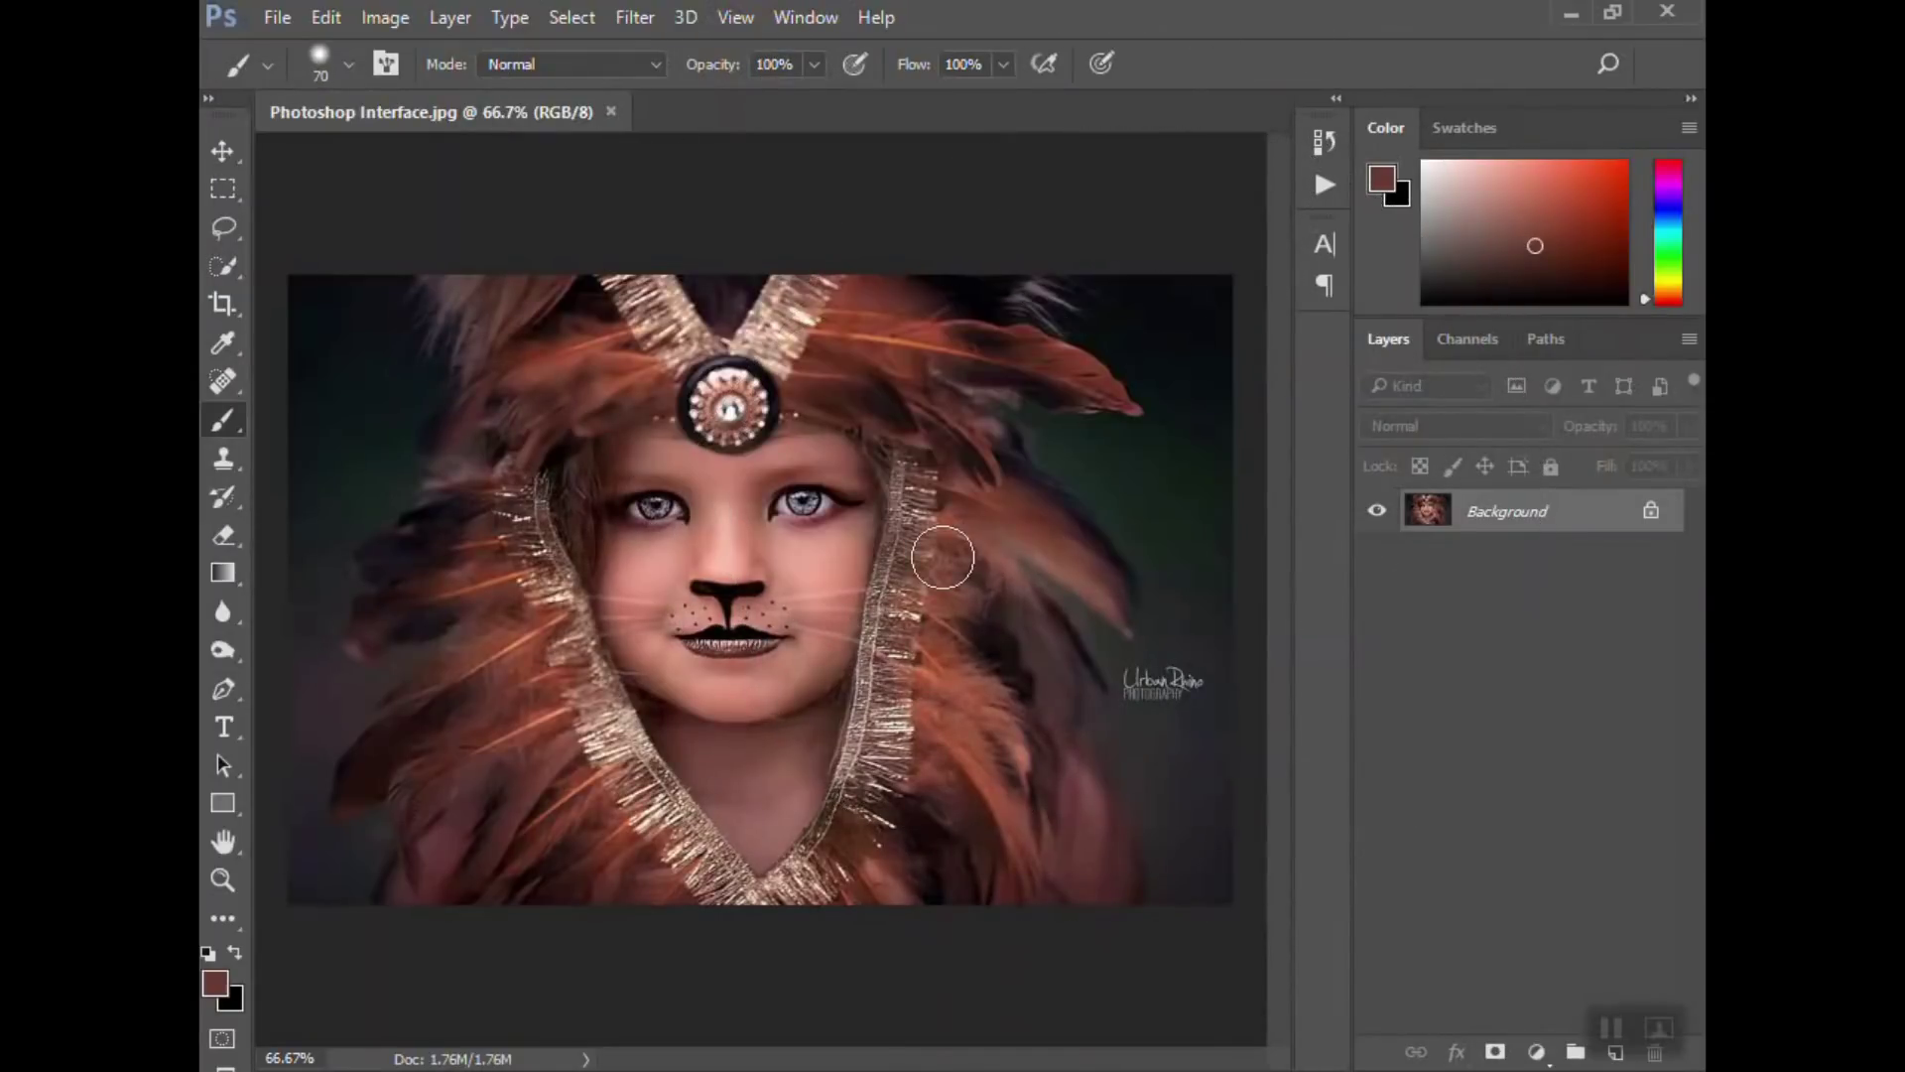
key("bracketright")
key("bracketright")
- Step through Clone Stamp, History Brush and Eraser to the Gradient tool flyout
left_click(218, 457)
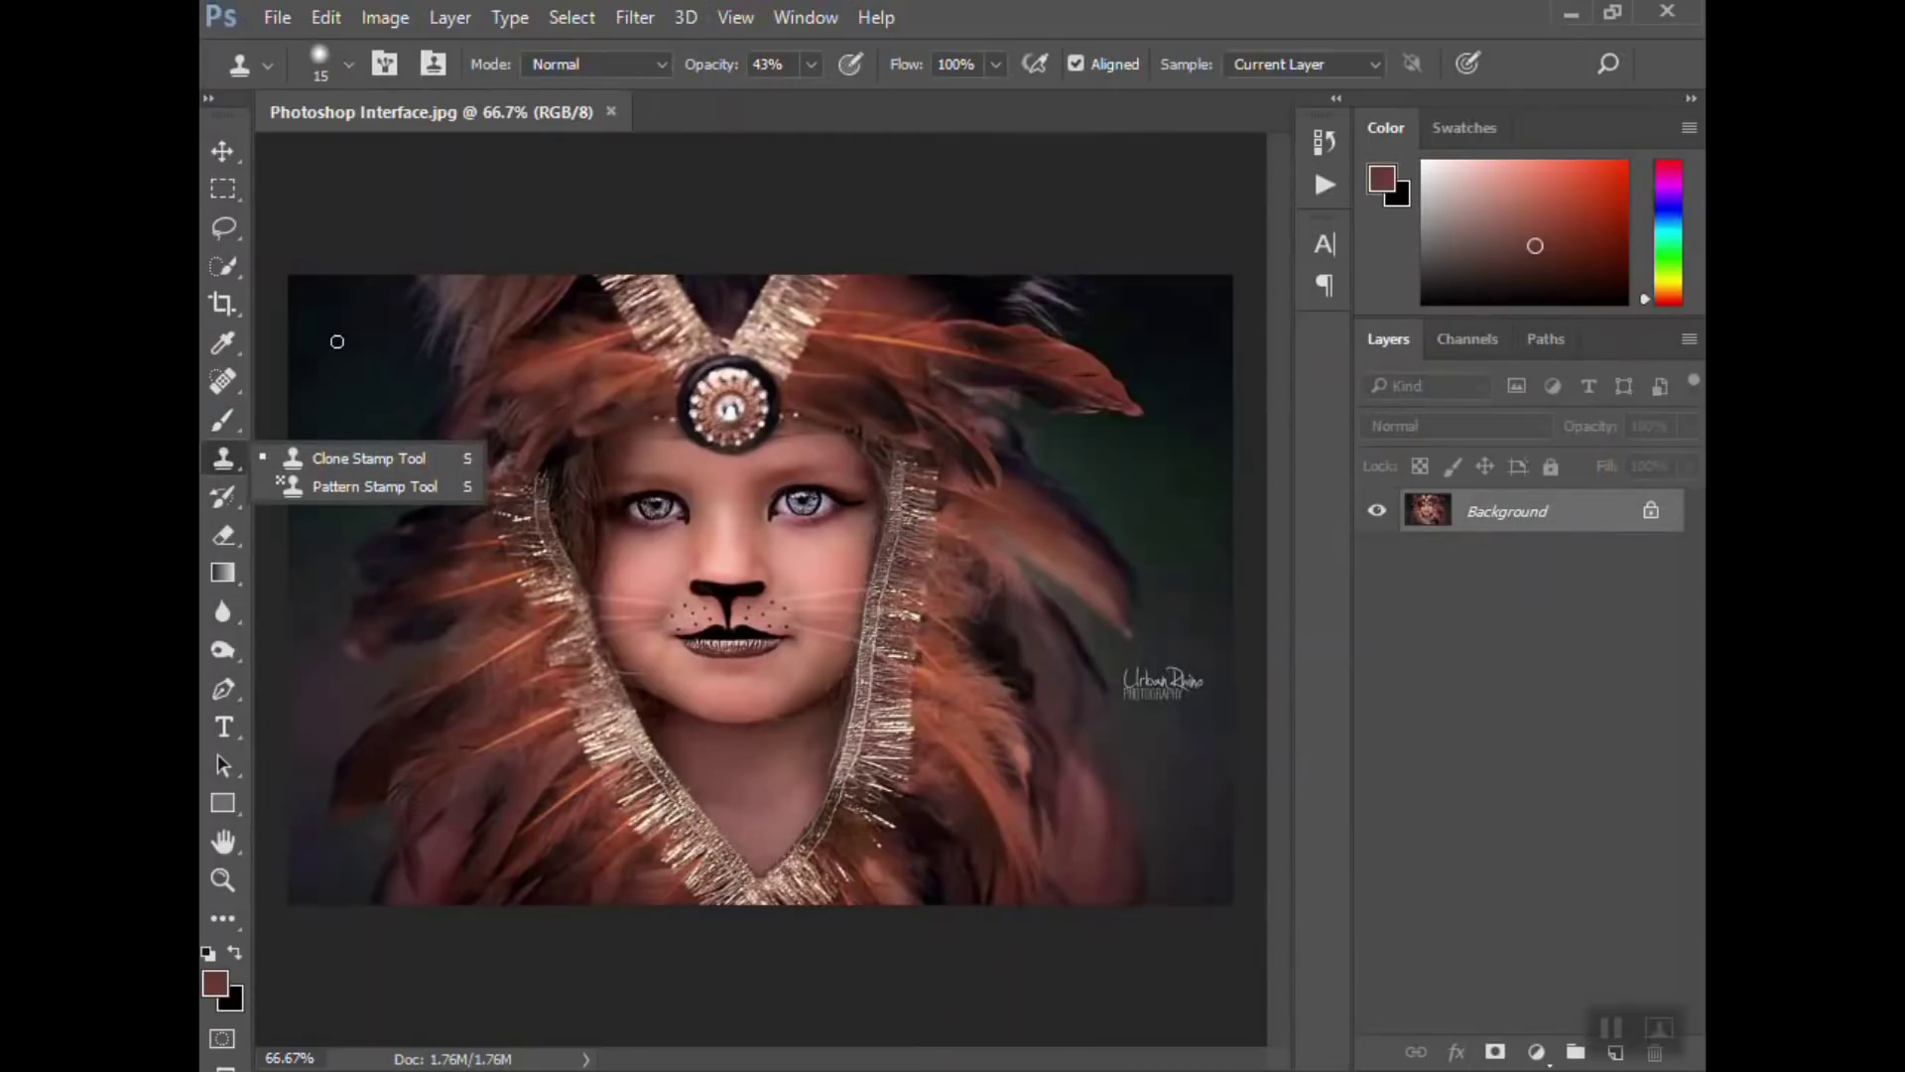
left_click(223, 493)
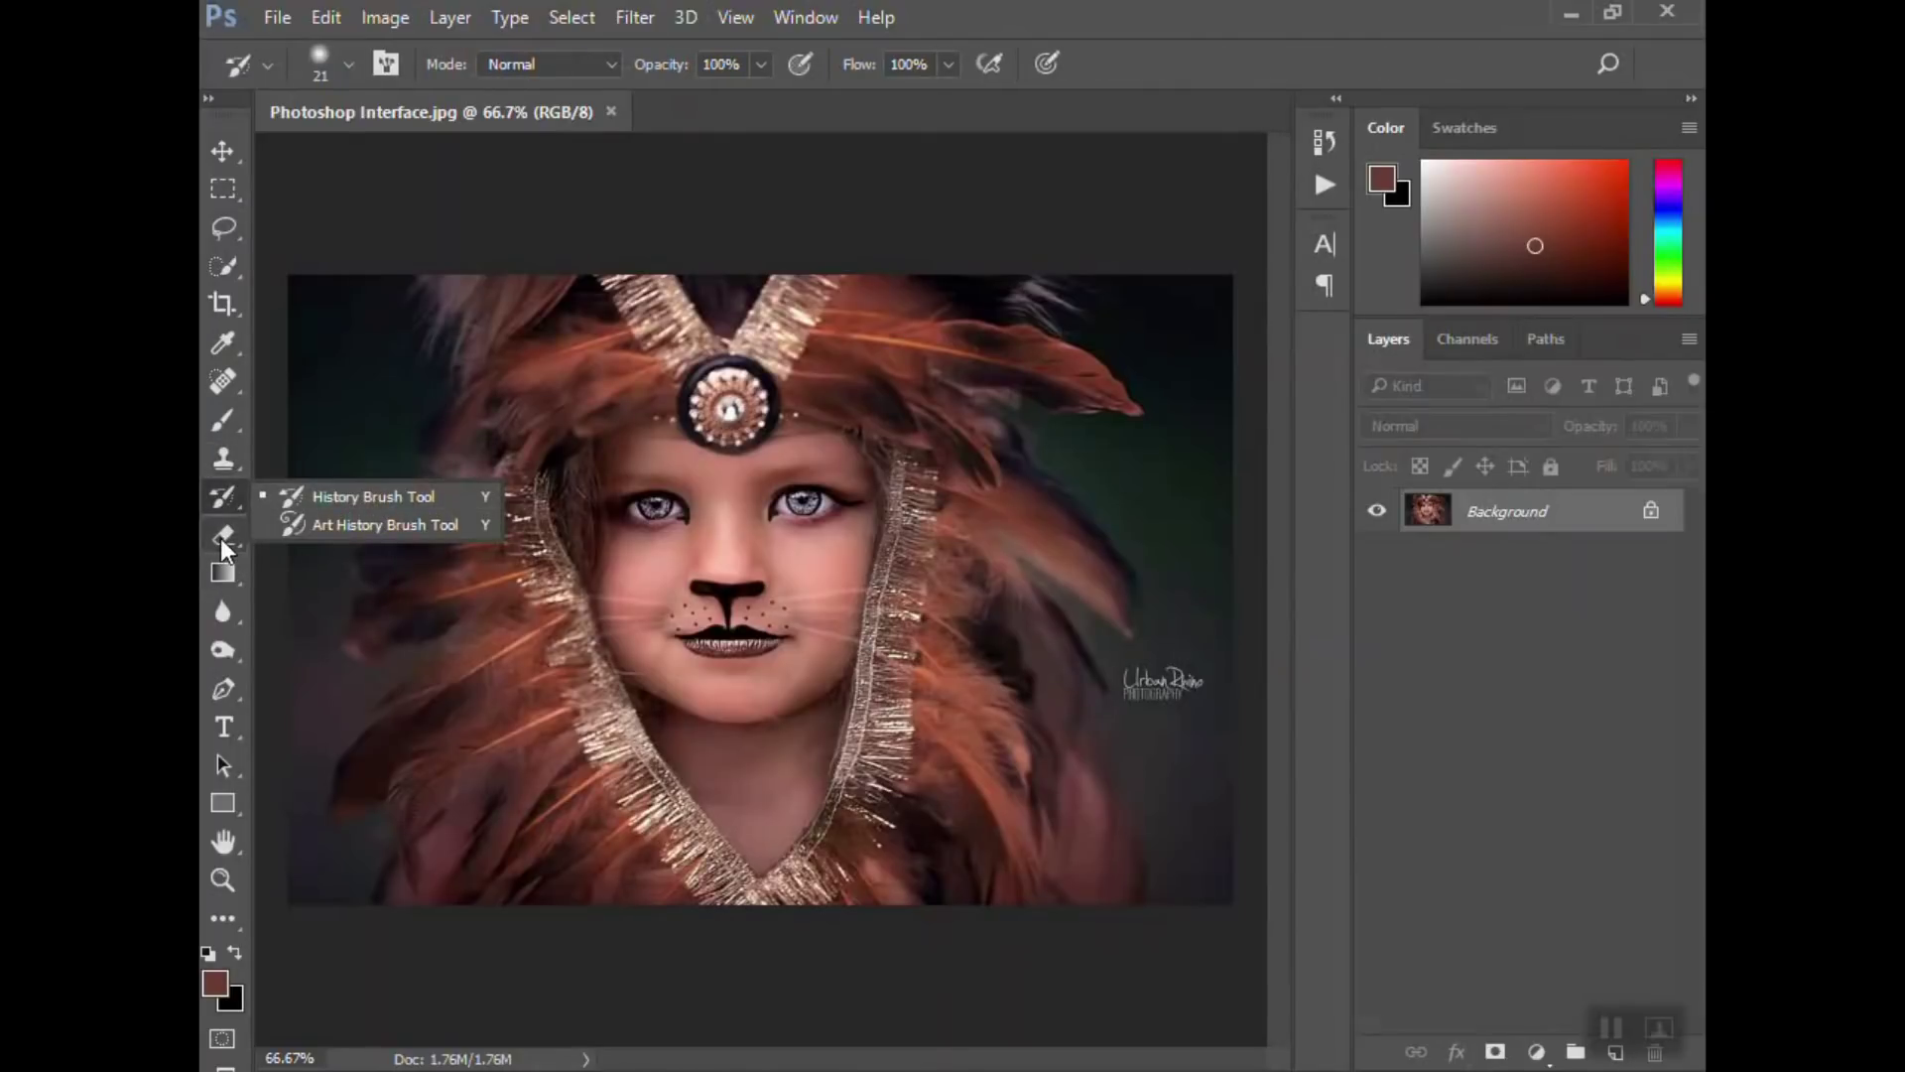
left_click(221, 538)
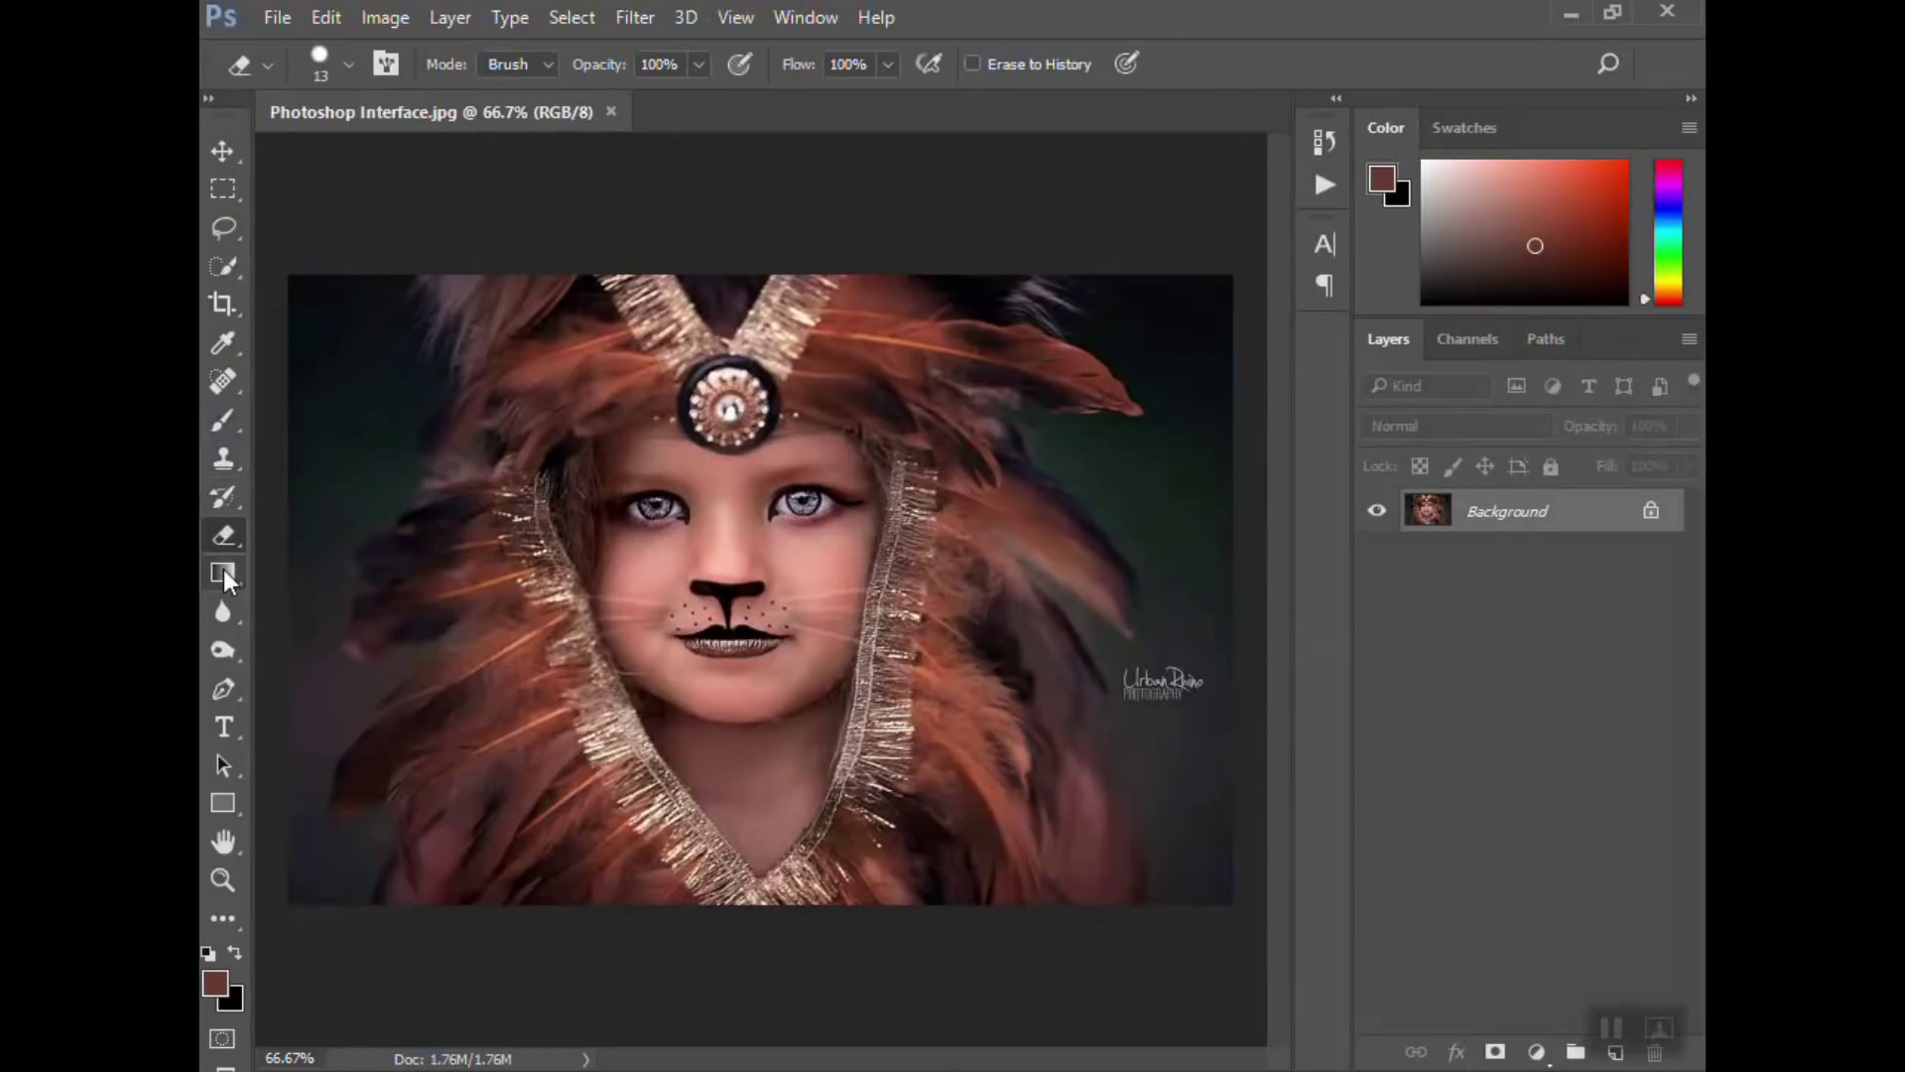
left_click(227, 575)
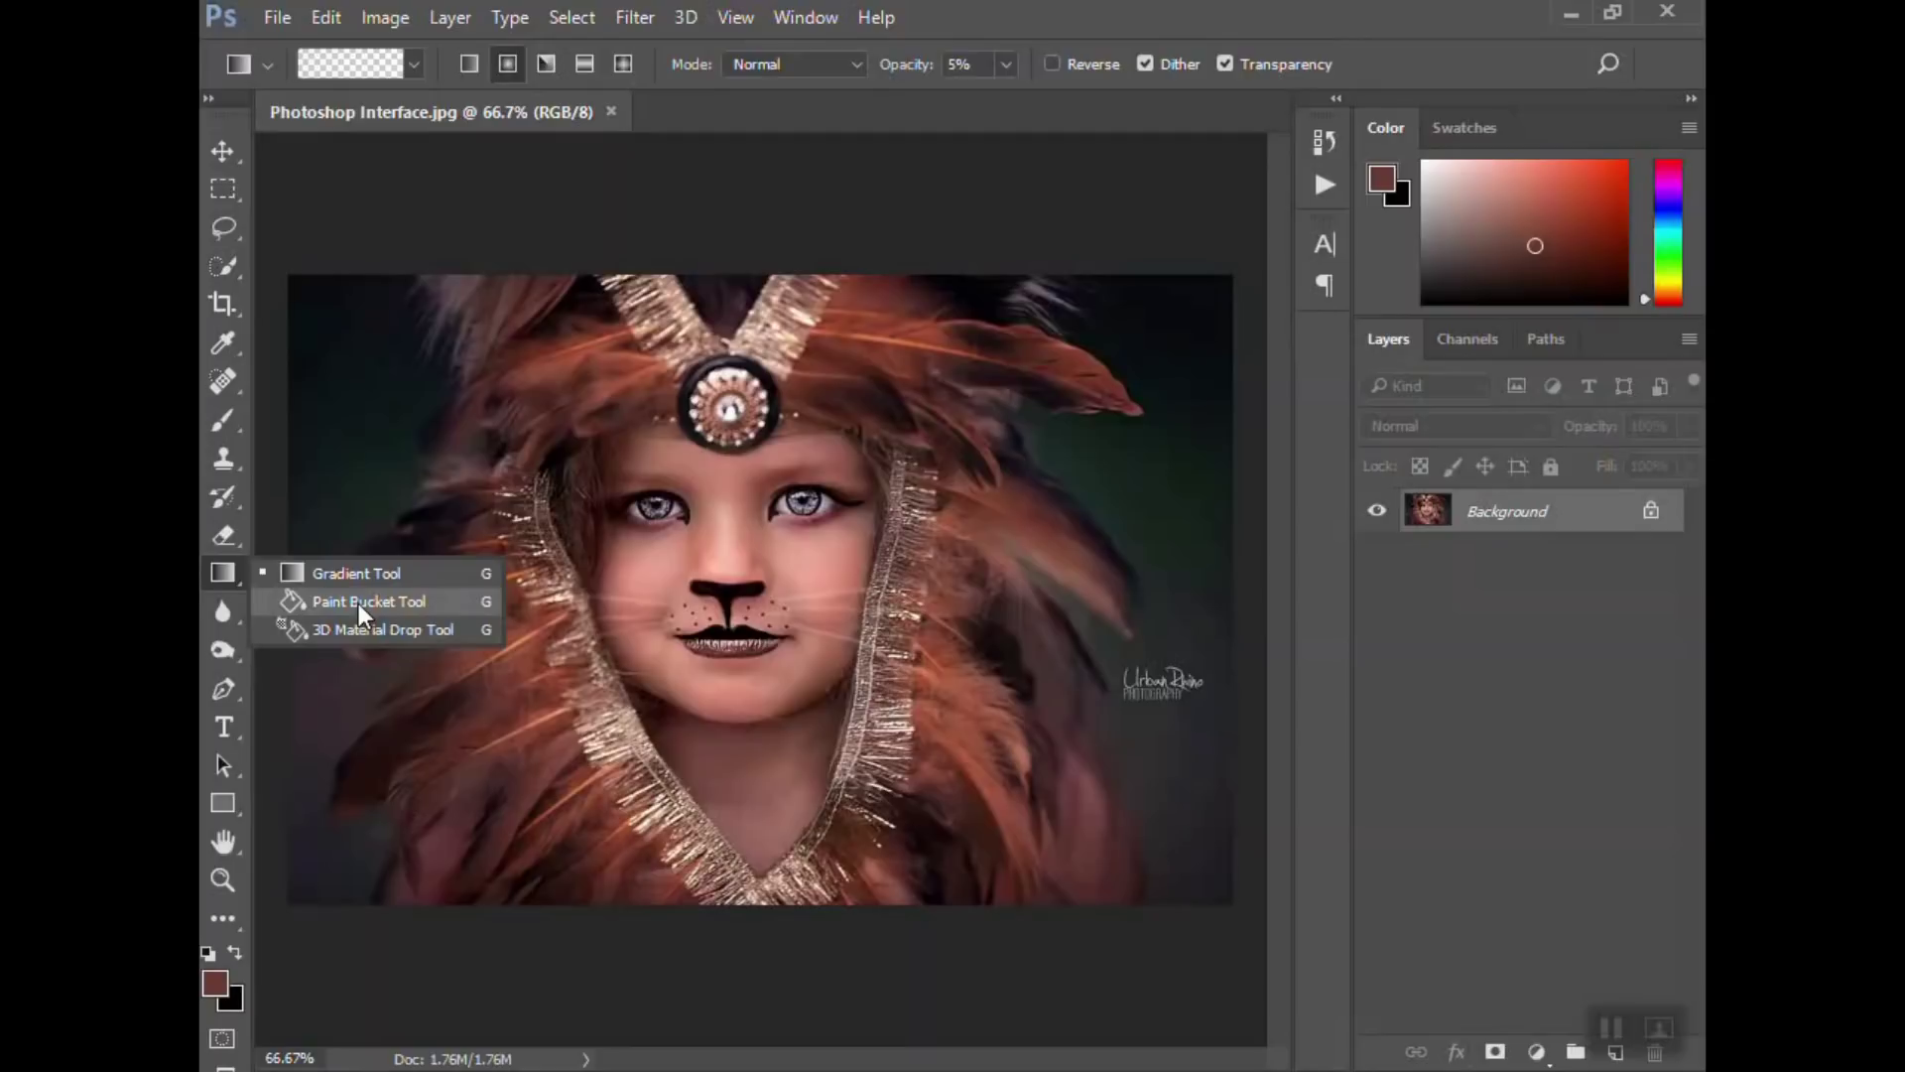
- Step through the Blur, Burn, Pen, Type and Path Selection tools, ending on the Rectangle shape options
left_click(233, 607)
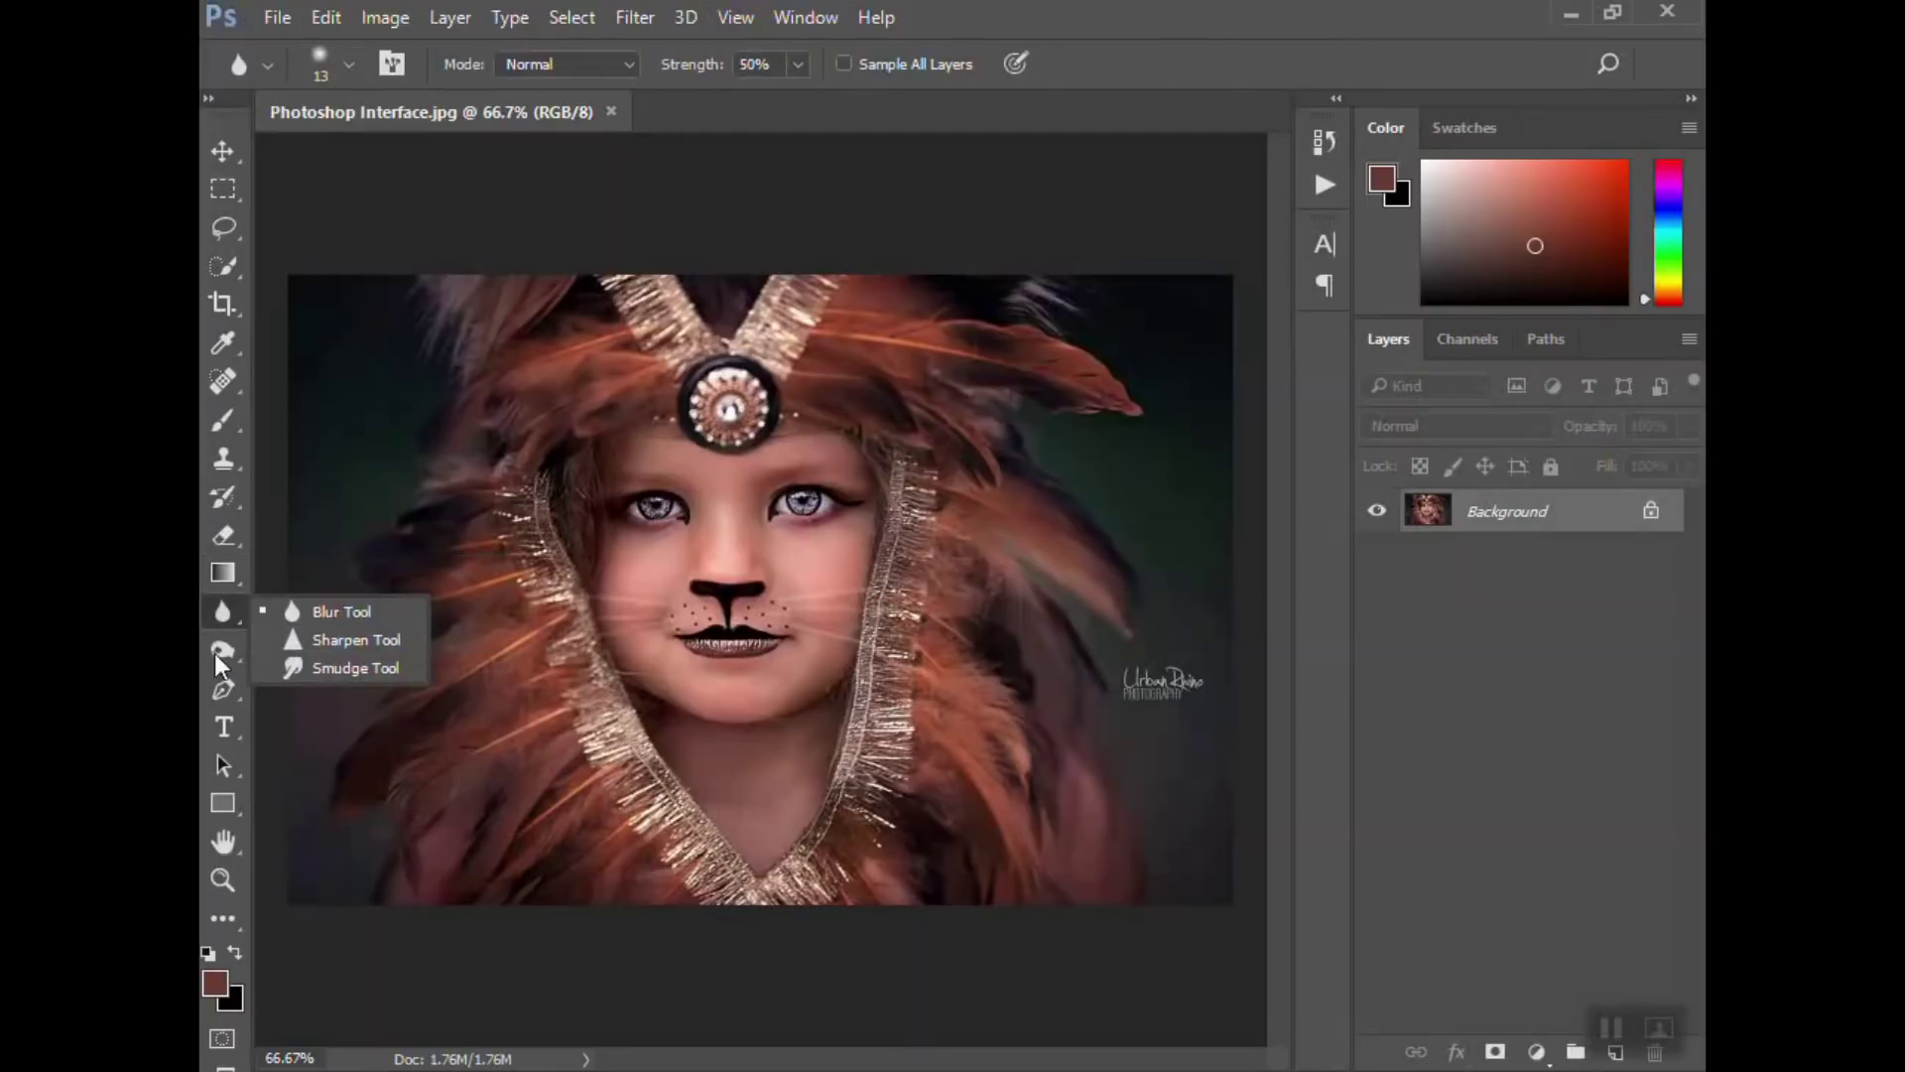
left_click(216, 652)
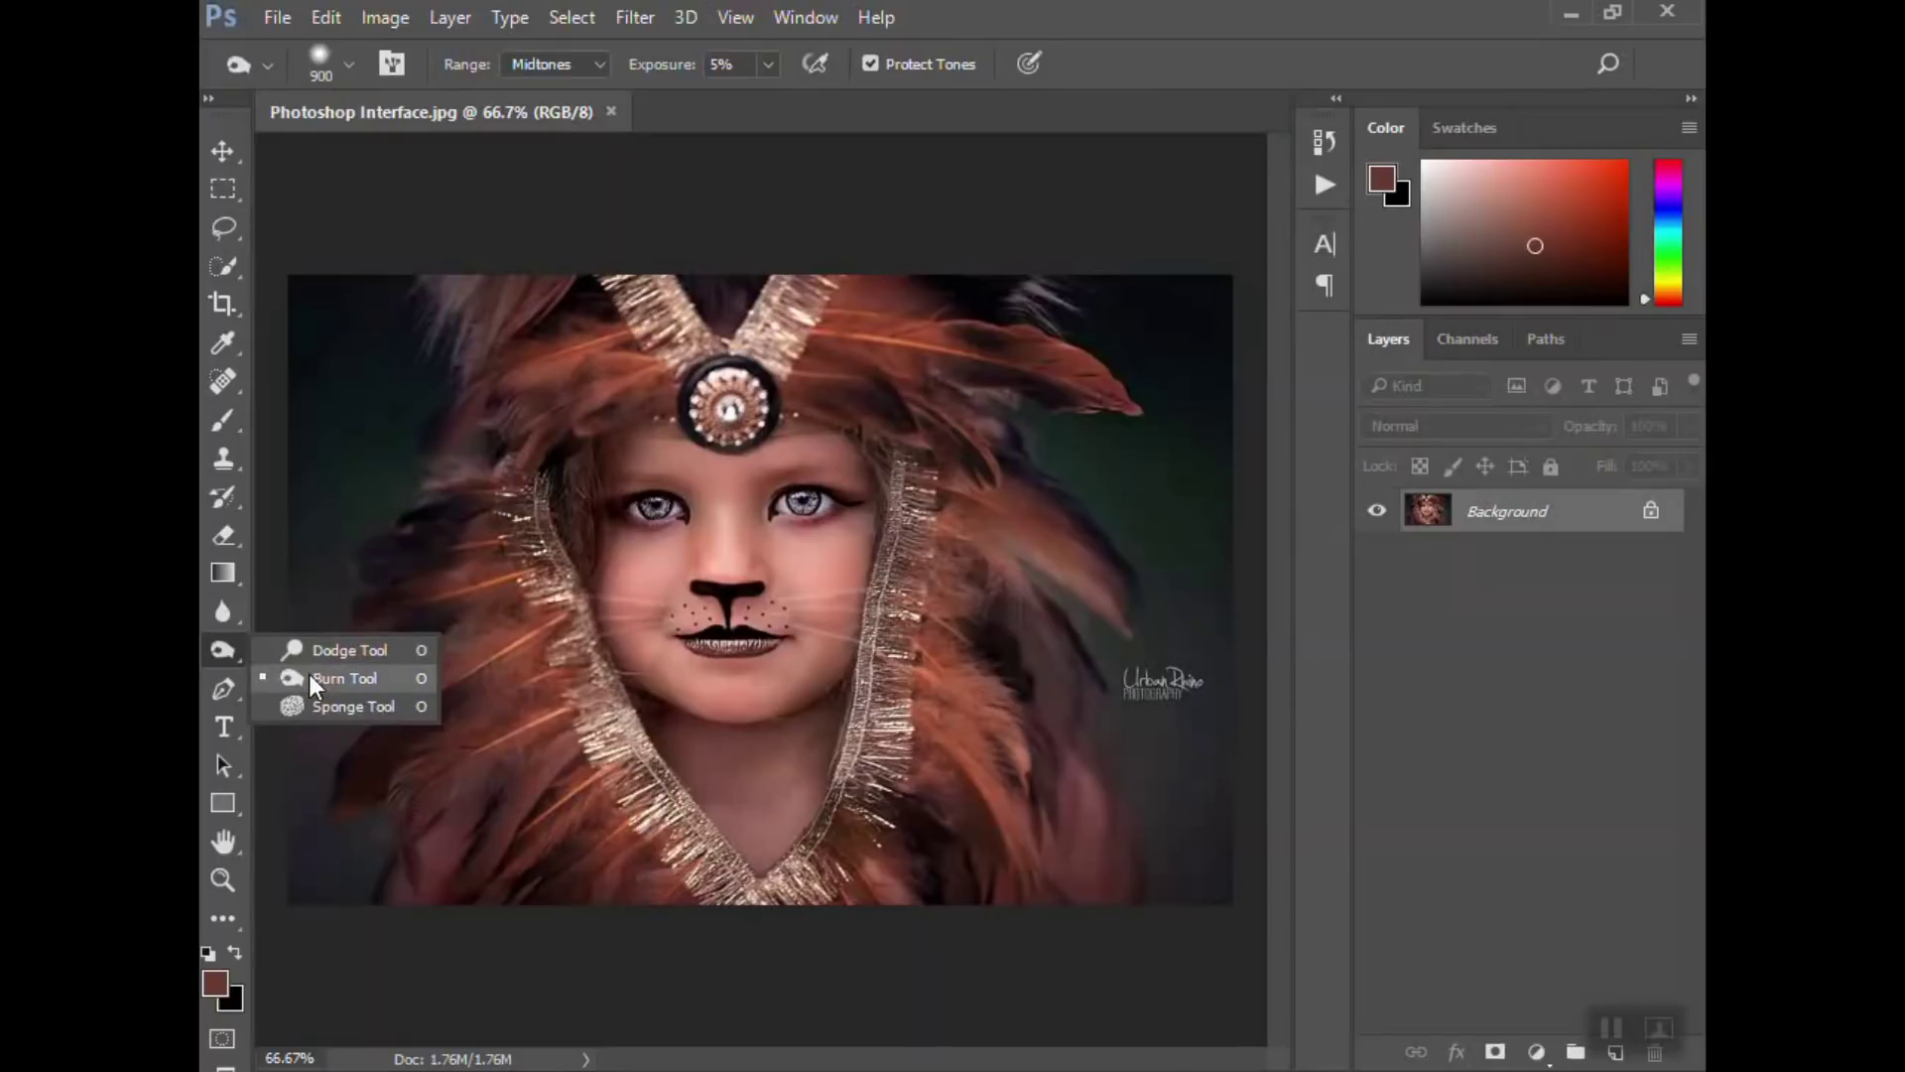
left_click(224, 684)
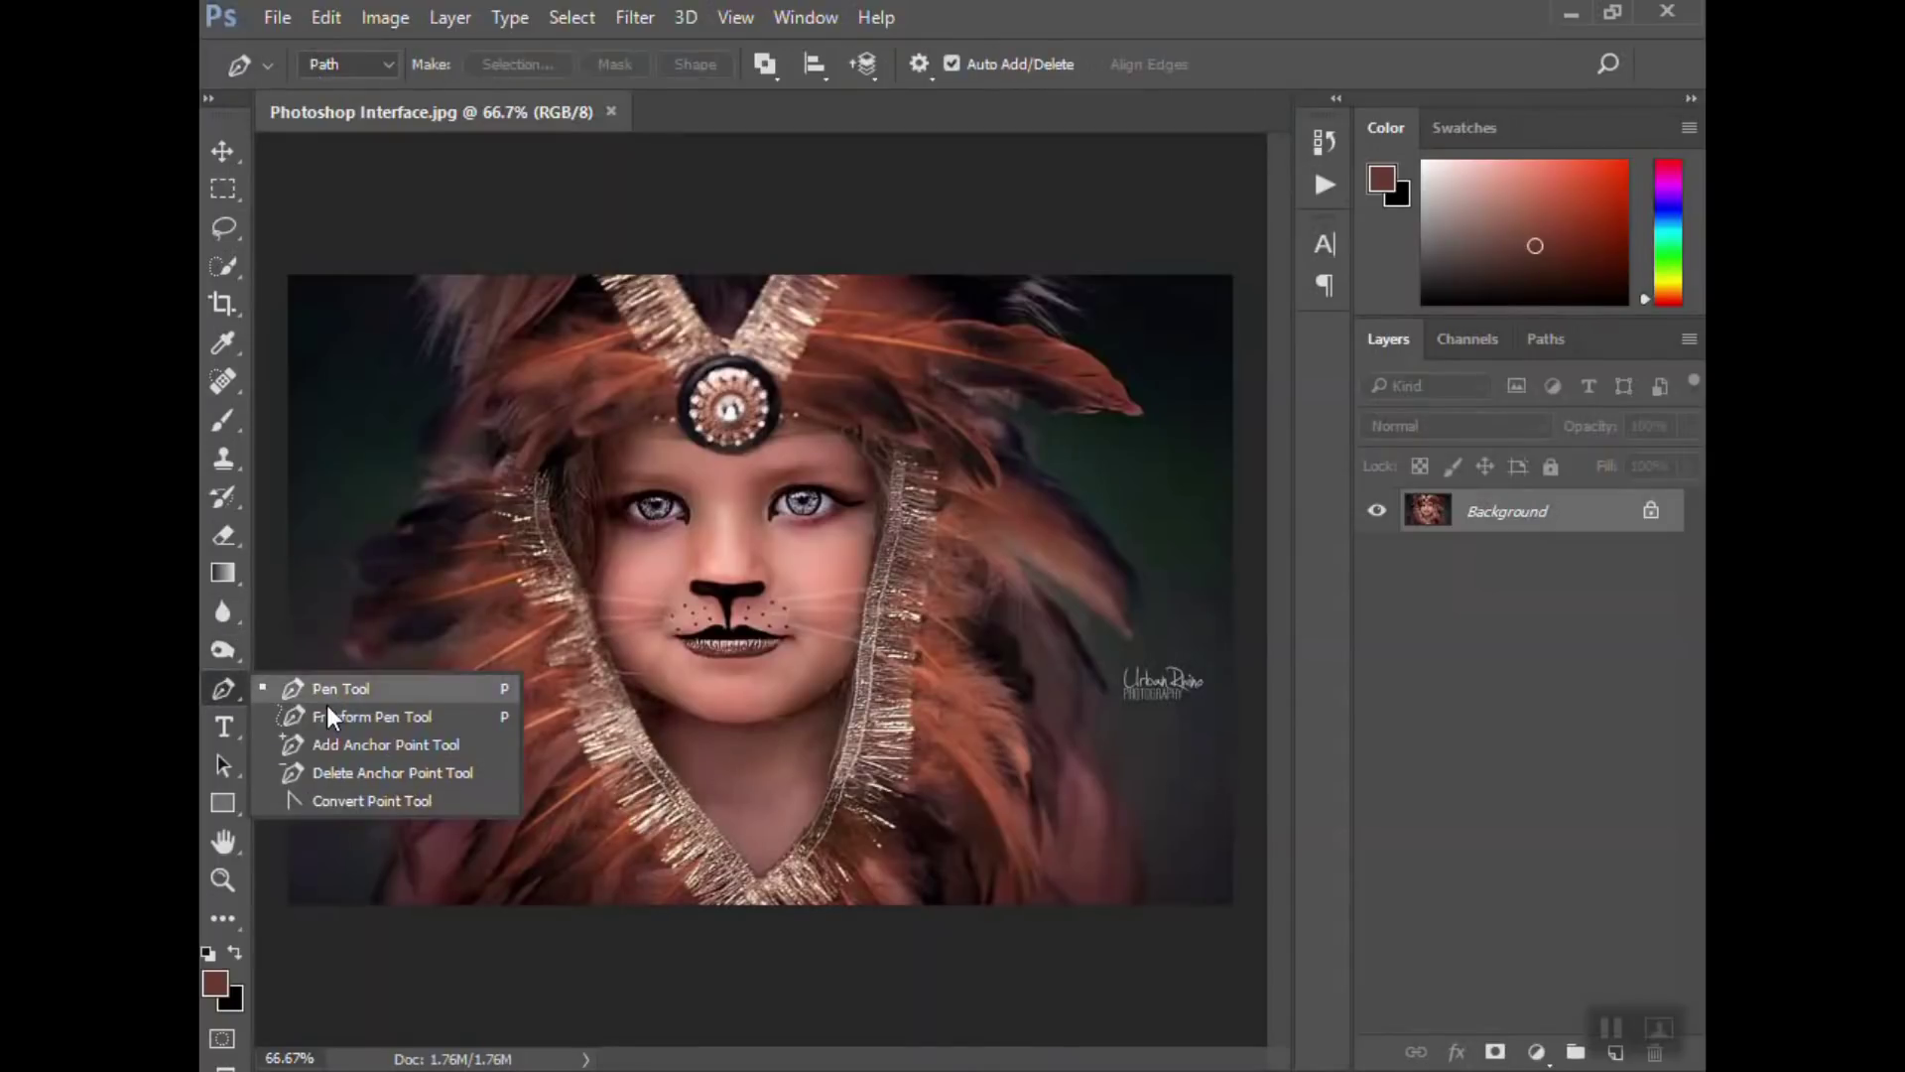
left_click(216, 728)
left_click(230, 772)
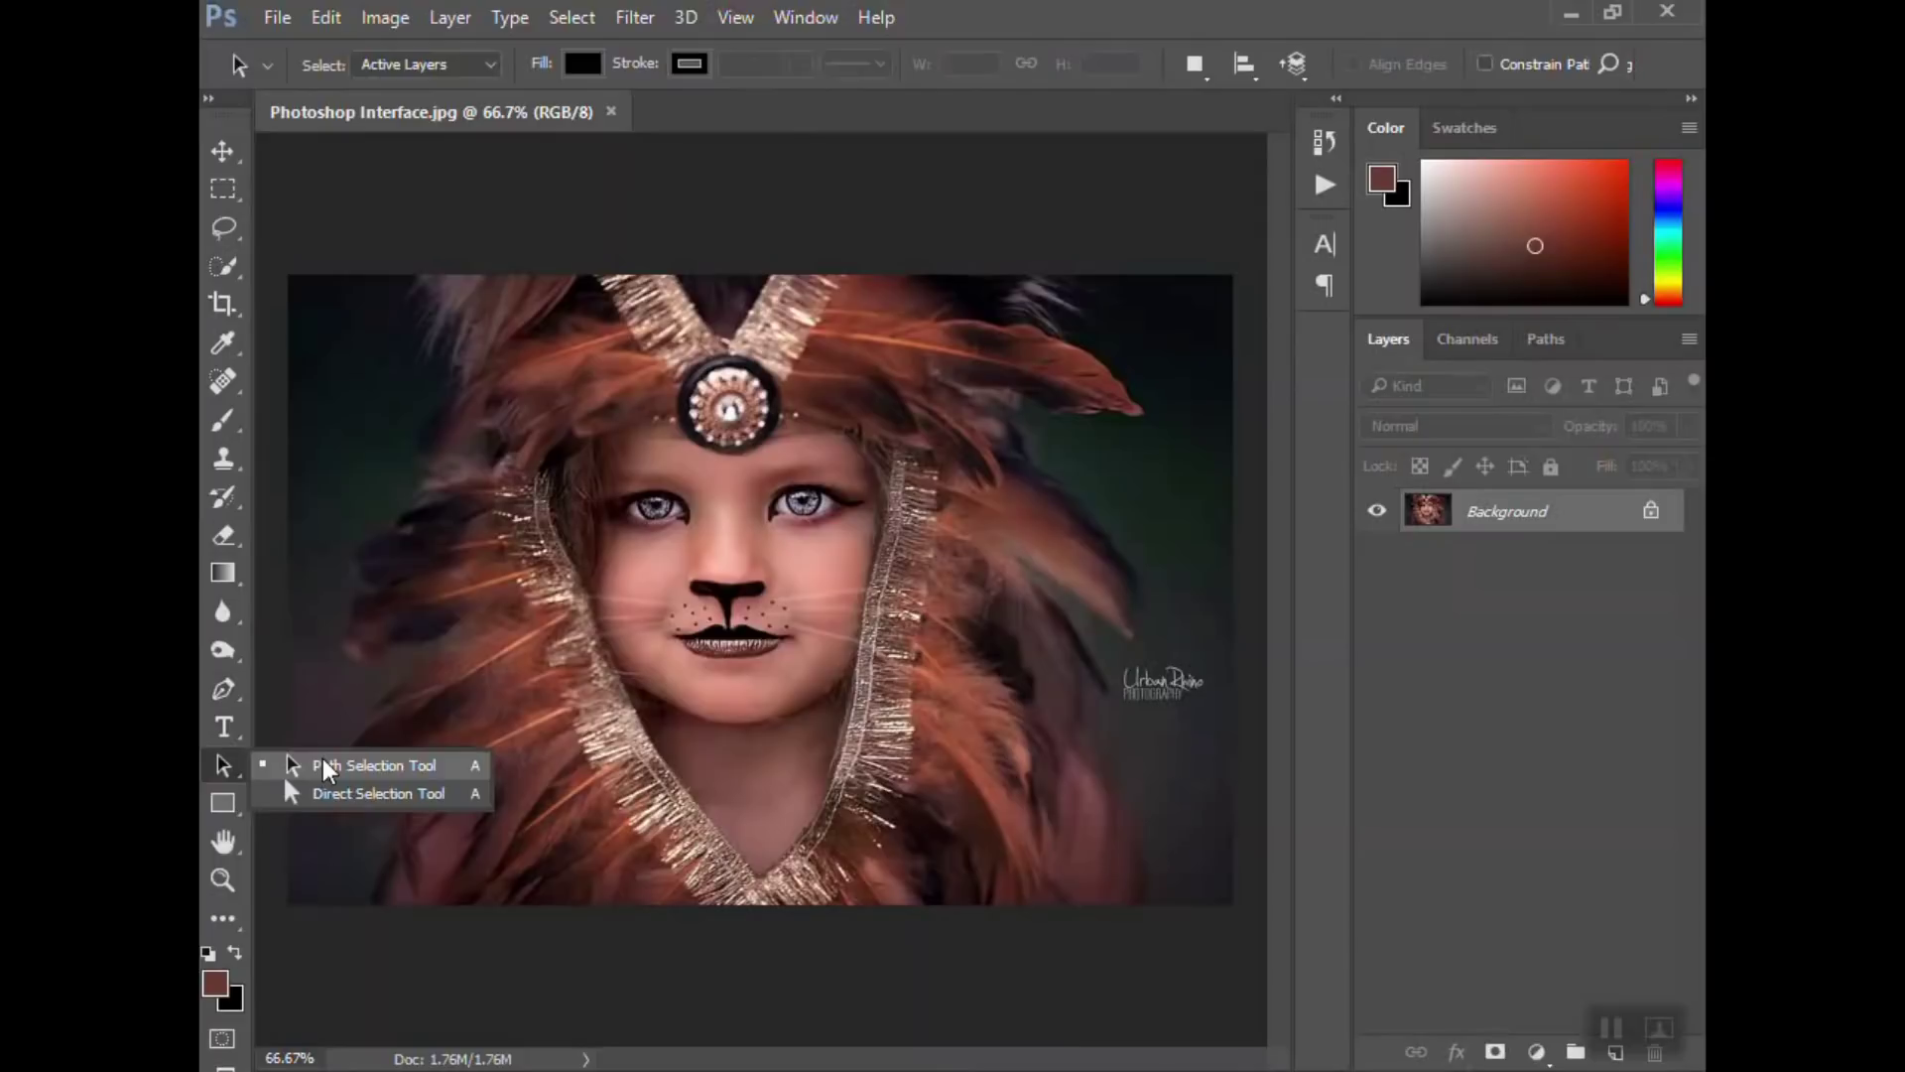
left_click(222, 809)
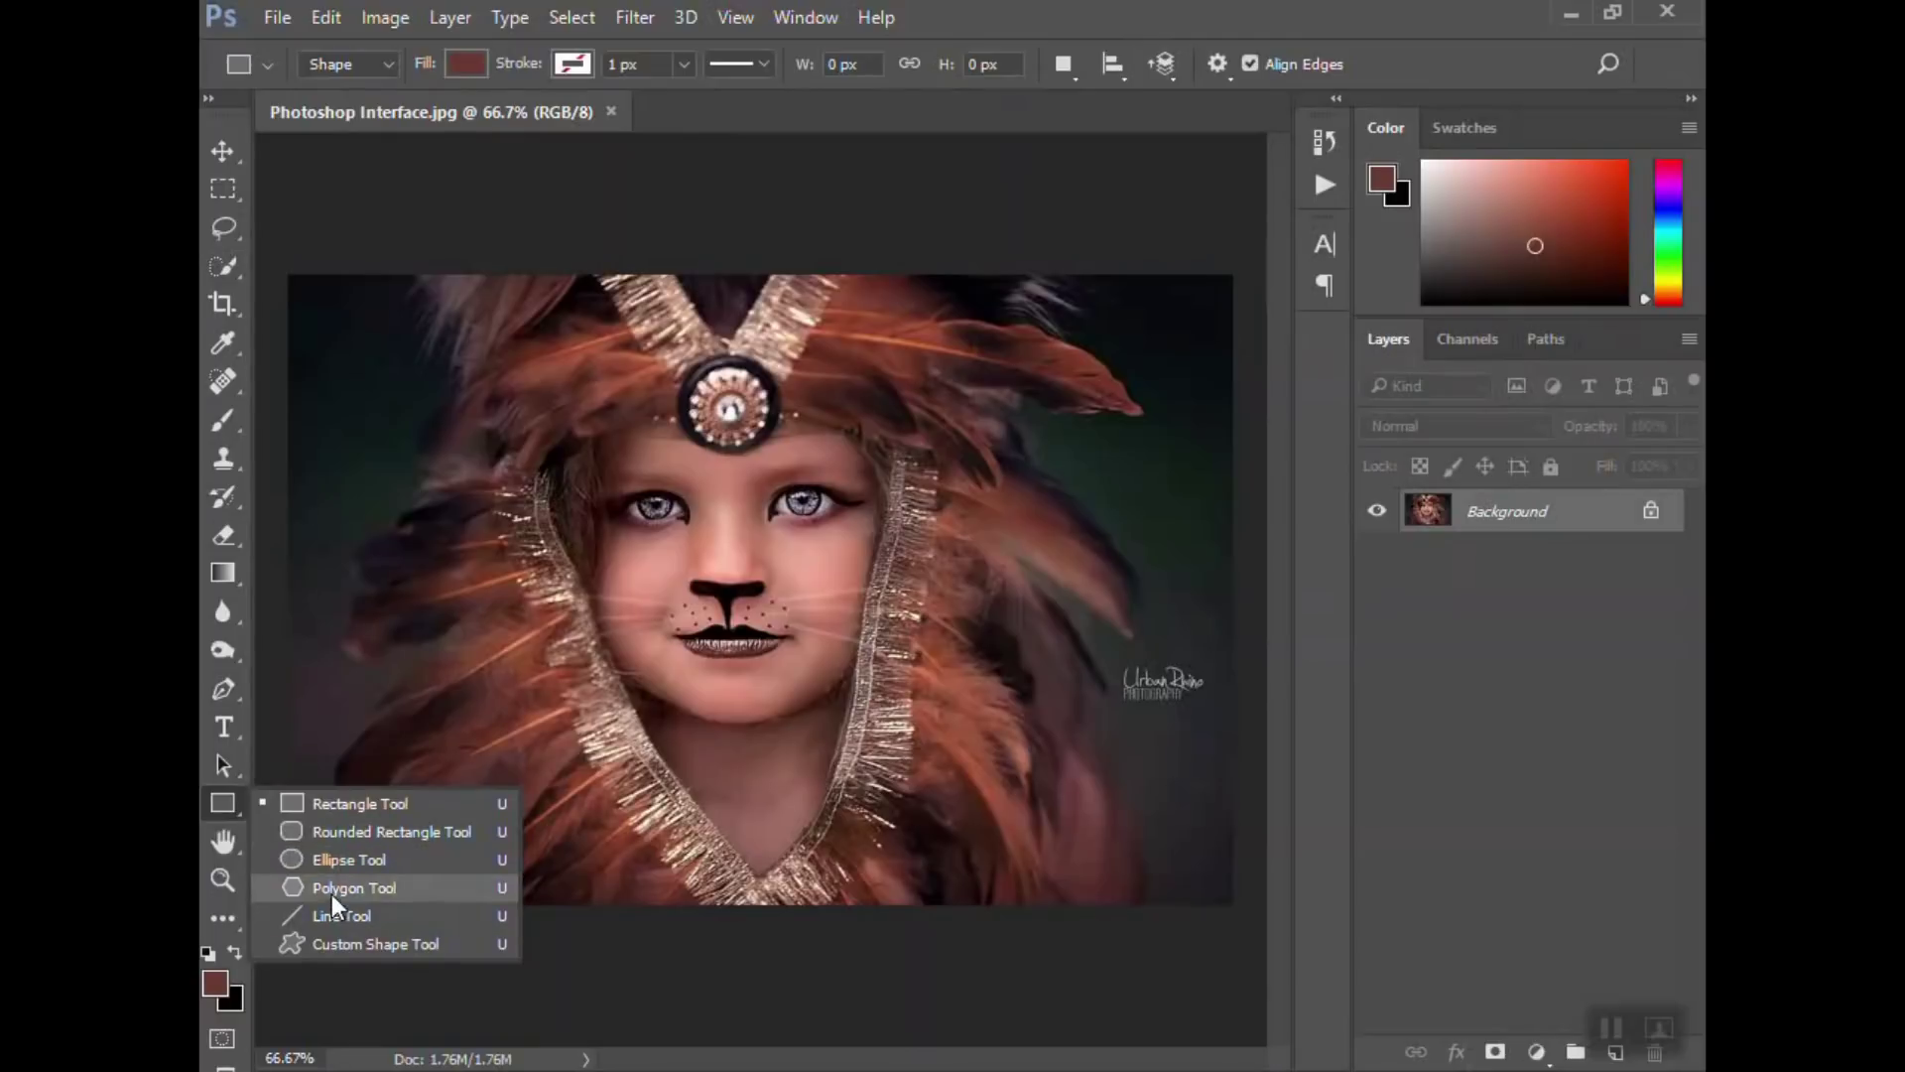
- Try the Hand and Zoom tools, then return to the Rectangular Marquee
left_click(230, 848)
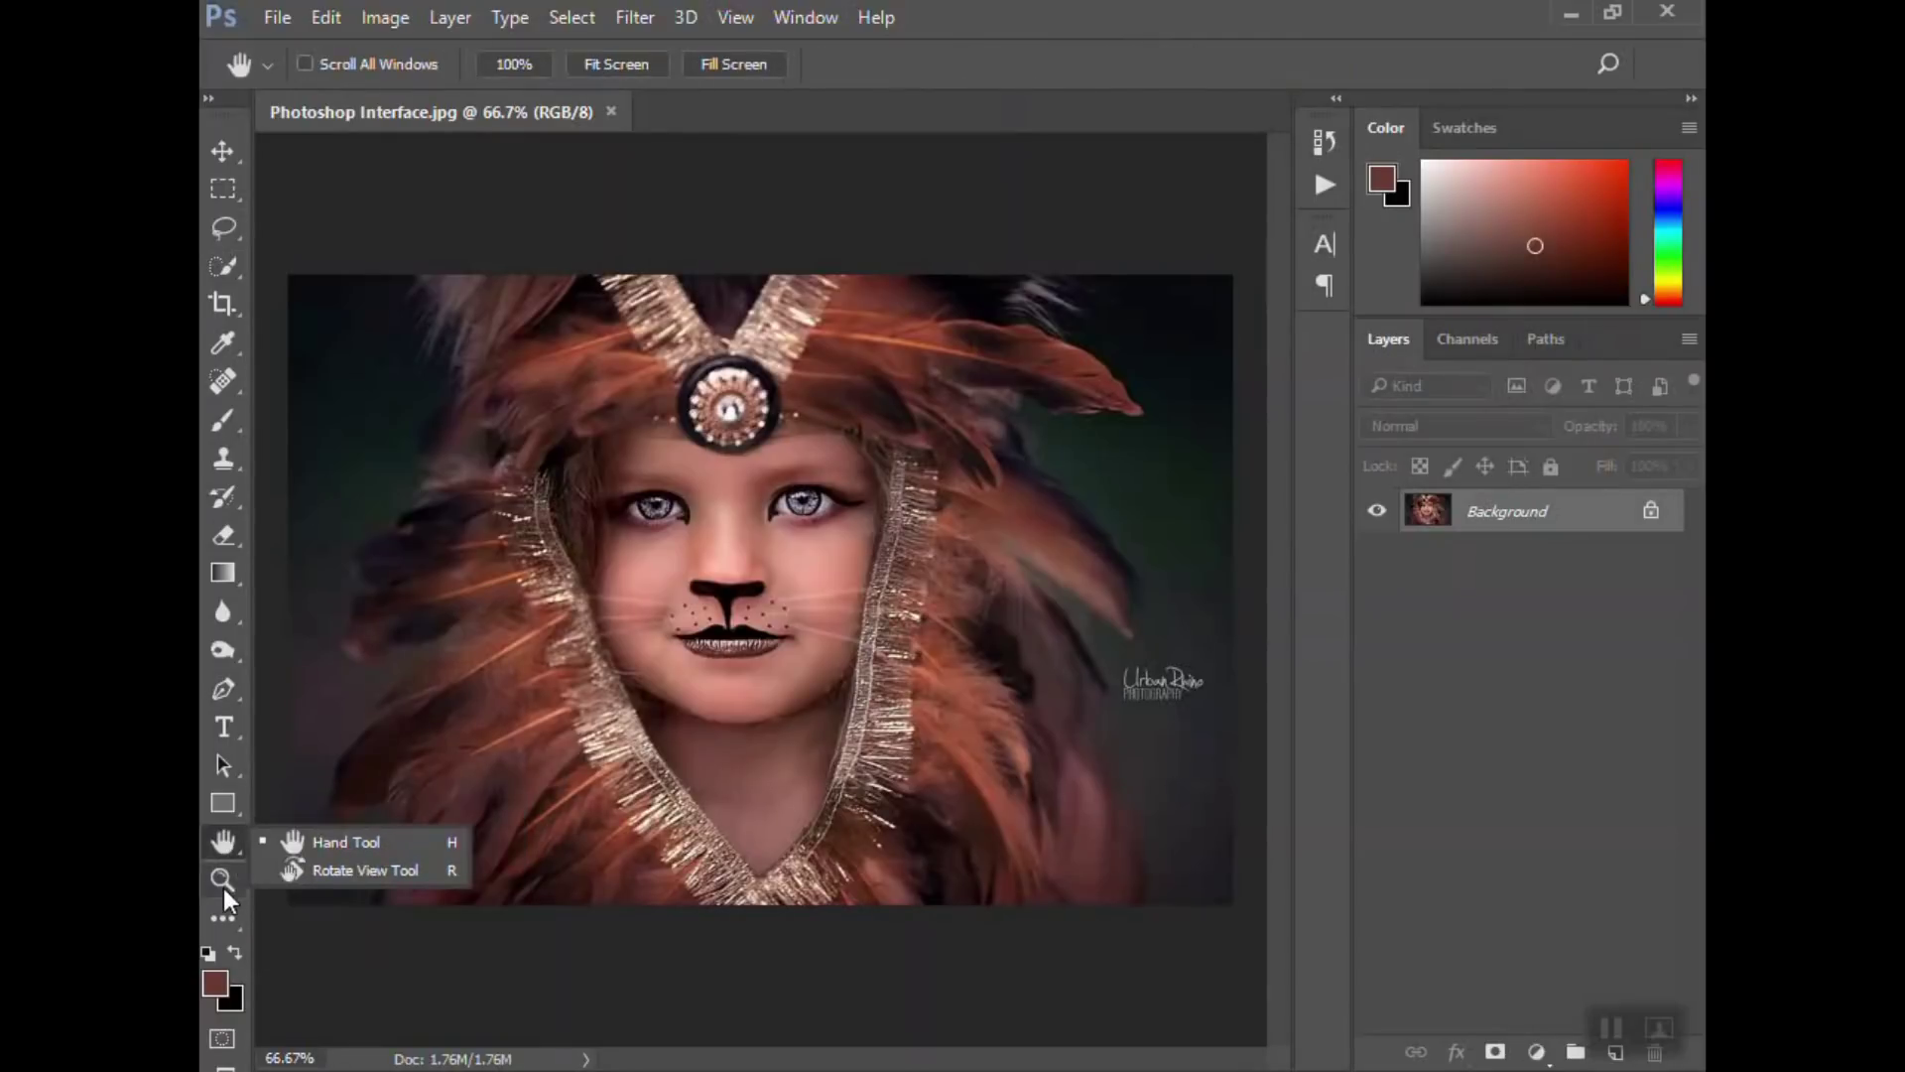
left_click(224, 888)
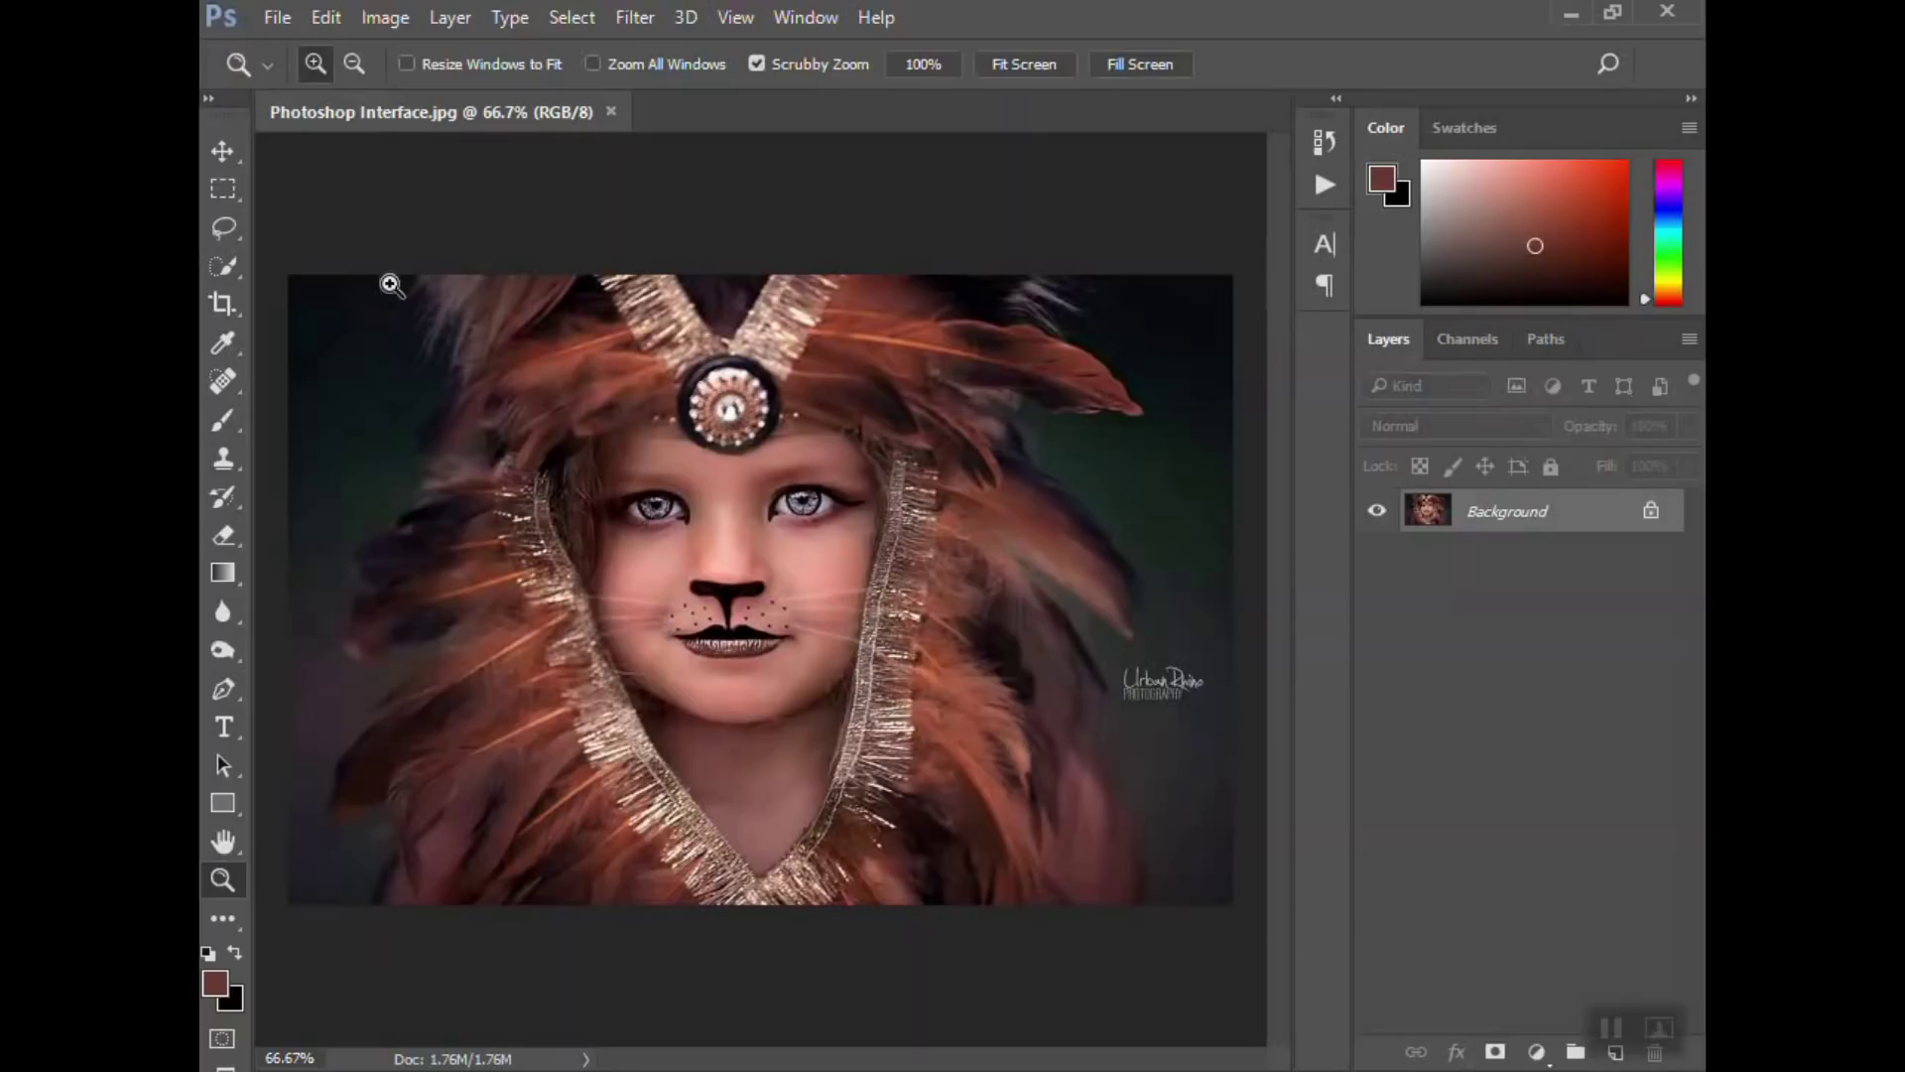
left_click(234, 187)
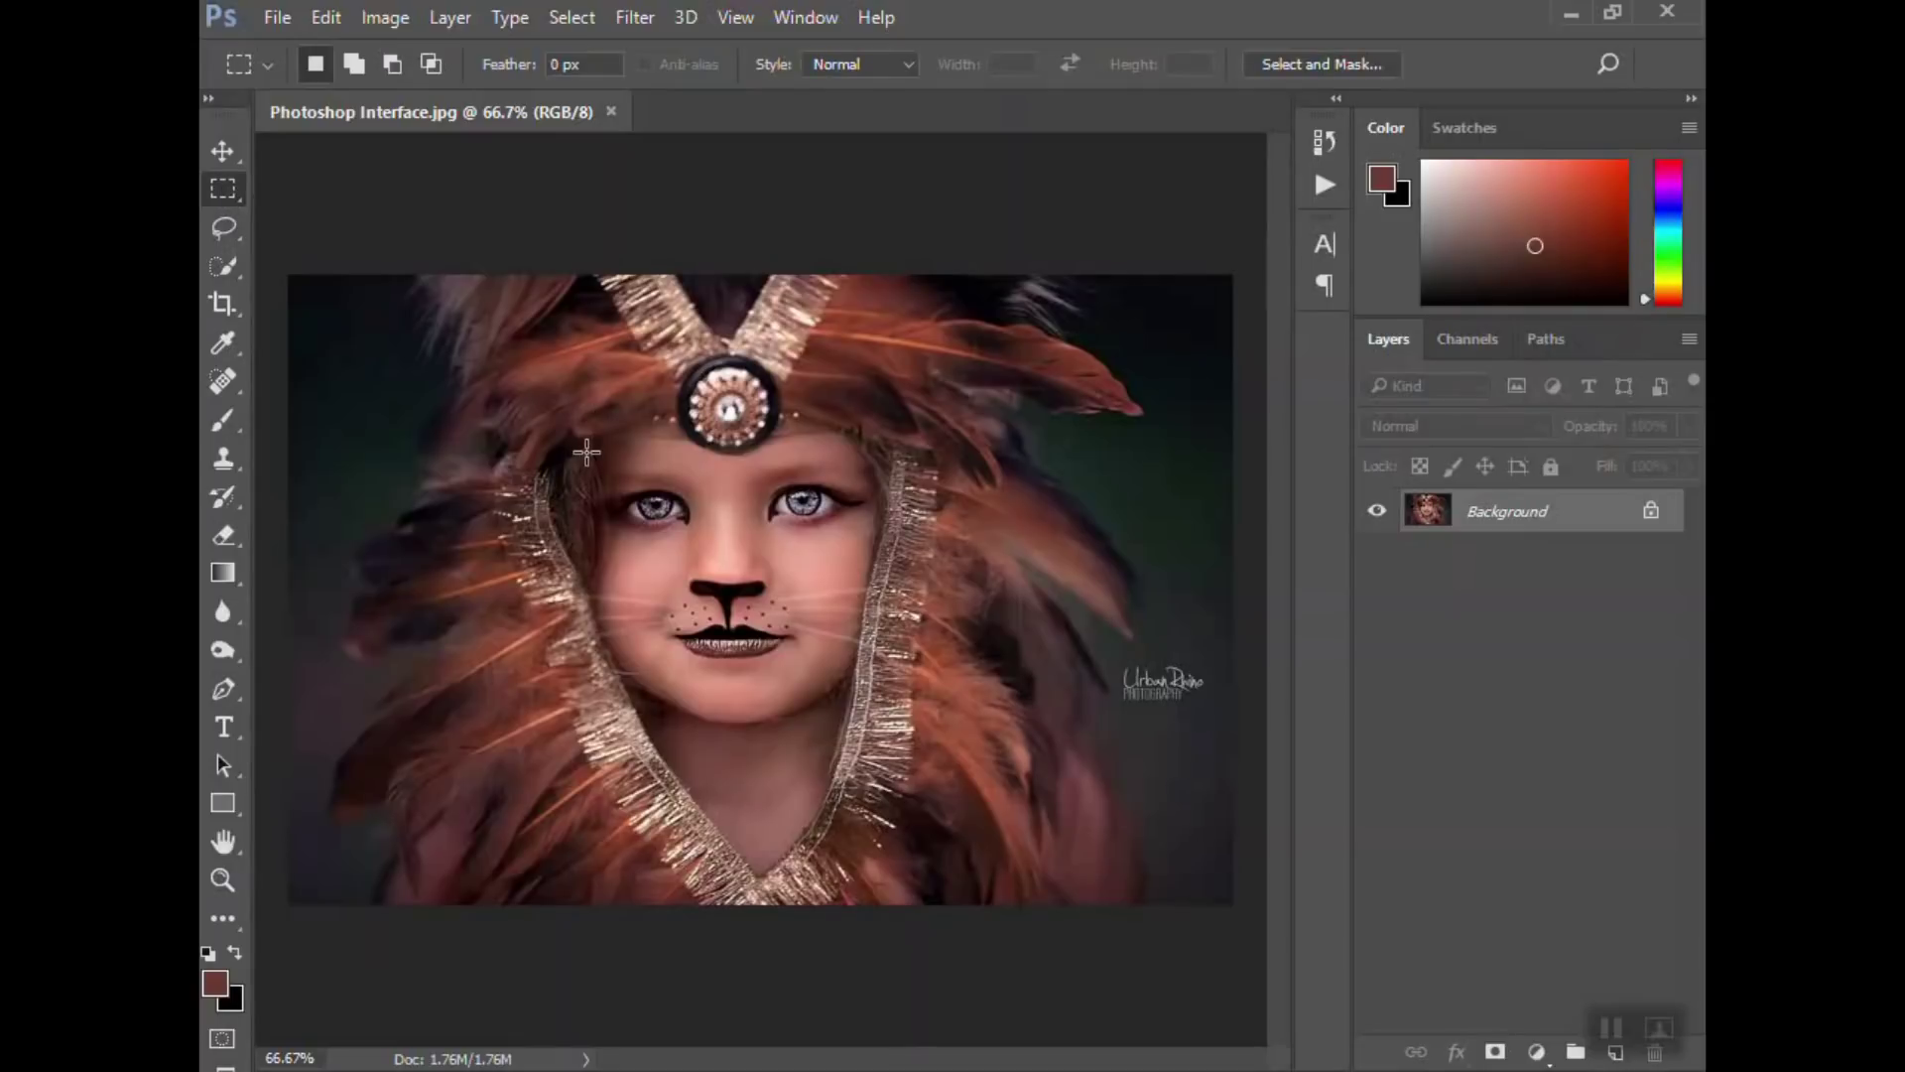
- Zoom into the portrait's left eye at 100% then 300%, switching back to the marquee with M
key("z")
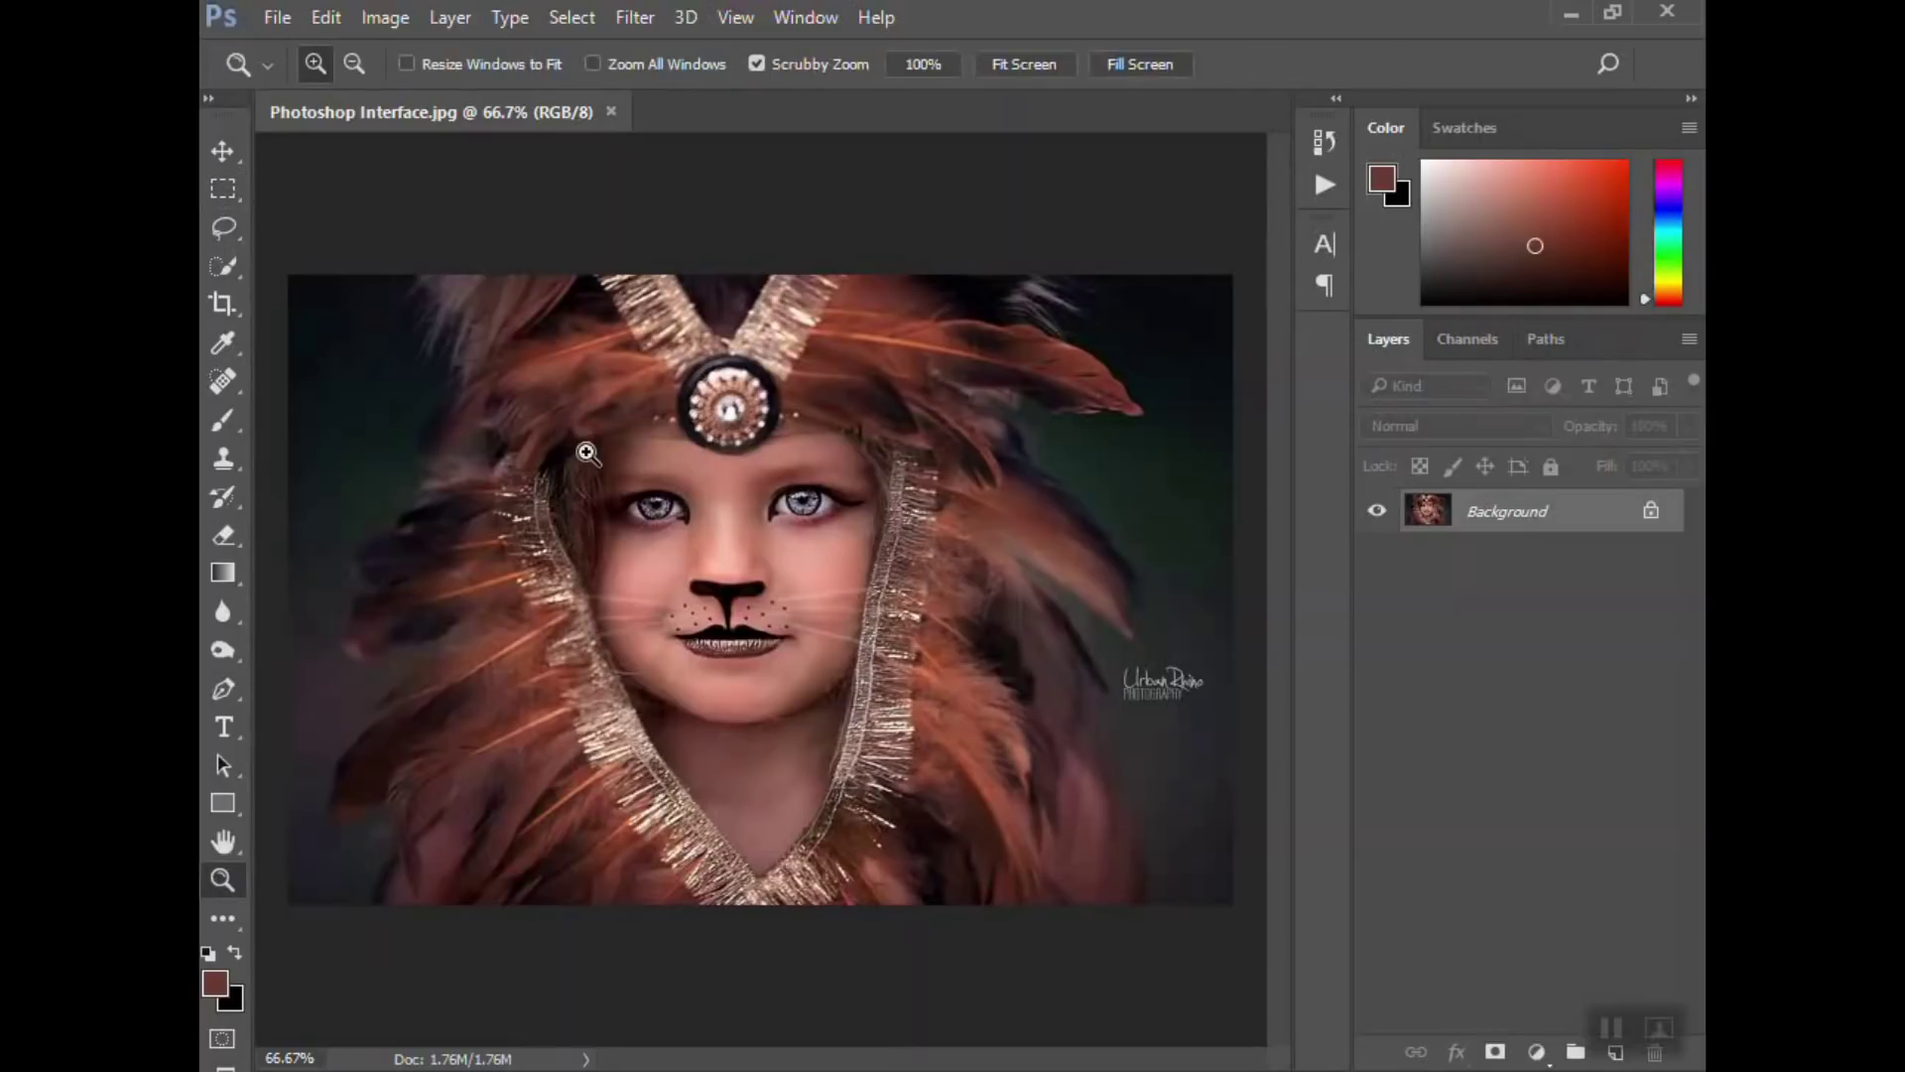
left_click(646, 509)
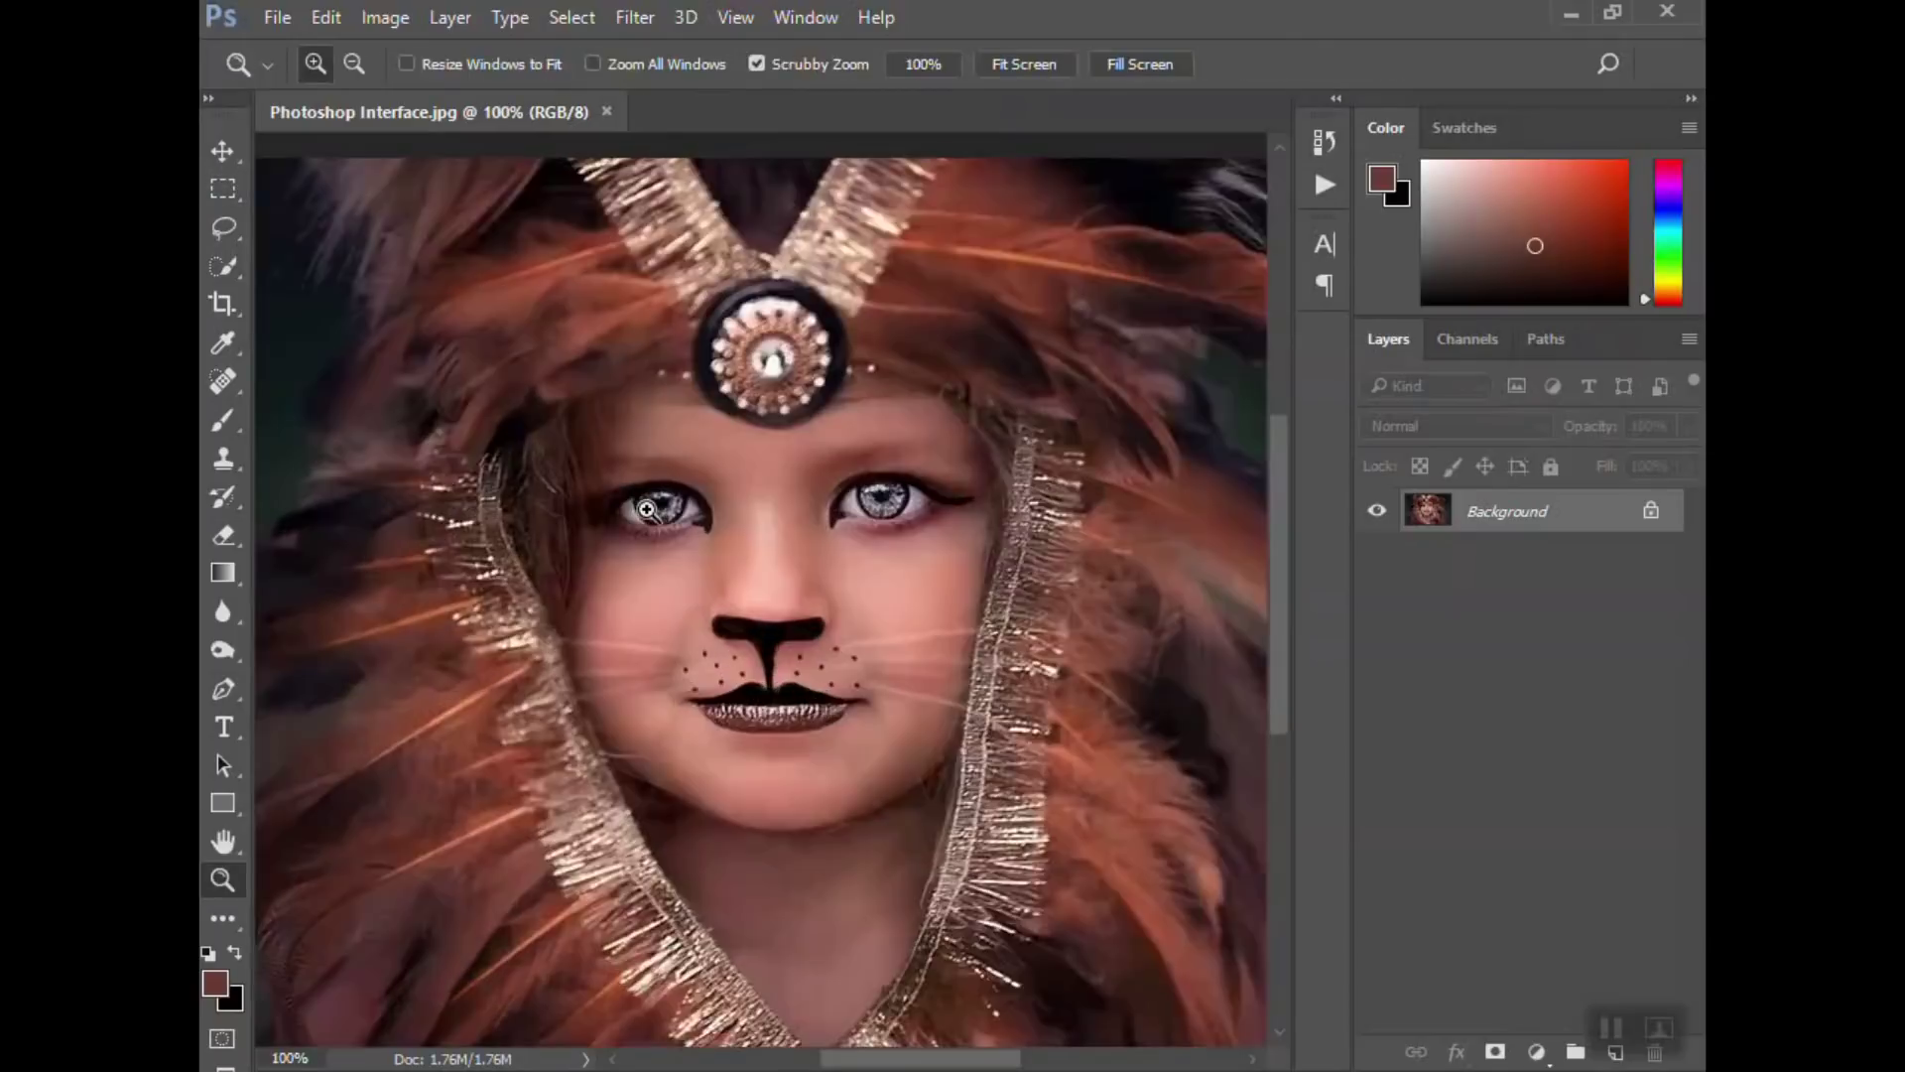
double_click(646, 509)
key("m")
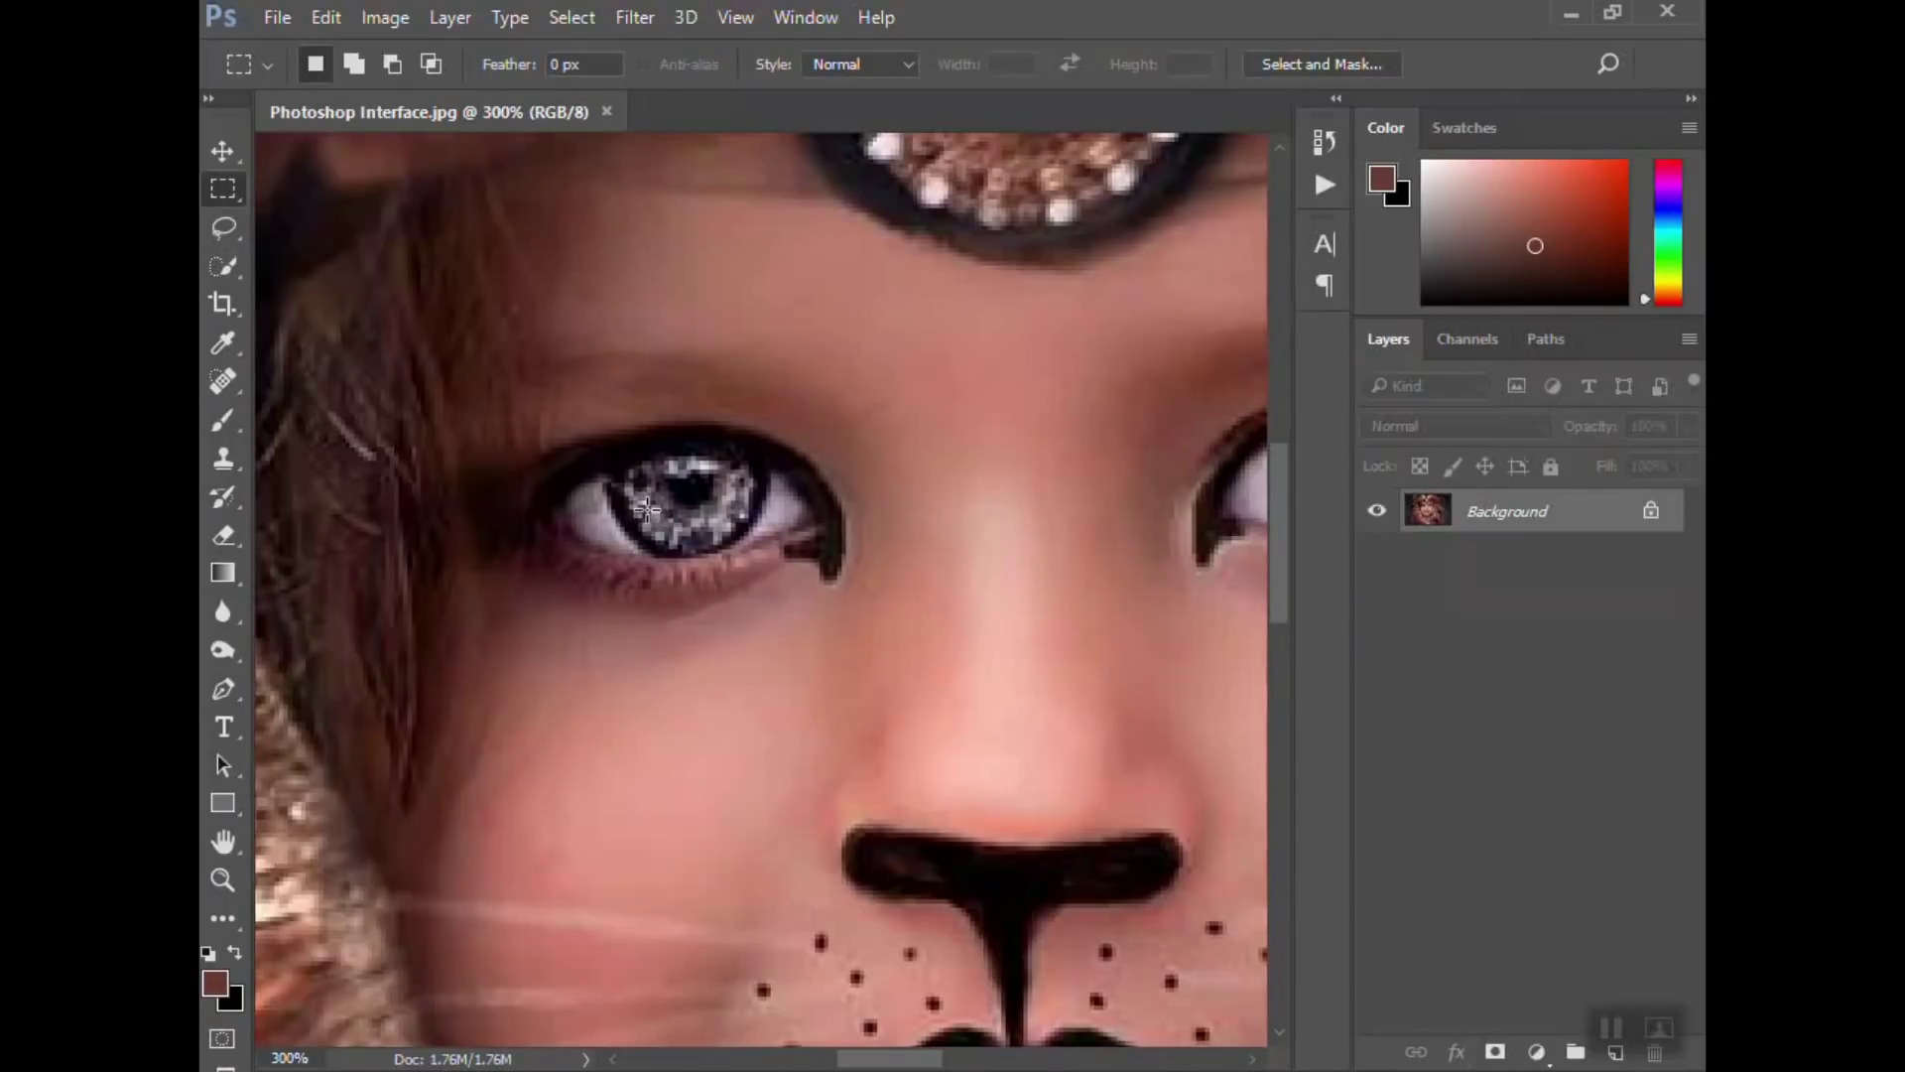
- Alt-zoom out to show the whole portrait and return to the Rectangular Marquee
key("z")
key("alt")
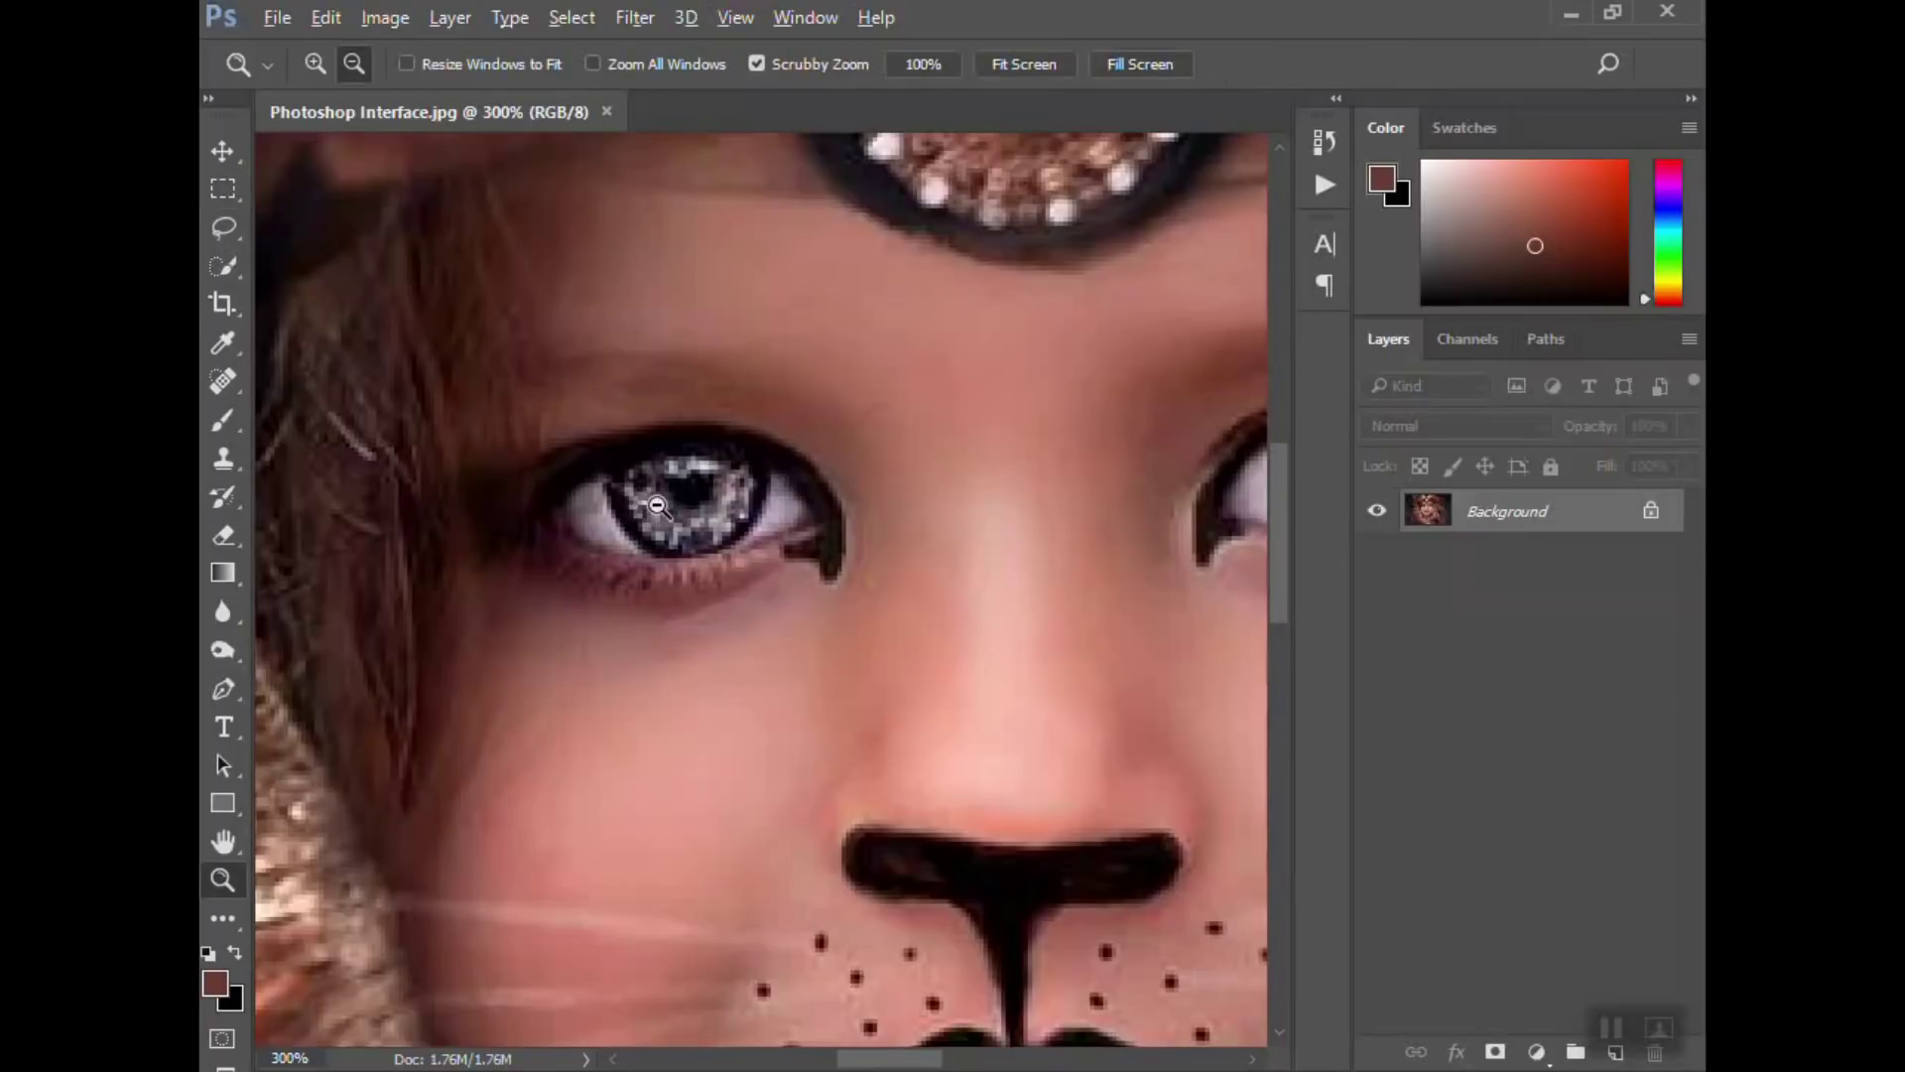
left_click(657, 505, "alt")
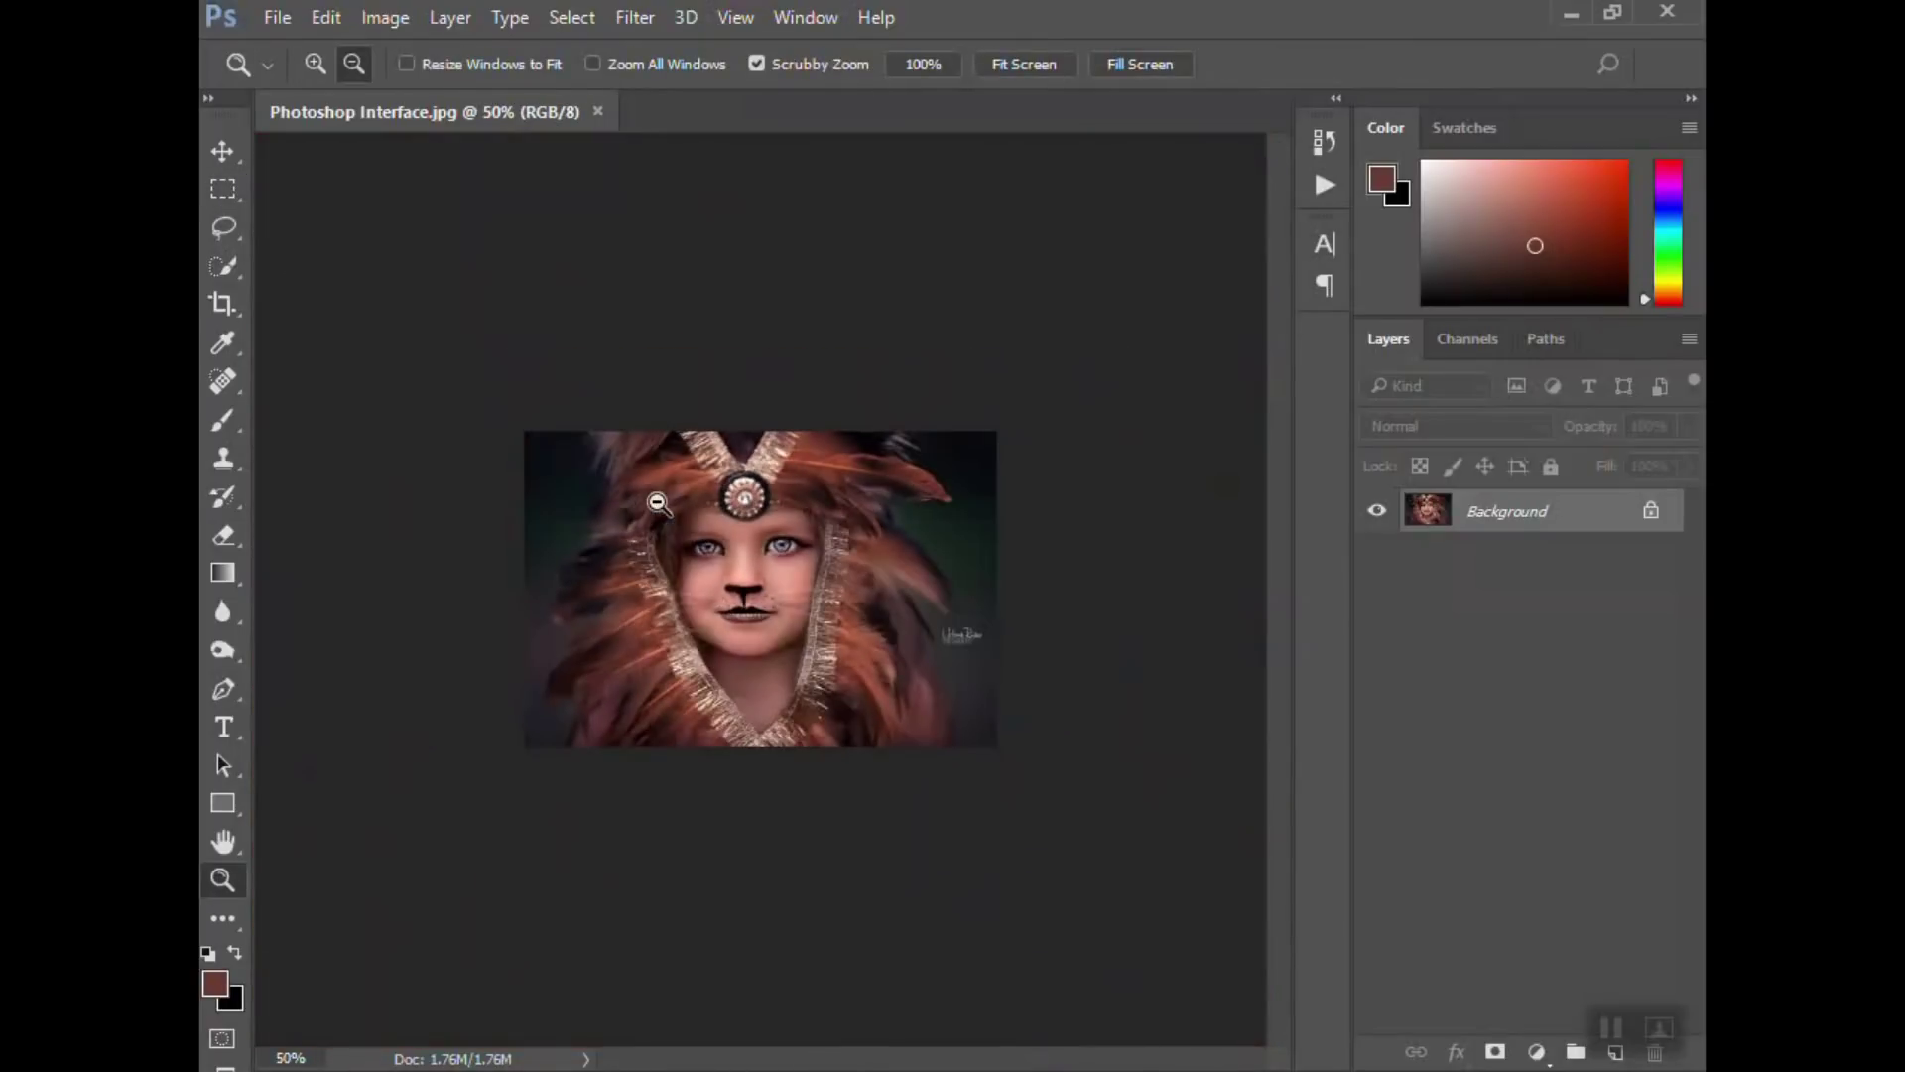
key("m")
left_click(778, 502)
left_click(500, 698)
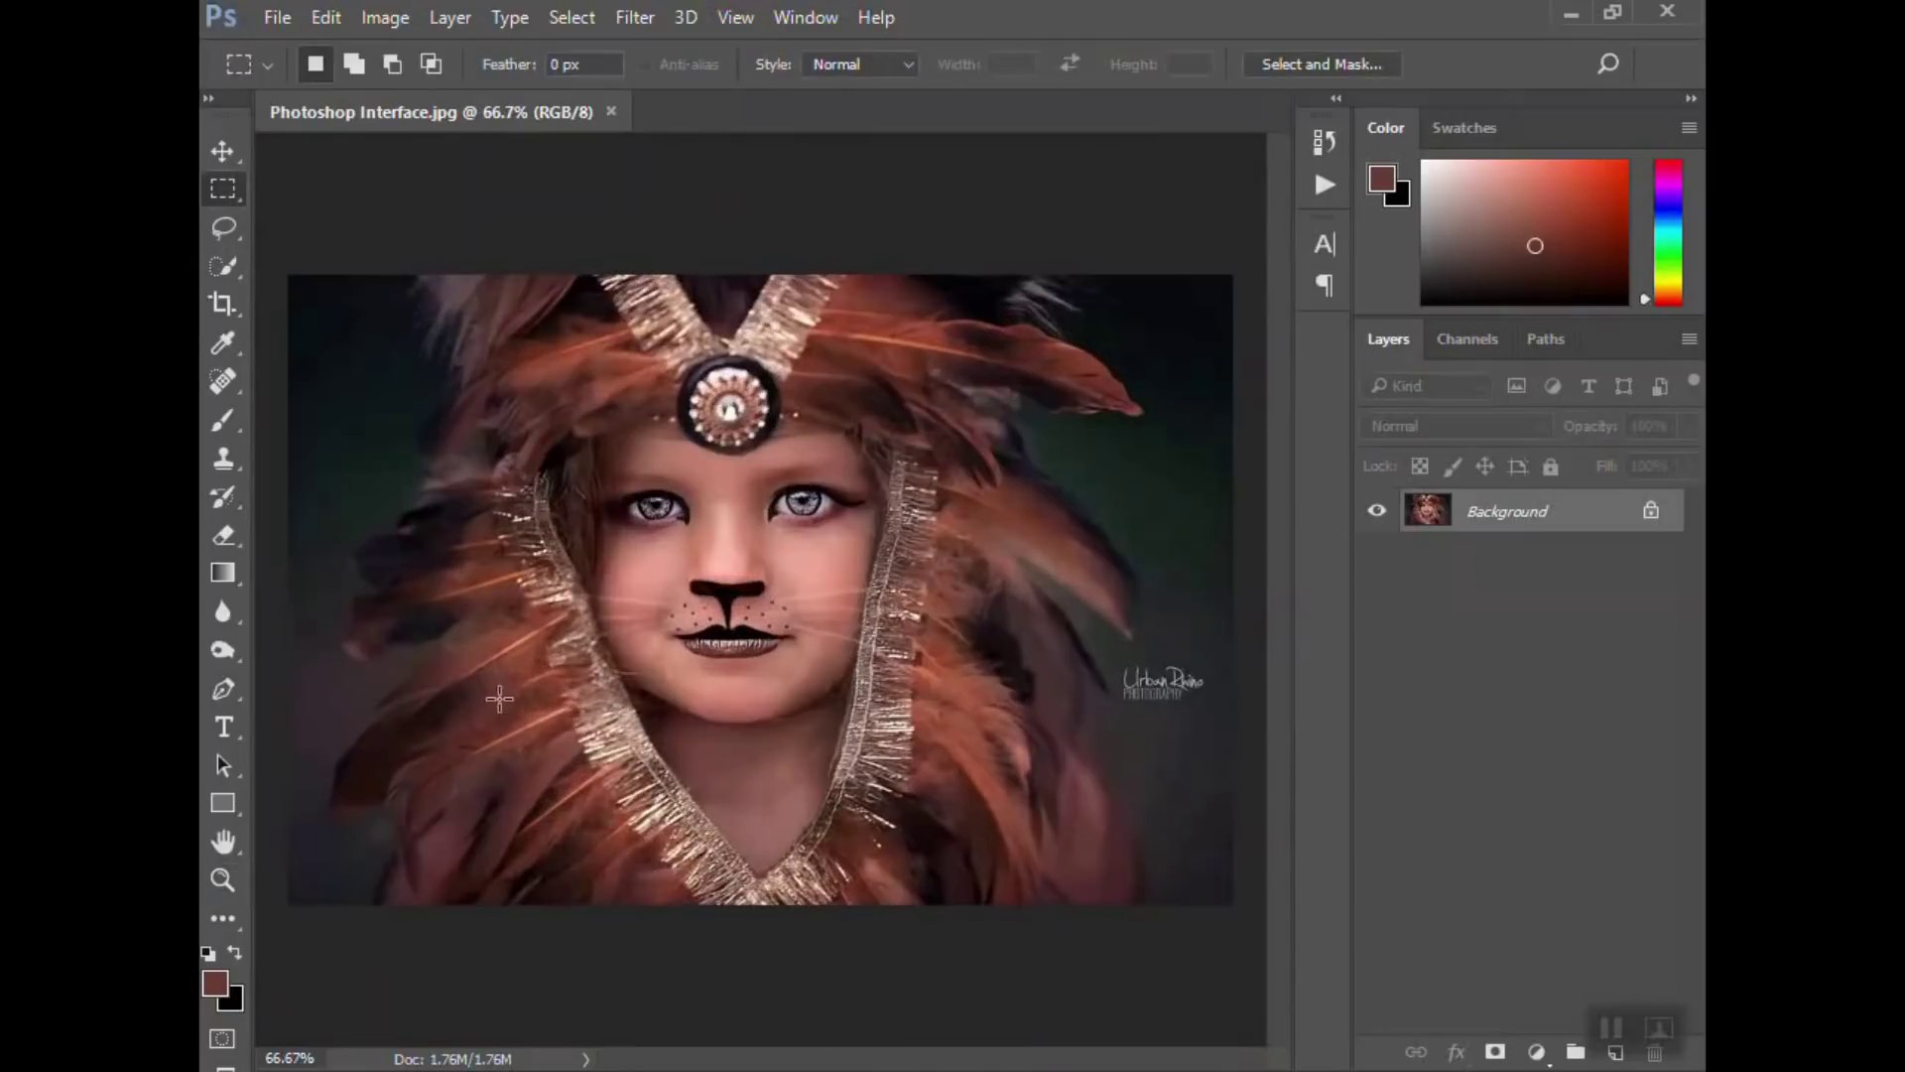